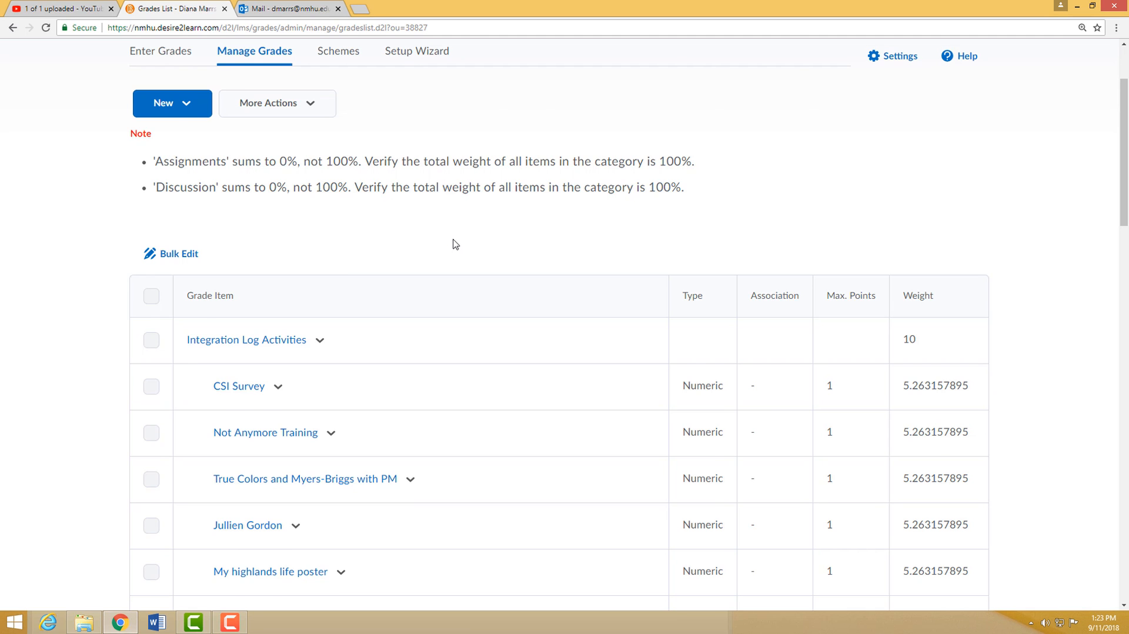
- Create a new numeric grade item and name it Assignment 1
scroll(35, 373, "down", 9)
scroll(88, 371, "down", 16)
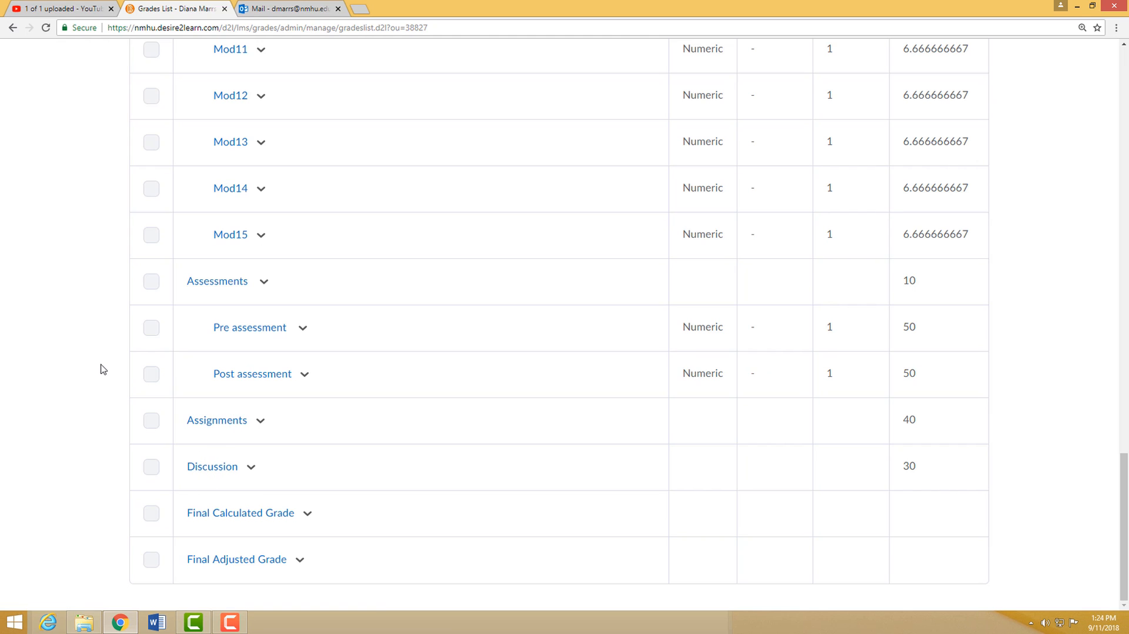
scroll(101, 368, "up", 14)
scroll(101, 368, "up", 13)
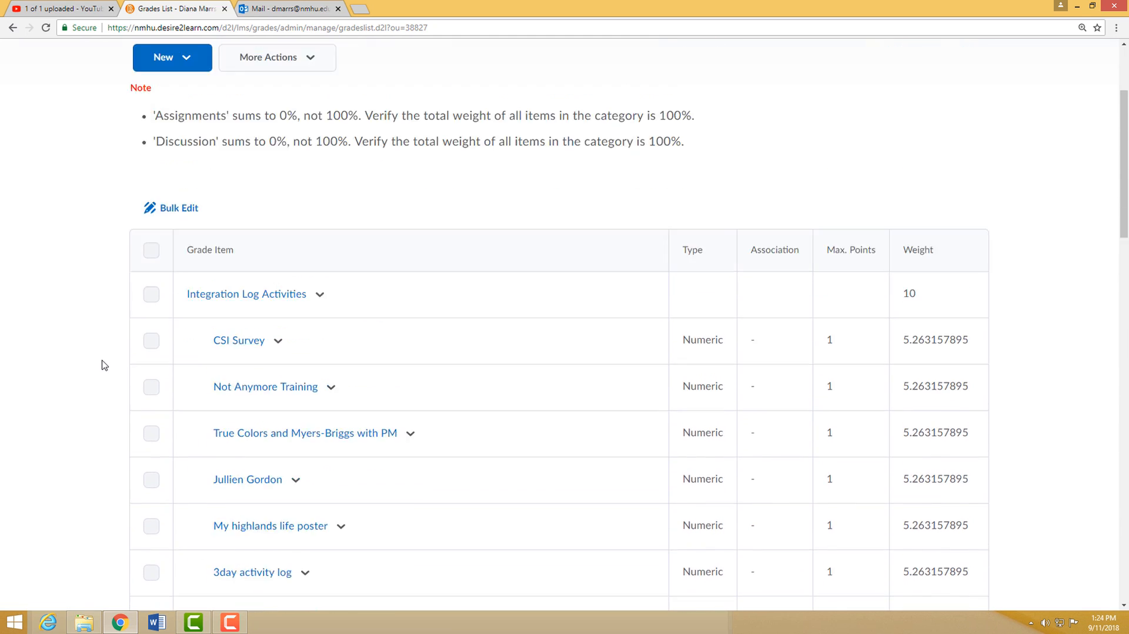
left_click(191, 234)
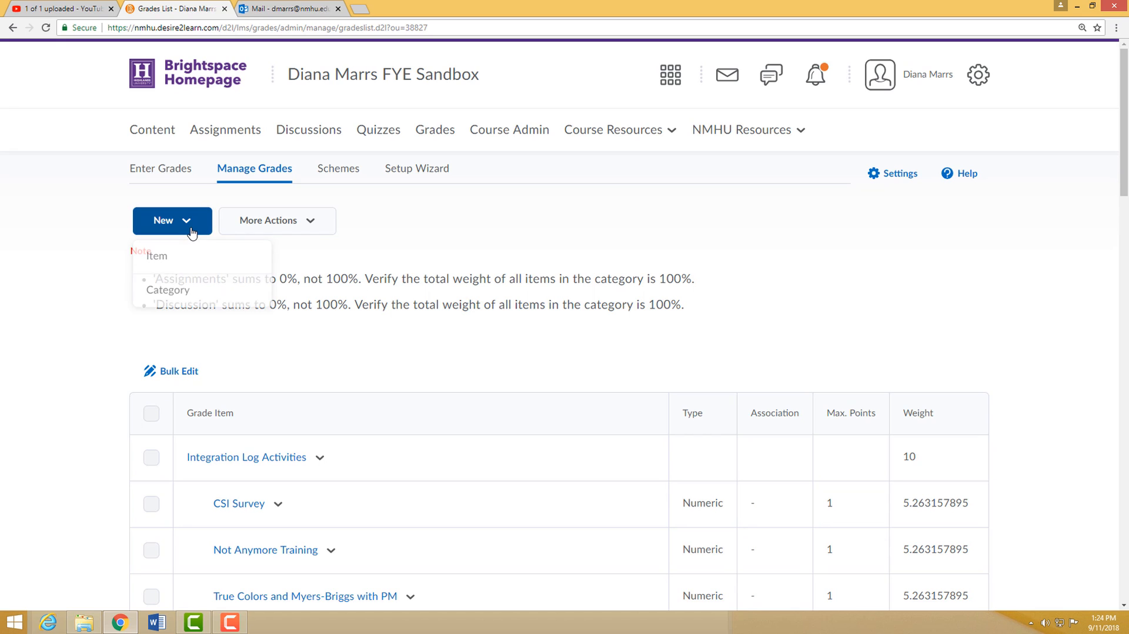
left_click(148, 259)
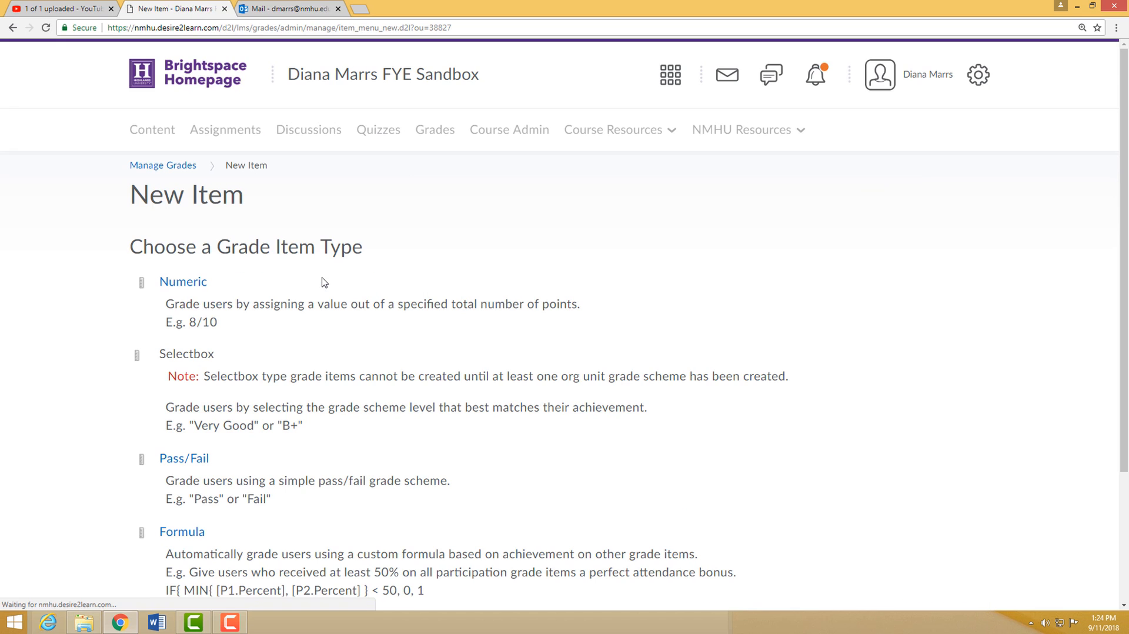
left_click(186, 288)
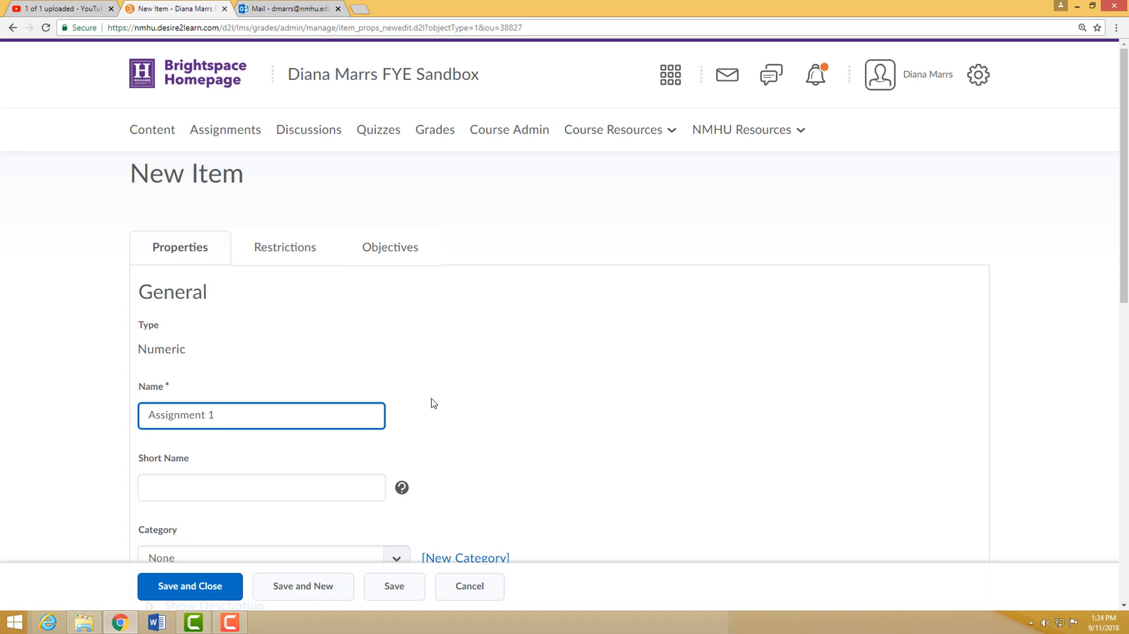
- Place Assignment 1 in the Assignments category, which counts for 40% of the final grade
scroll(496, 338, "down", 4)
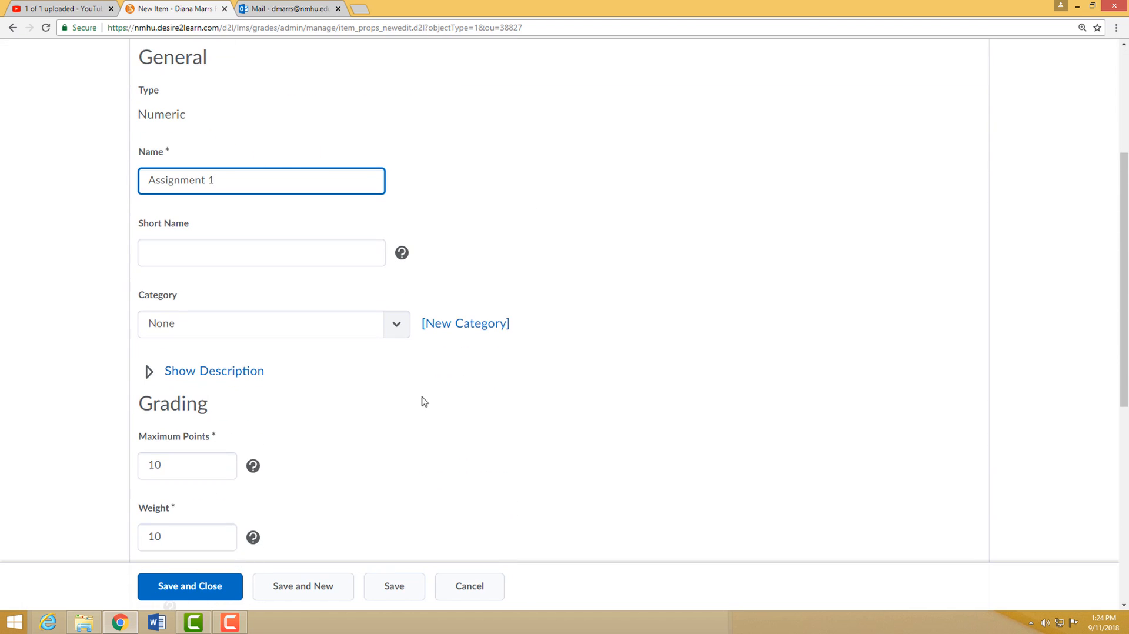
left_click(405, 333)
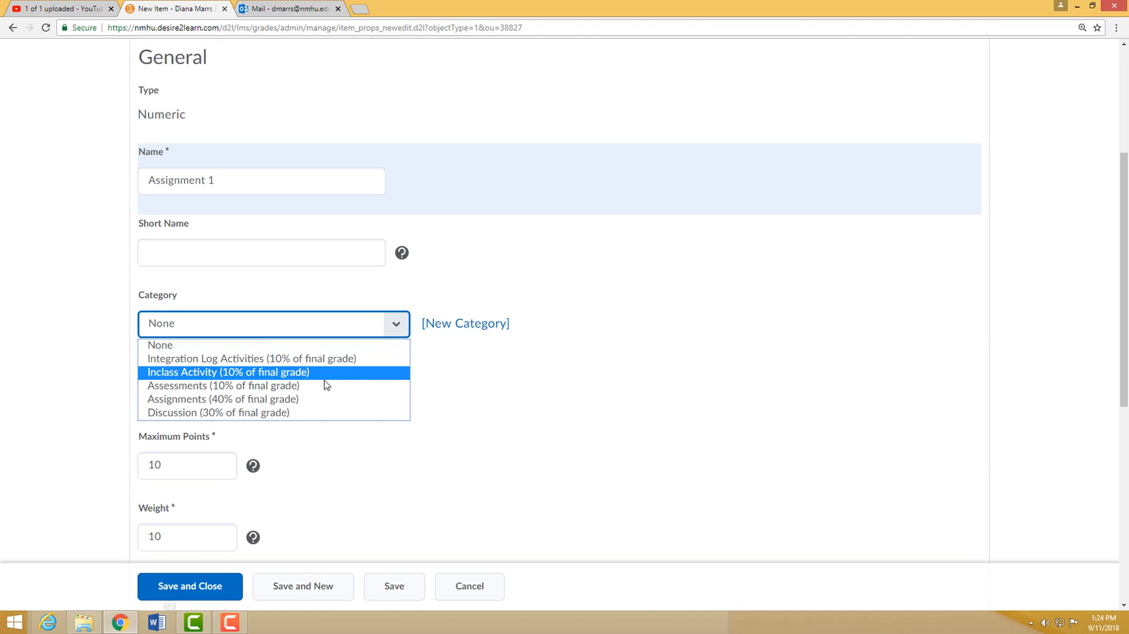
left_click(271, 400)
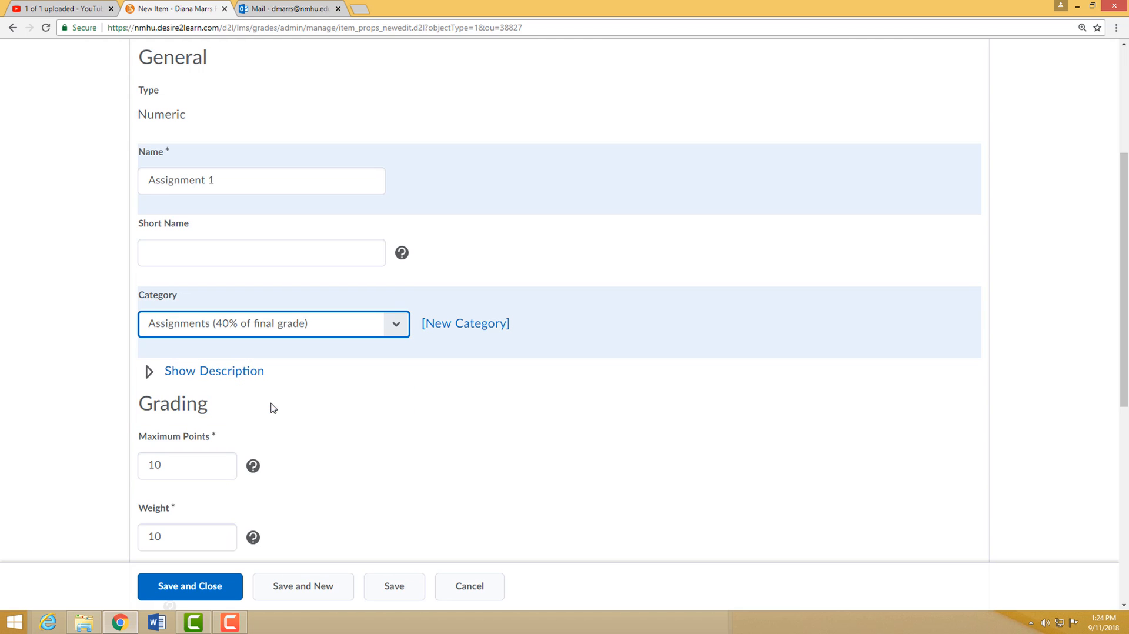
- Review Assignment 1's points, weight, bonus and rubric settings, and save it while continuing to another new item
scroll(305, 426, "down", 2)
left_click(185, 351)
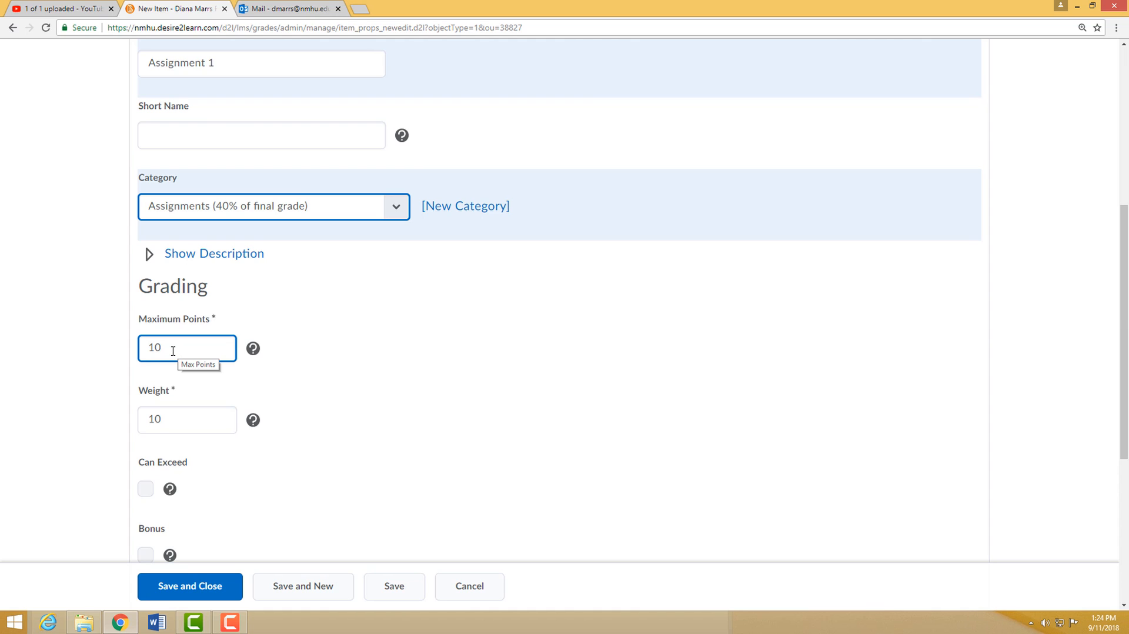
left_click(173, 350)
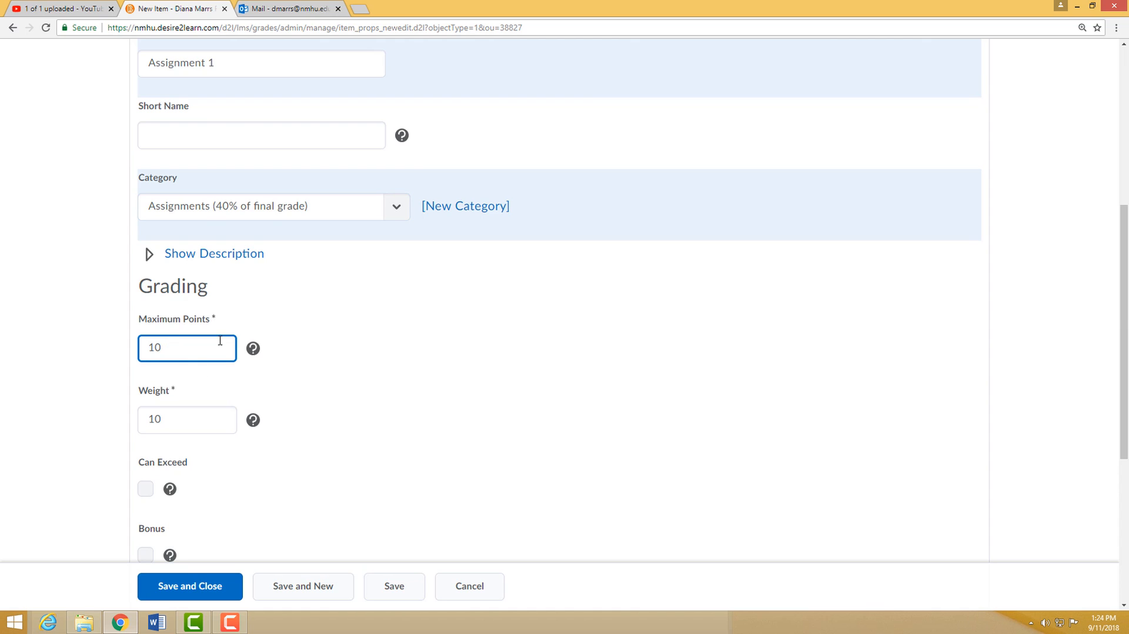
left_click(177, 418)
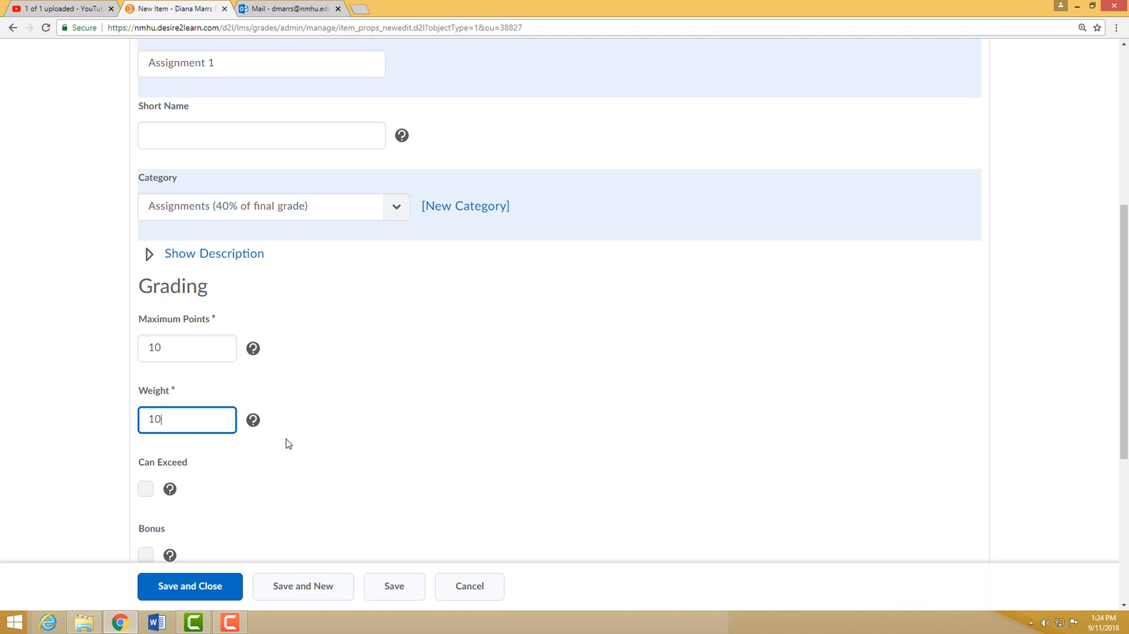
scroll(287, 444, "down", 2)
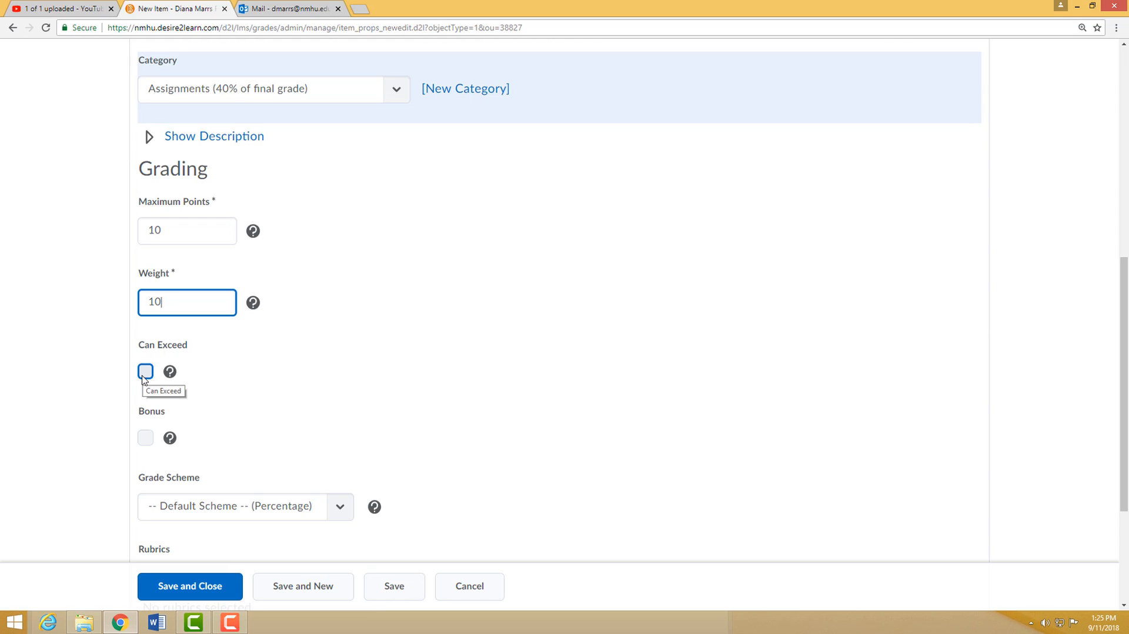
left_click(347, 378)
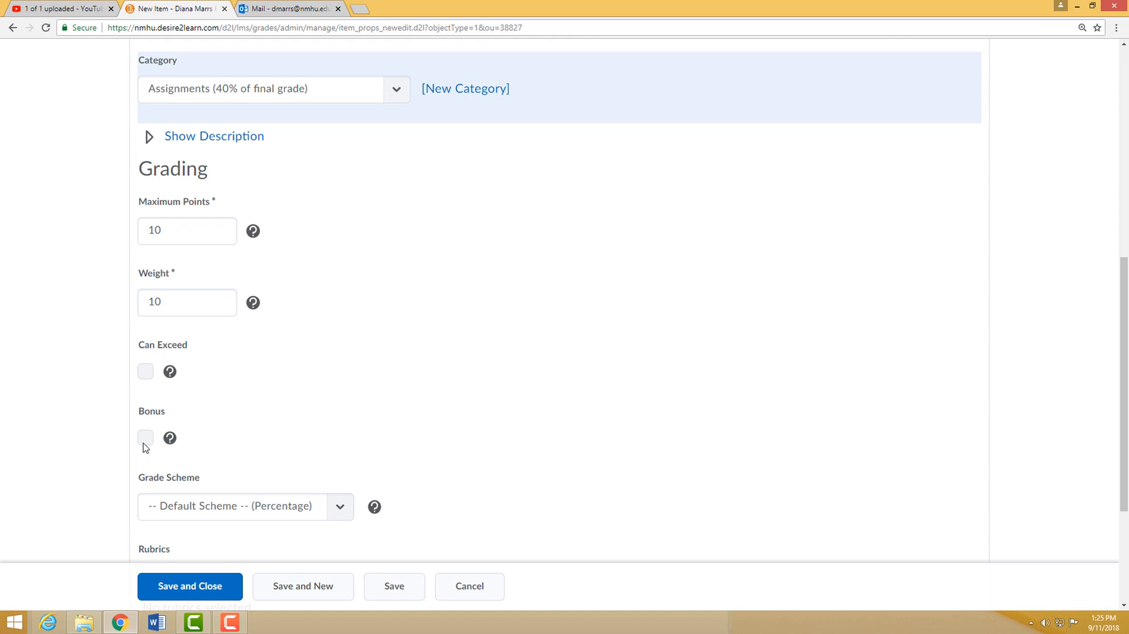
scroll(490, 390, "down", 3)
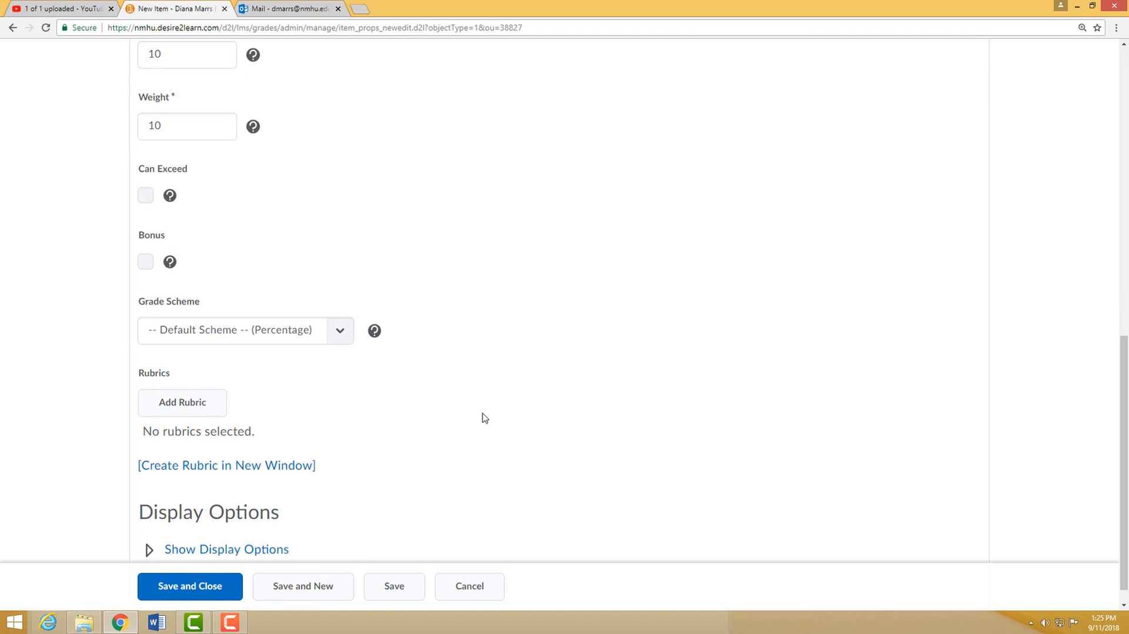
scroll(485, 418, "down", 1)
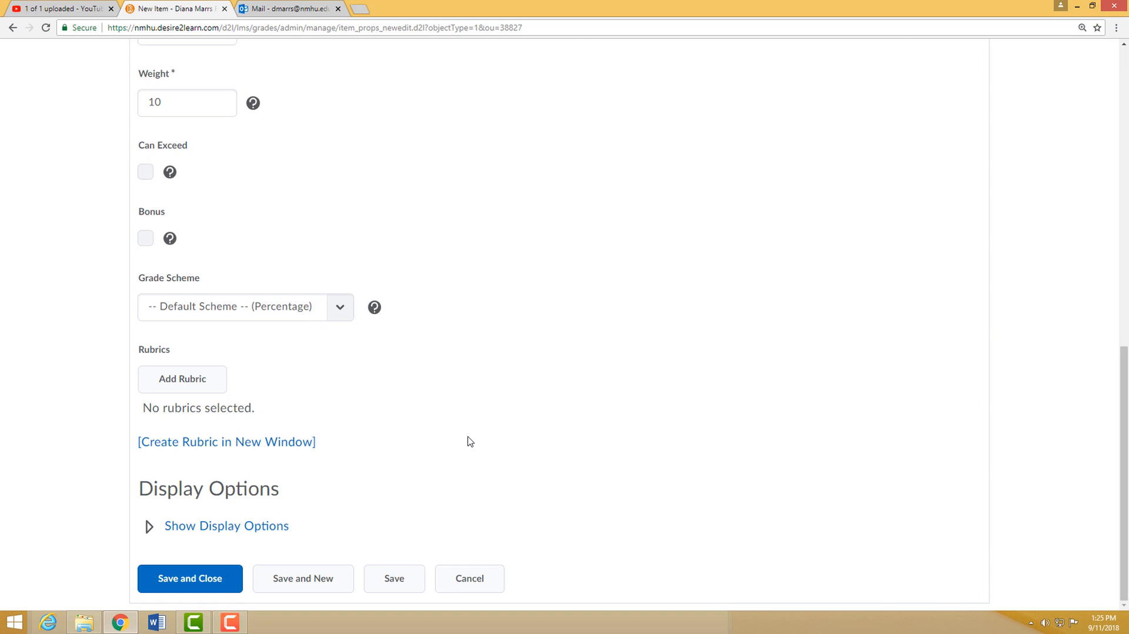
left_click(304, 579)
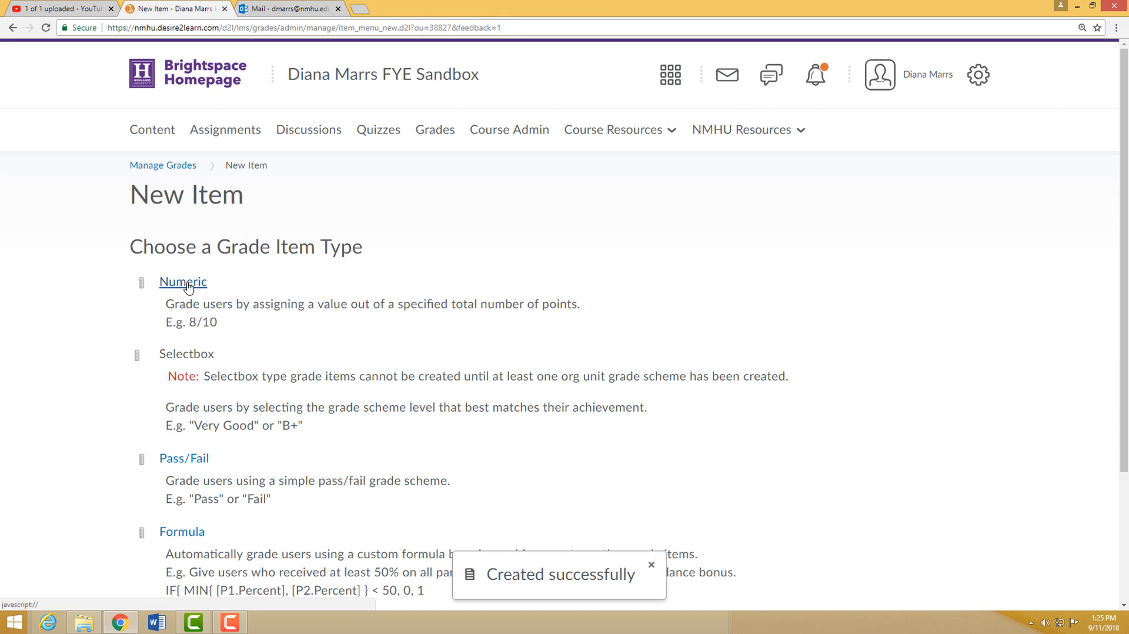
- Look over the available grade item types, choose Numeric and name the new item Assignment 2
scroll(334, 395, "down", 1)
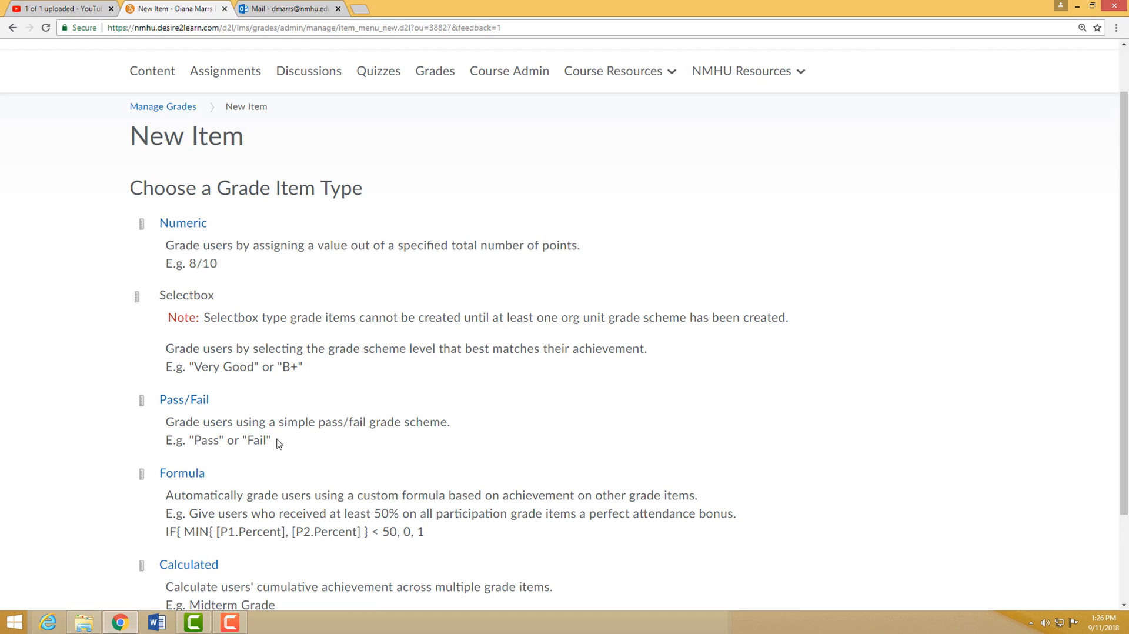
scroll(336, 450, "down", 1)
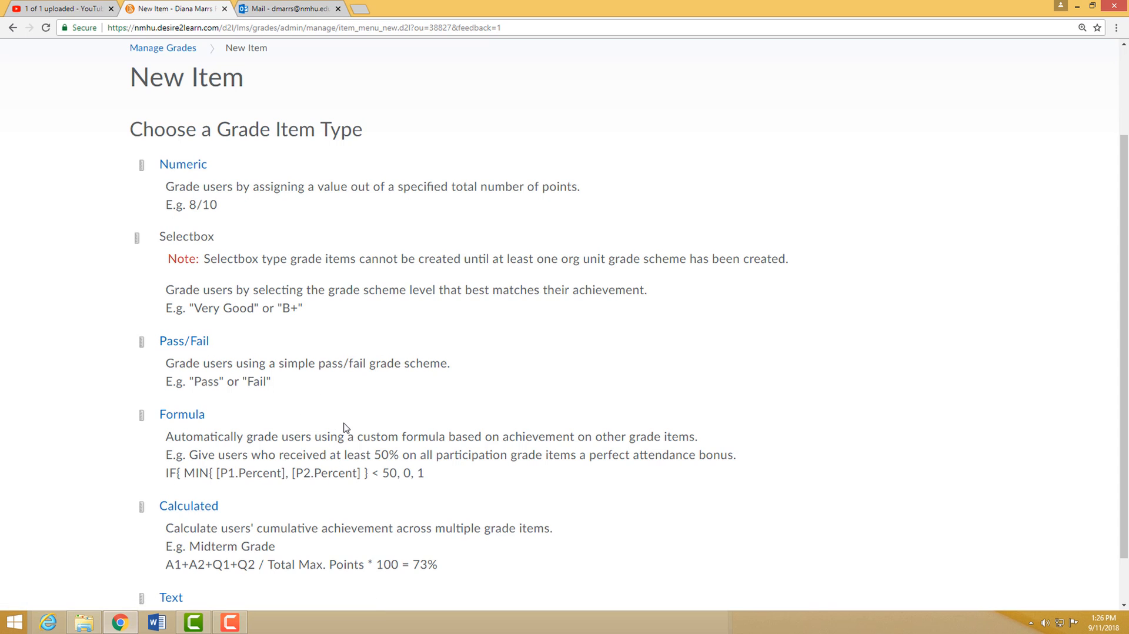
scroll(284, 456, "down", 1)
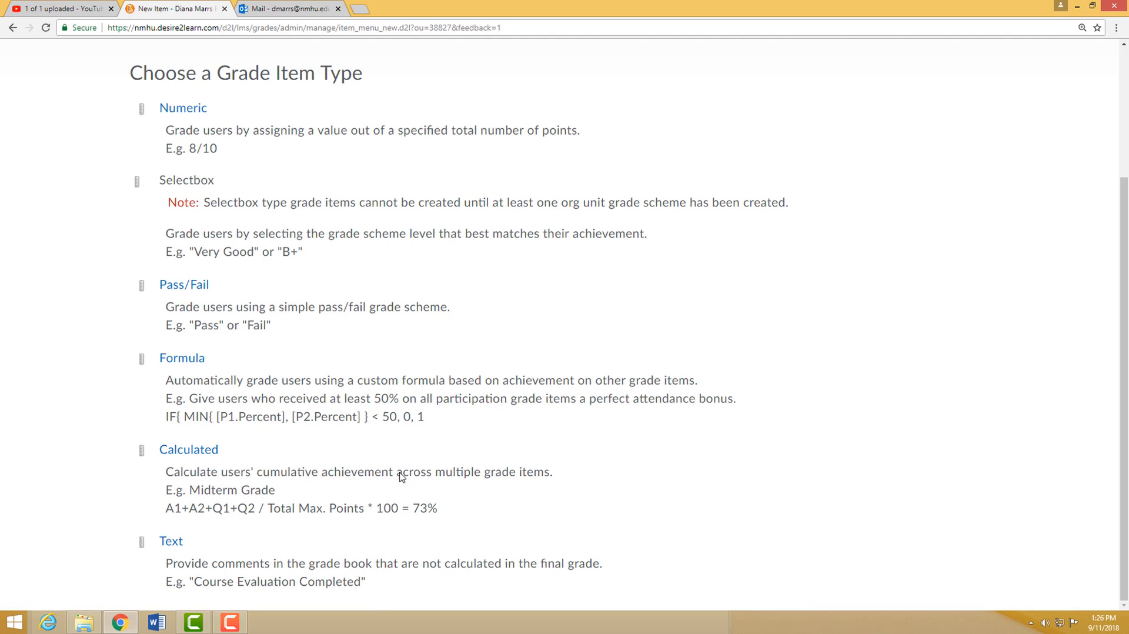
scroll(411, 544, "up", 3)
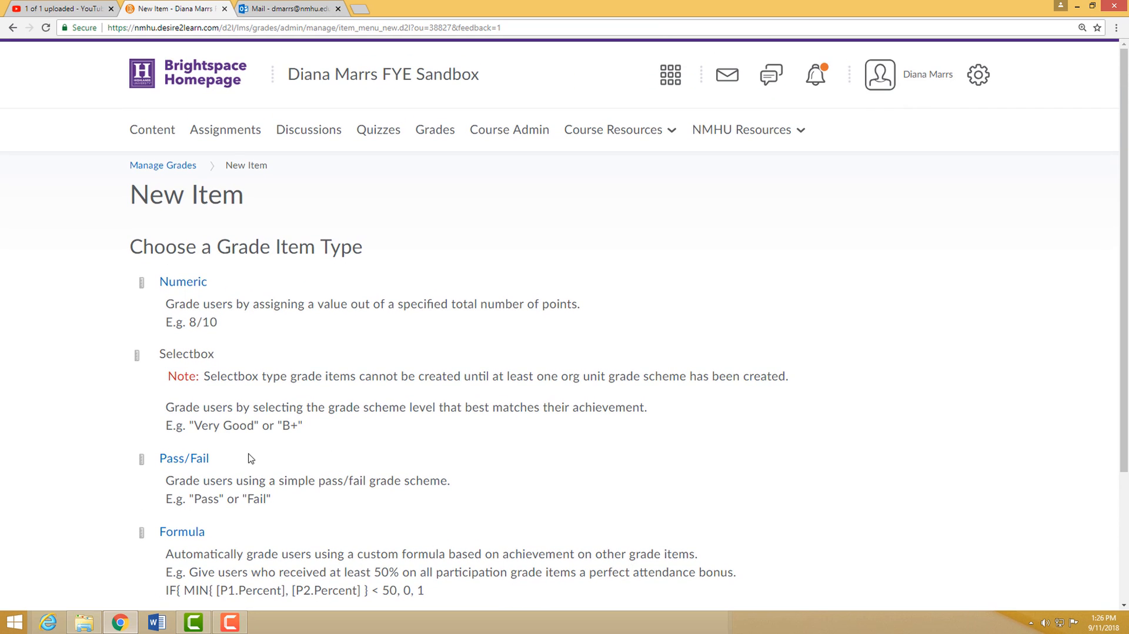
left_click(183, 283)
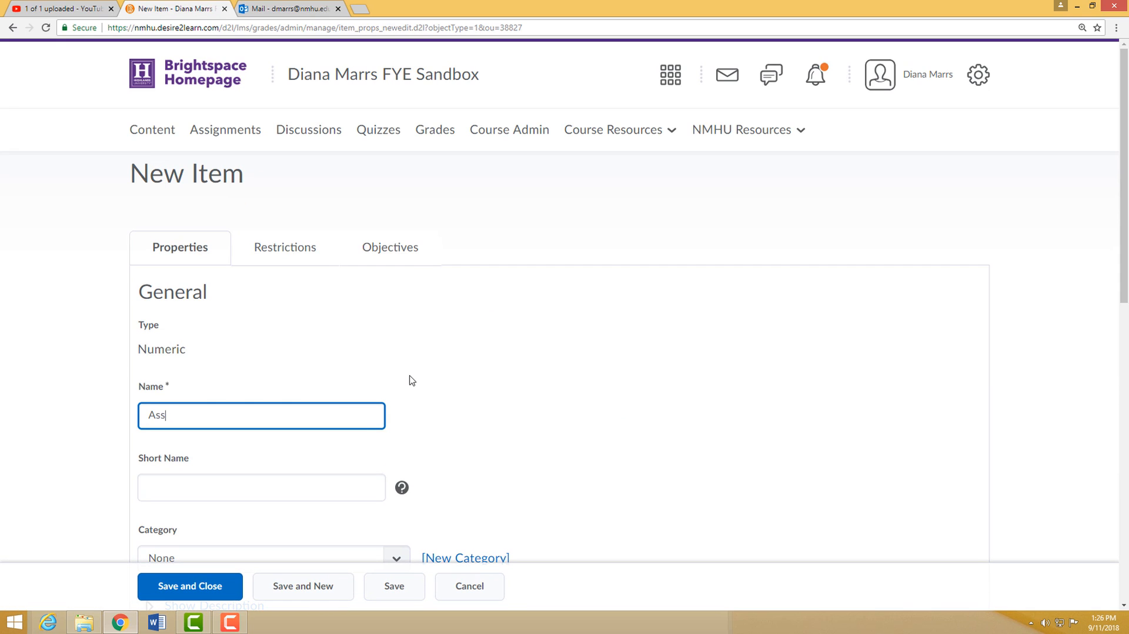
type("Assignment 2")
- Place Assignment 2 in the Assignments category and set its weight to 50
scroll(469, 373, "down", 5)
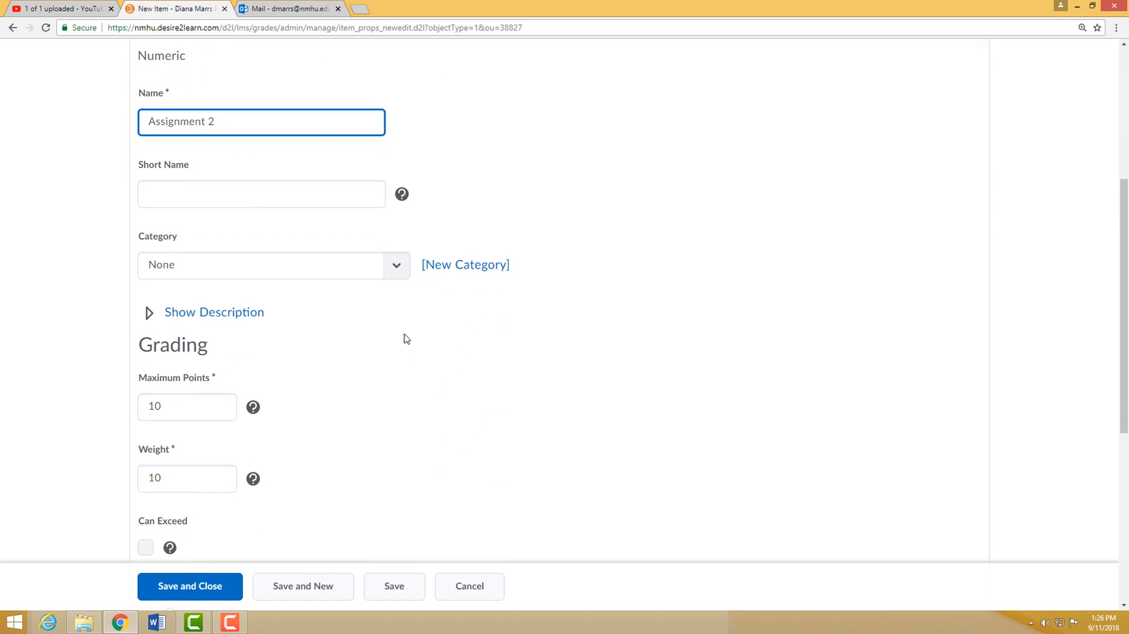
left_click(395, 267)
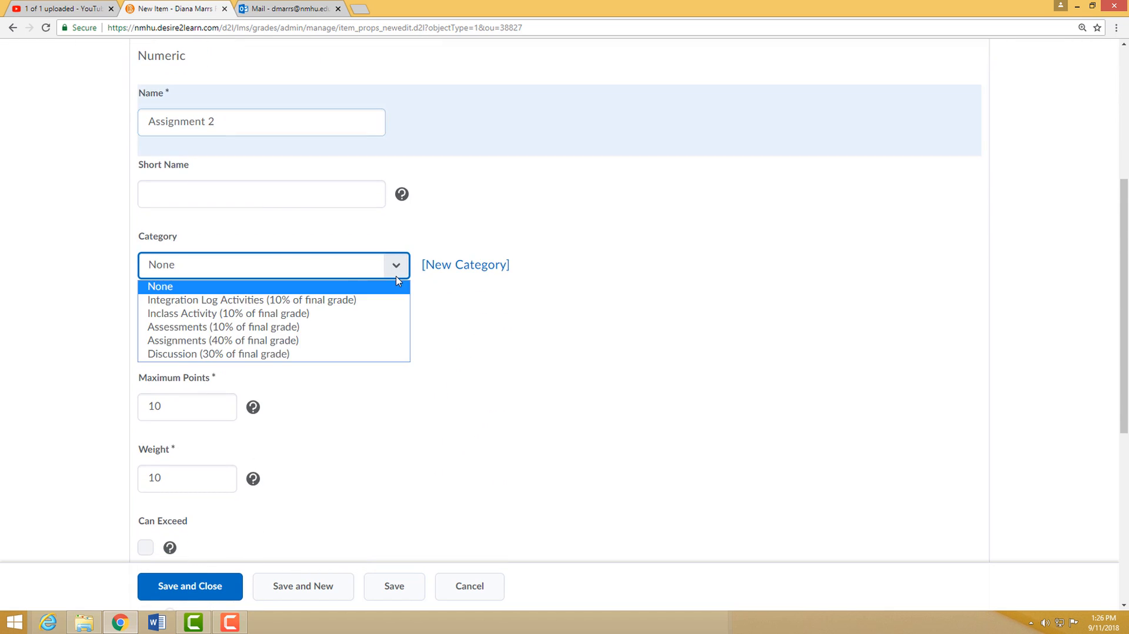
left_click(265, 340)
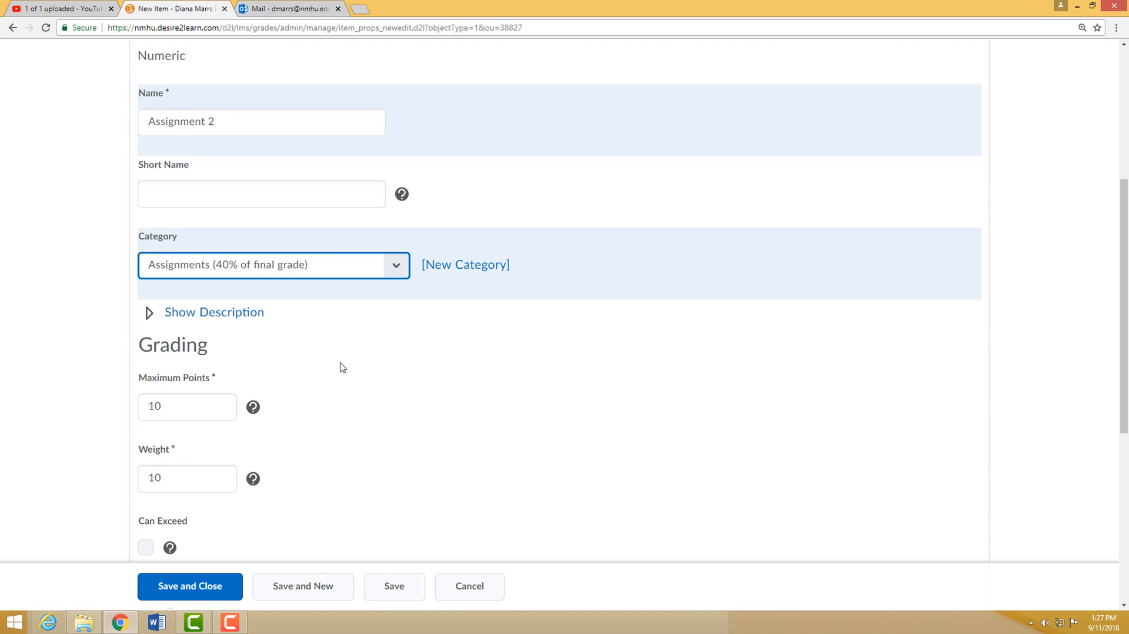
scroll(340, 368, "down", 2)
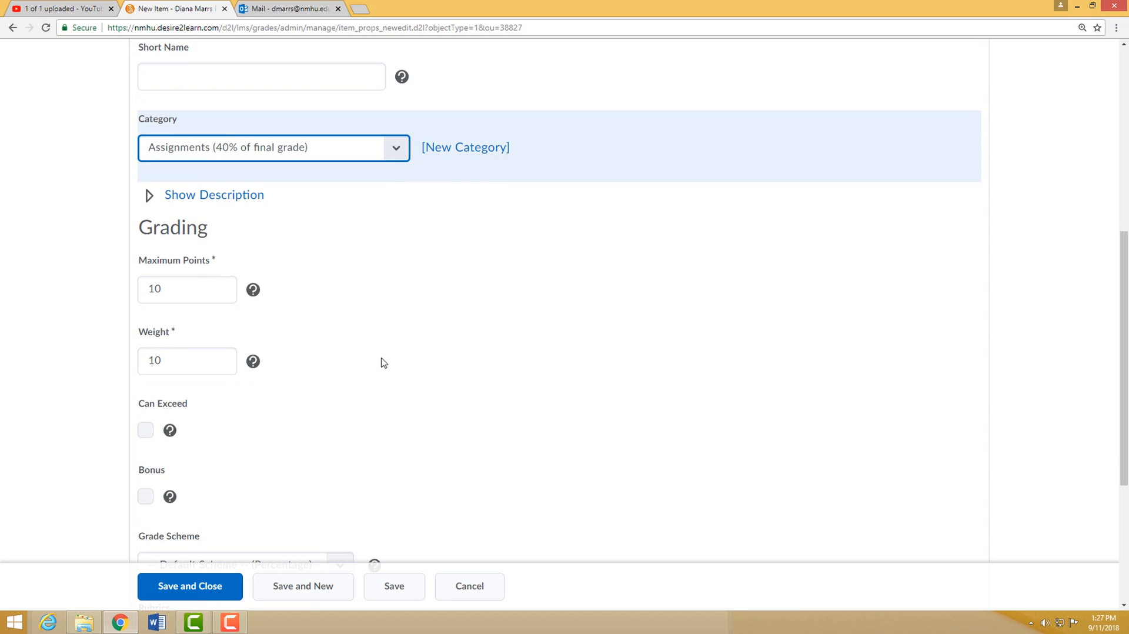
left_click(177, 360)
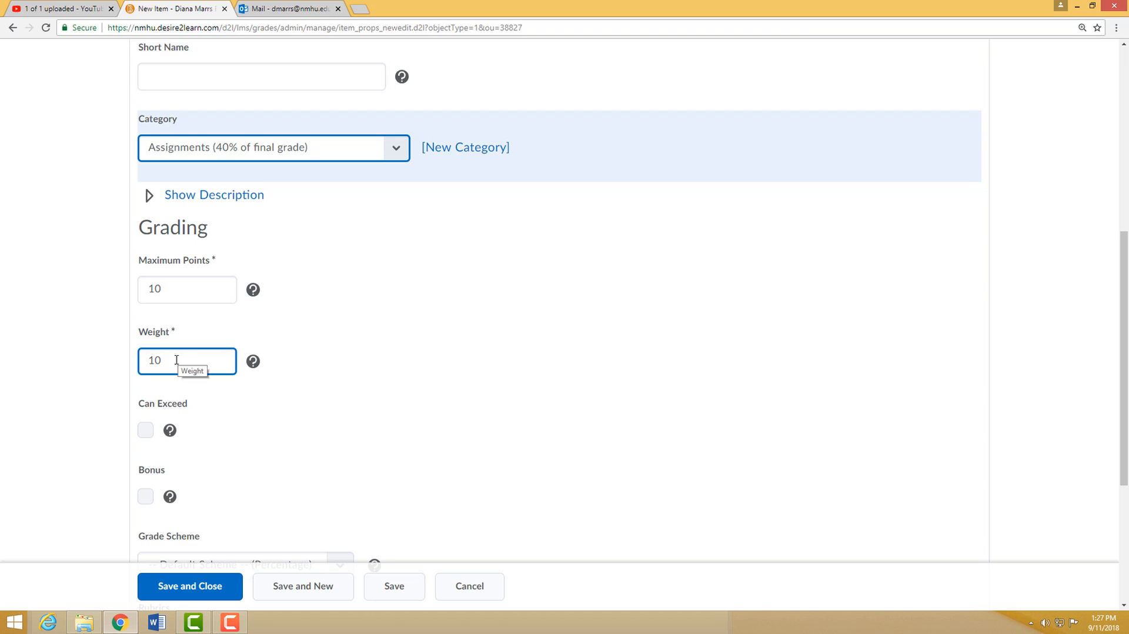
double_click(177, 361)
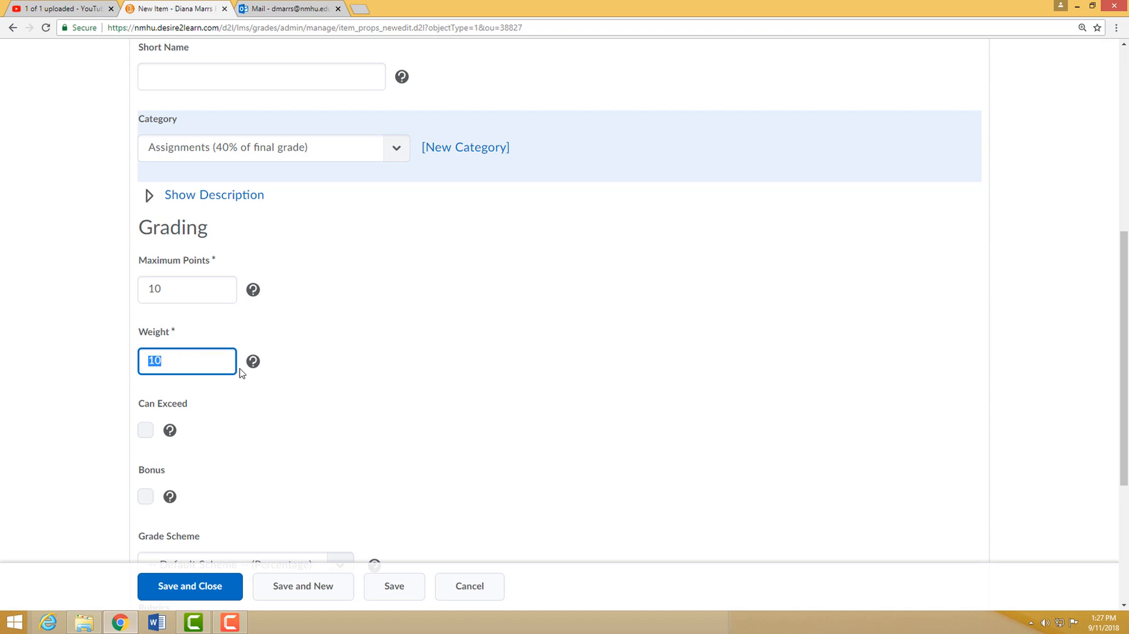
type("50")
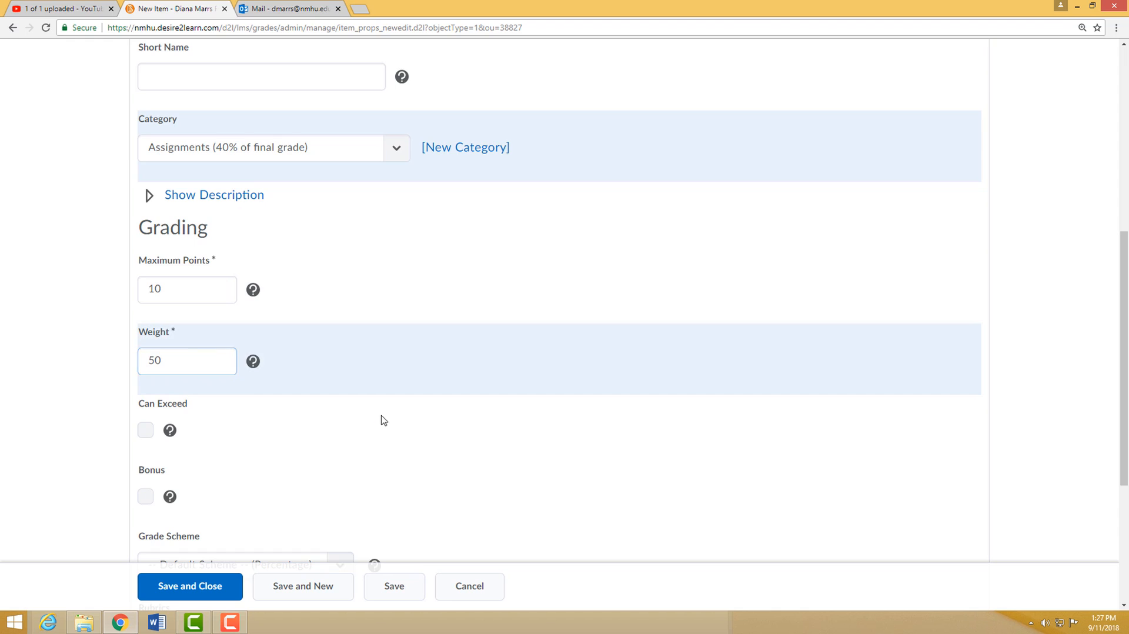
- View the visibility and release restrictions of Assignment 2 and return to its properties
scroll(382, 421, "up", 5)
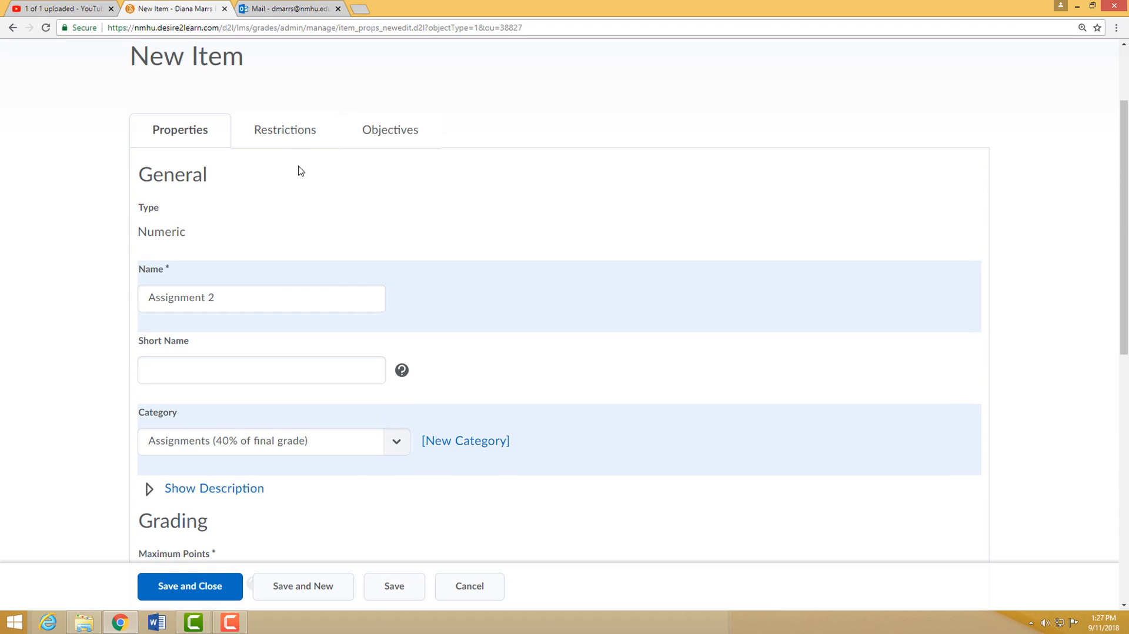
left_click(291, 141)
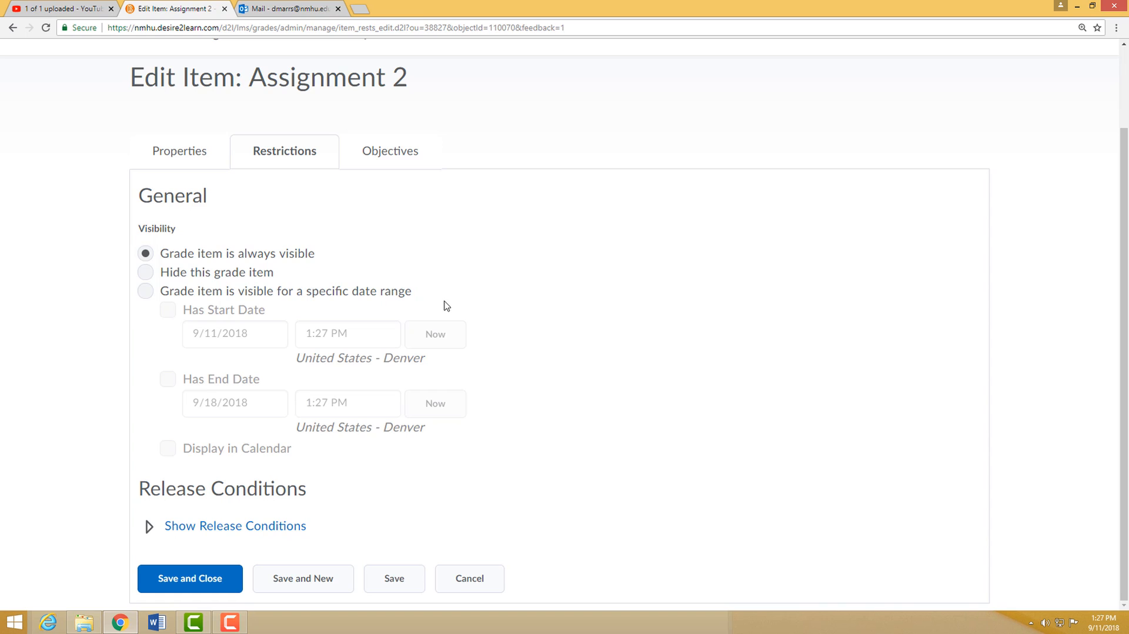
left_click(176, 154)
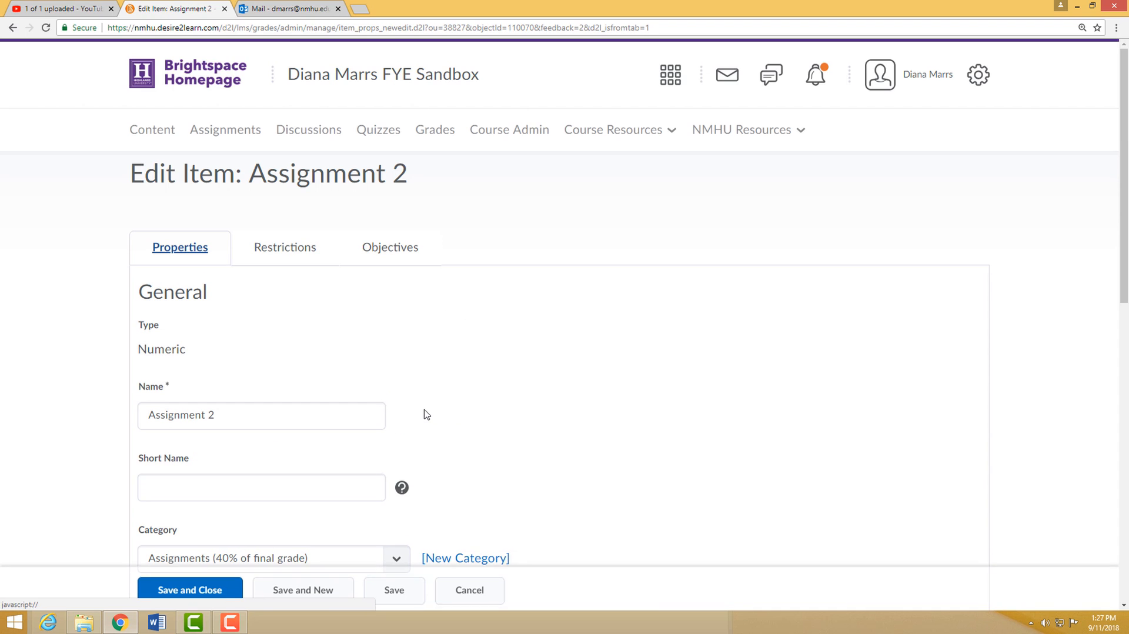
- Check the grading settings of Assignment 2, then save and close the item
scroll(498, 370, "down", 1)
scroll(500, 374, "down", 3)
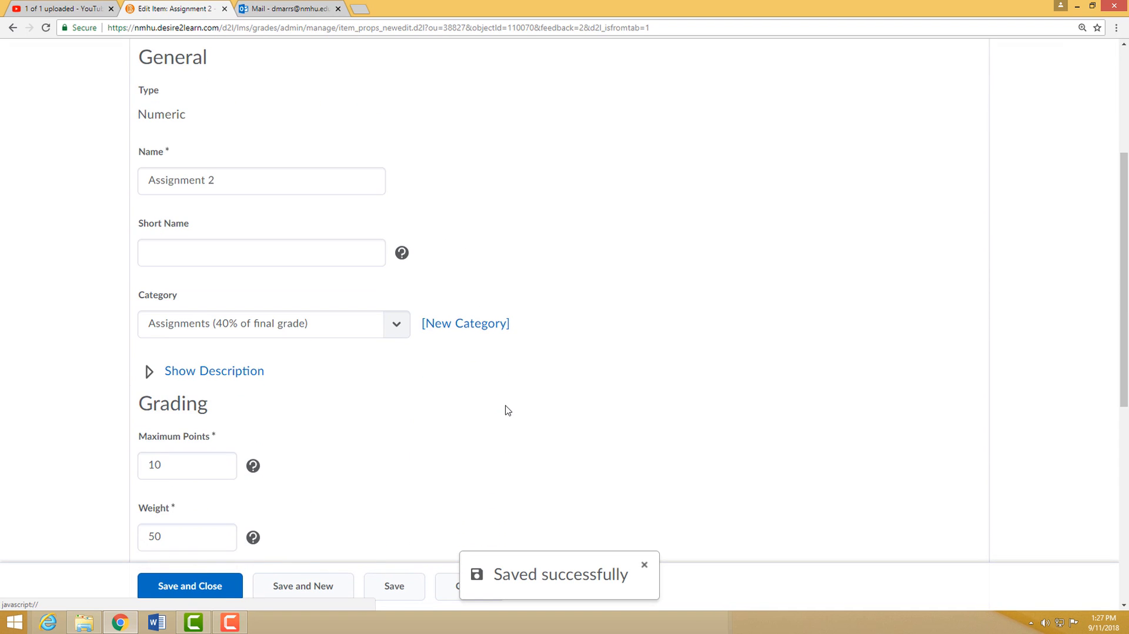
scroll(504, 411, "down", 6)
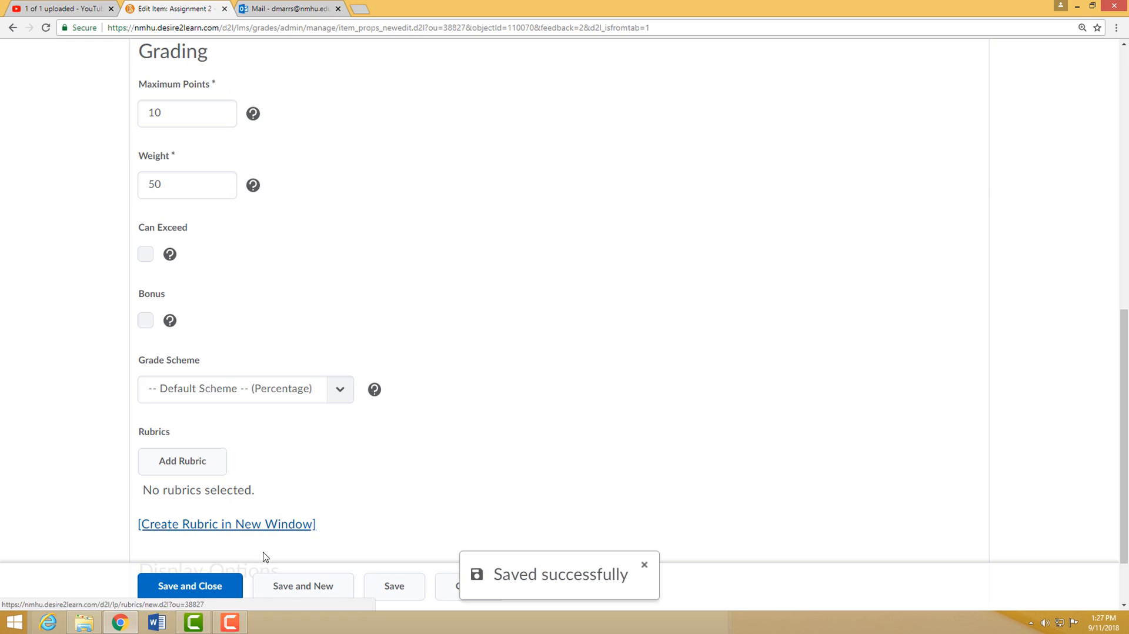
left_click(199, 587)
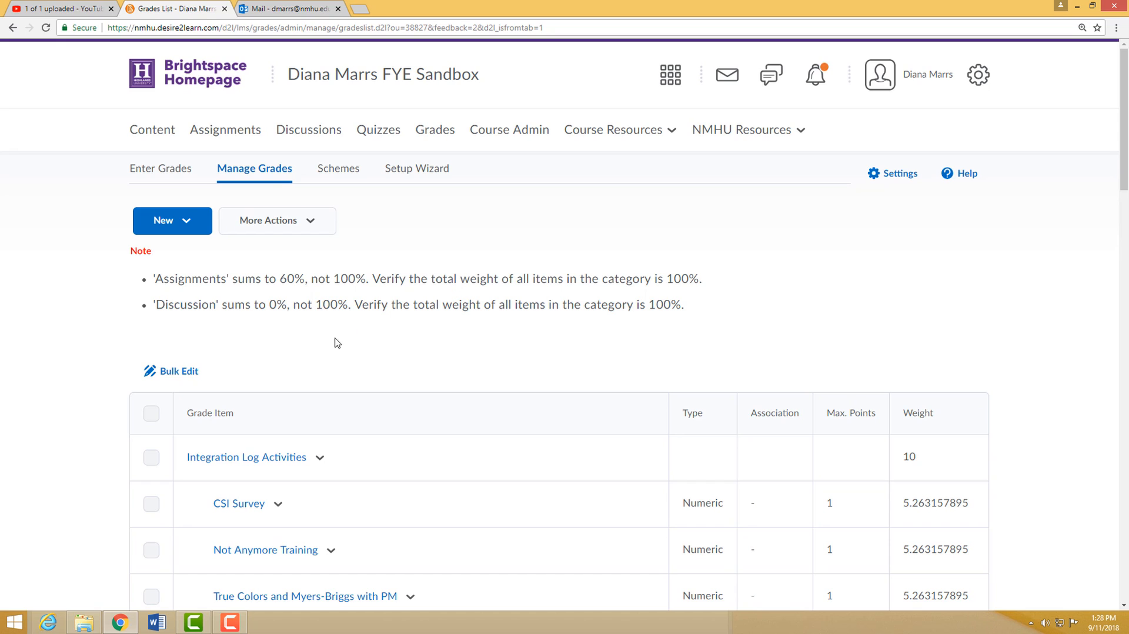
left_click(183, 221)
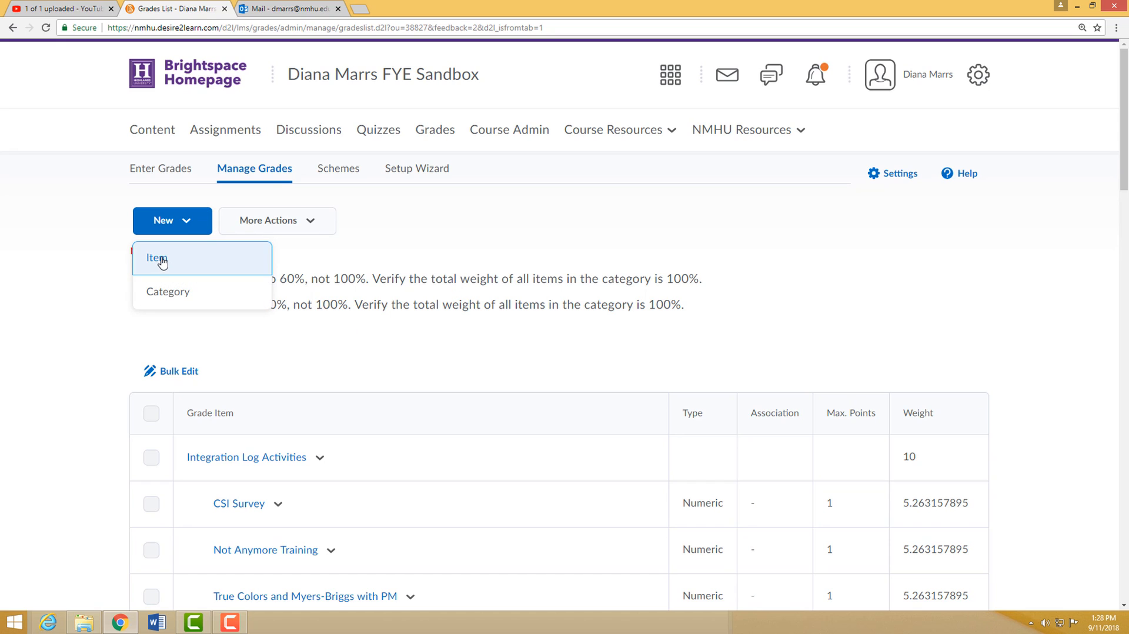
left_click(111, 270)
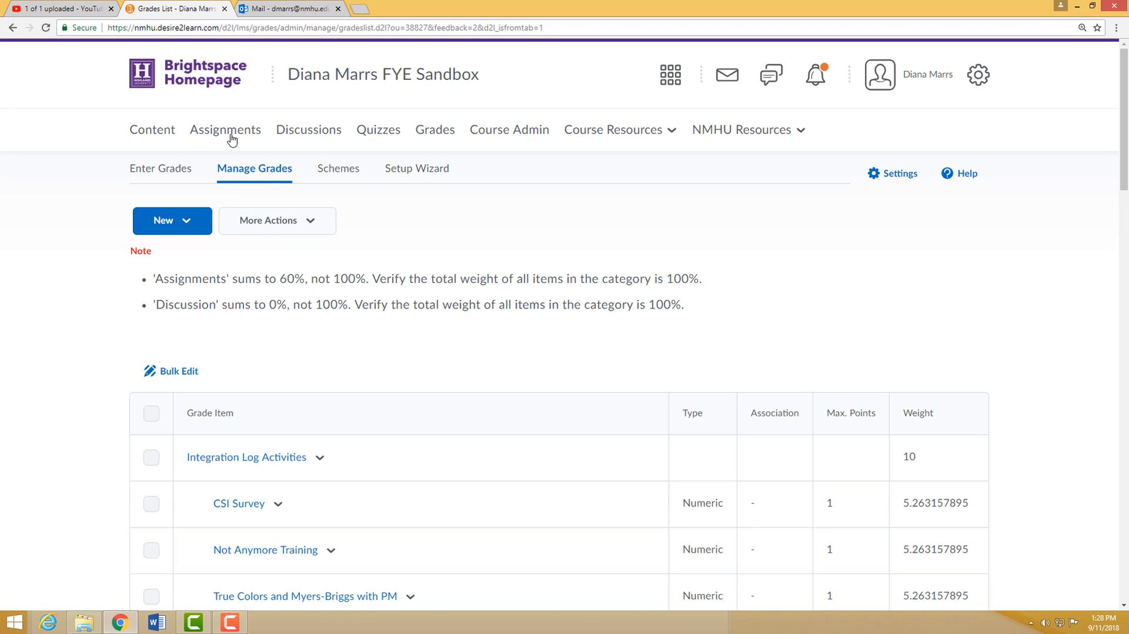
- Open the course content and add a new module named "example module" at the end of the table of contents
left_click(155, 132)
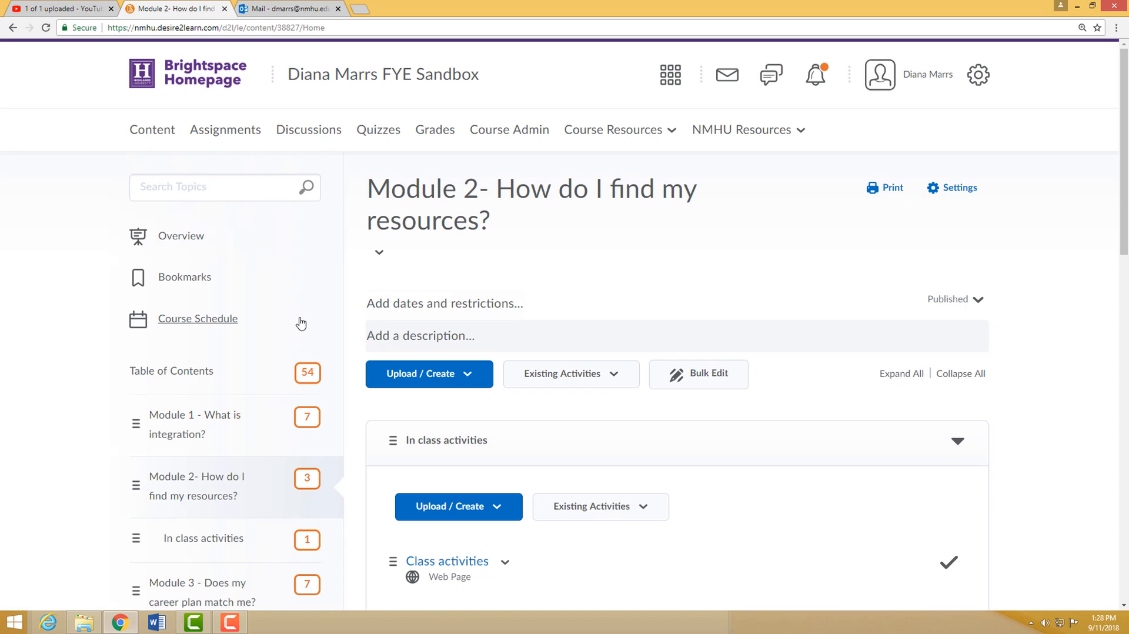
scroll(302, 327, "down", 3)
scroll(270, 373, "down", 5)
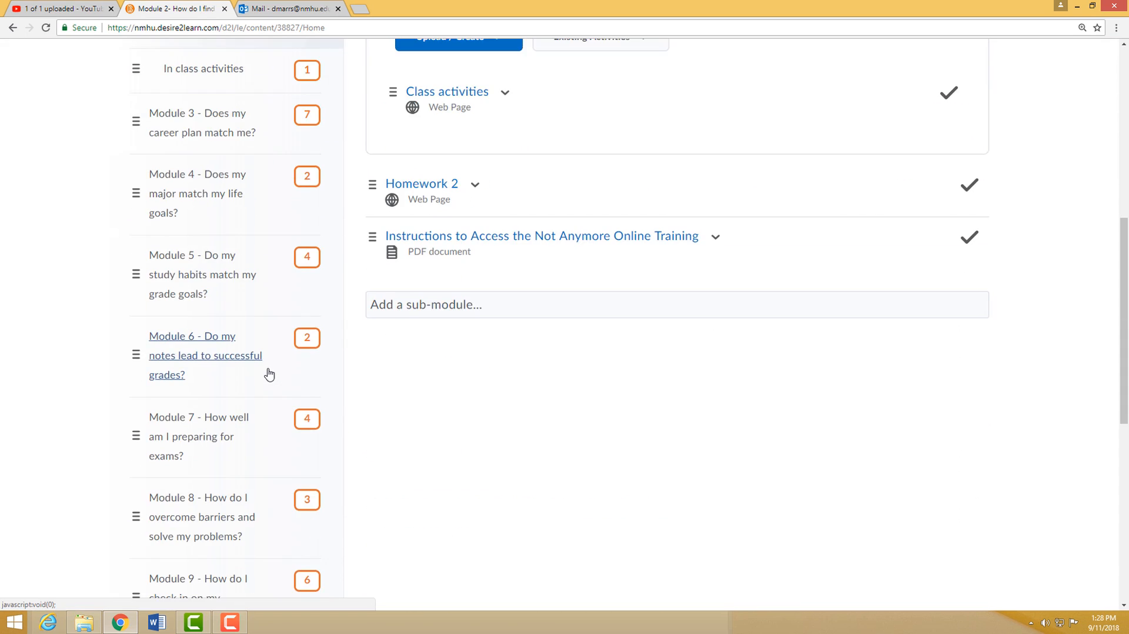
scroll(270, 374, "down", 8)
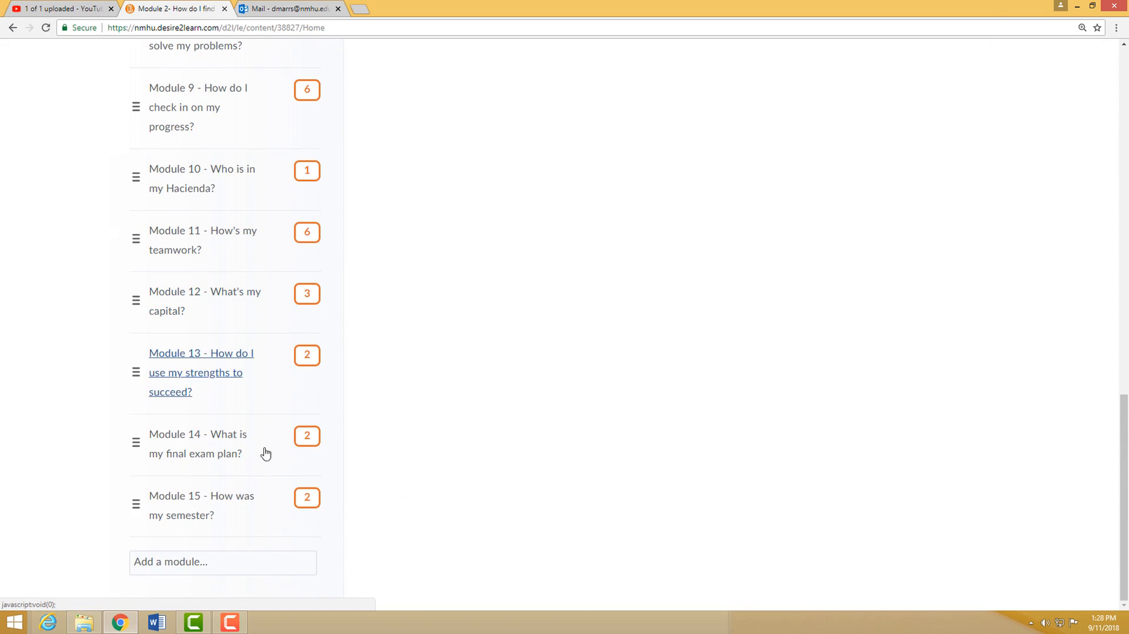
left_click(214, 561)
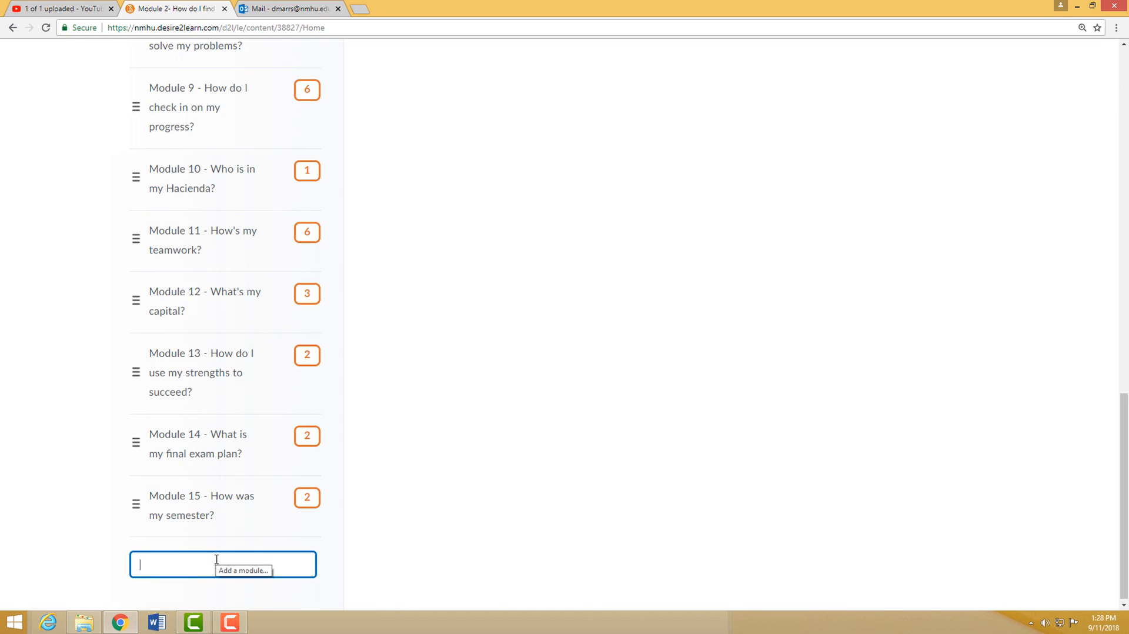
type("examp")
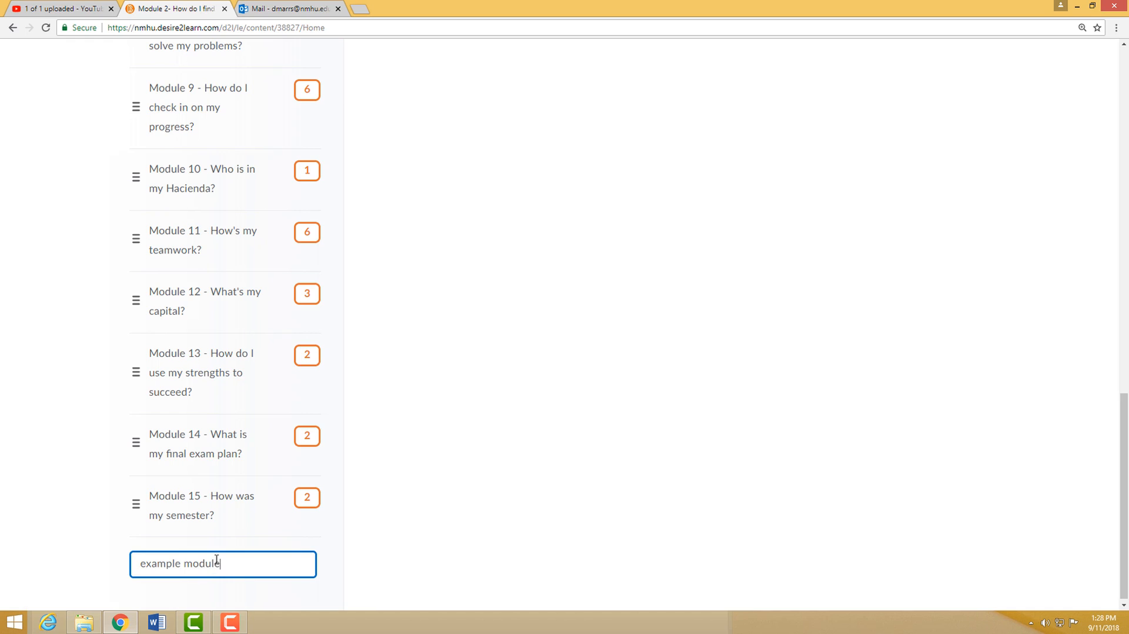
type("le module")
key("Return")
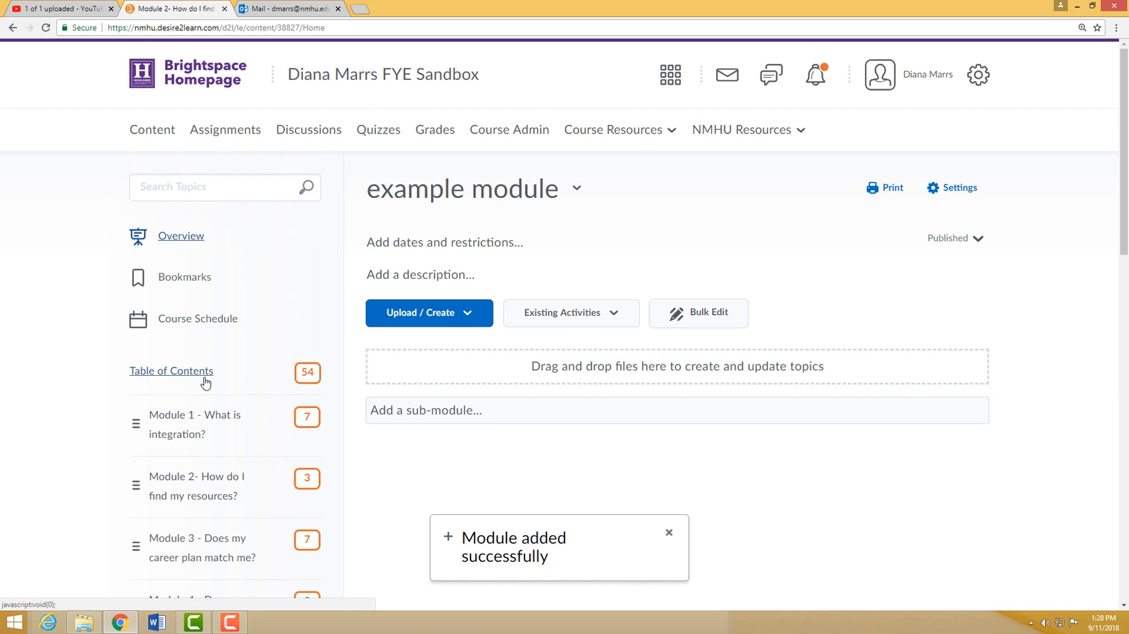
- Create a new assignment submission folder titled Assignment 1 in the example module and publish it
scroll(206, 383, "down", 2)
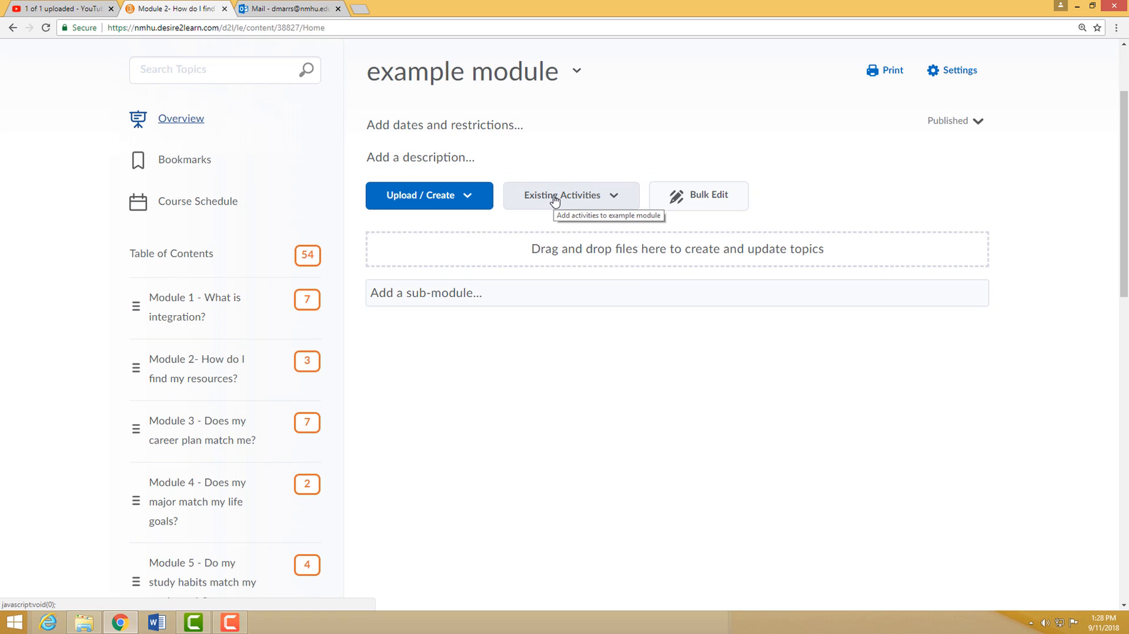
left_click(467, 198)
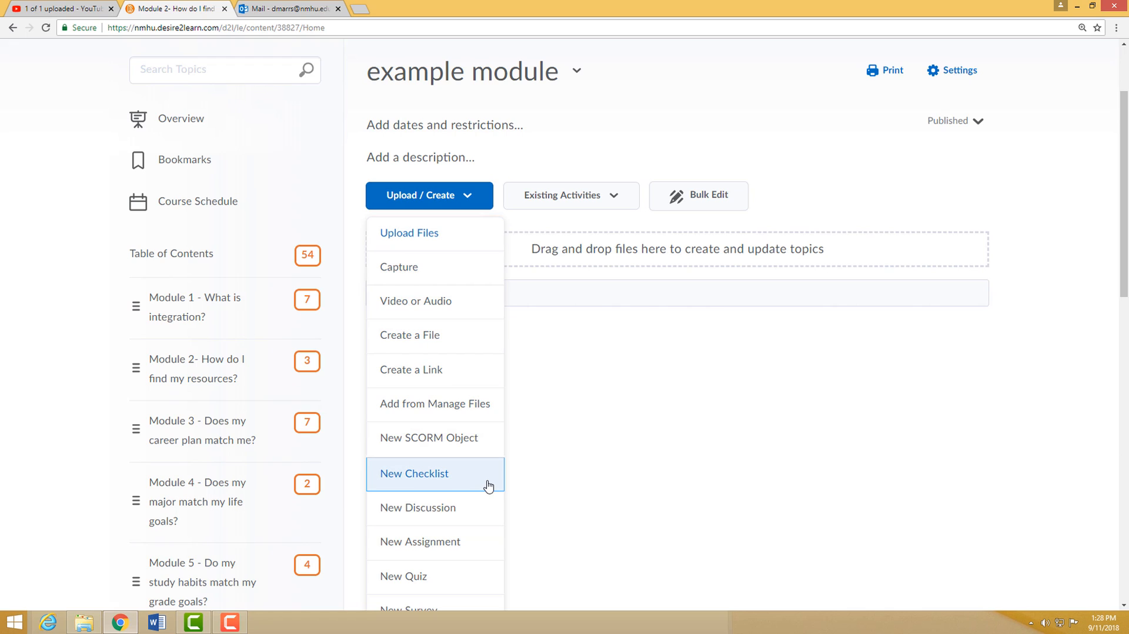
left_click(463, 542)
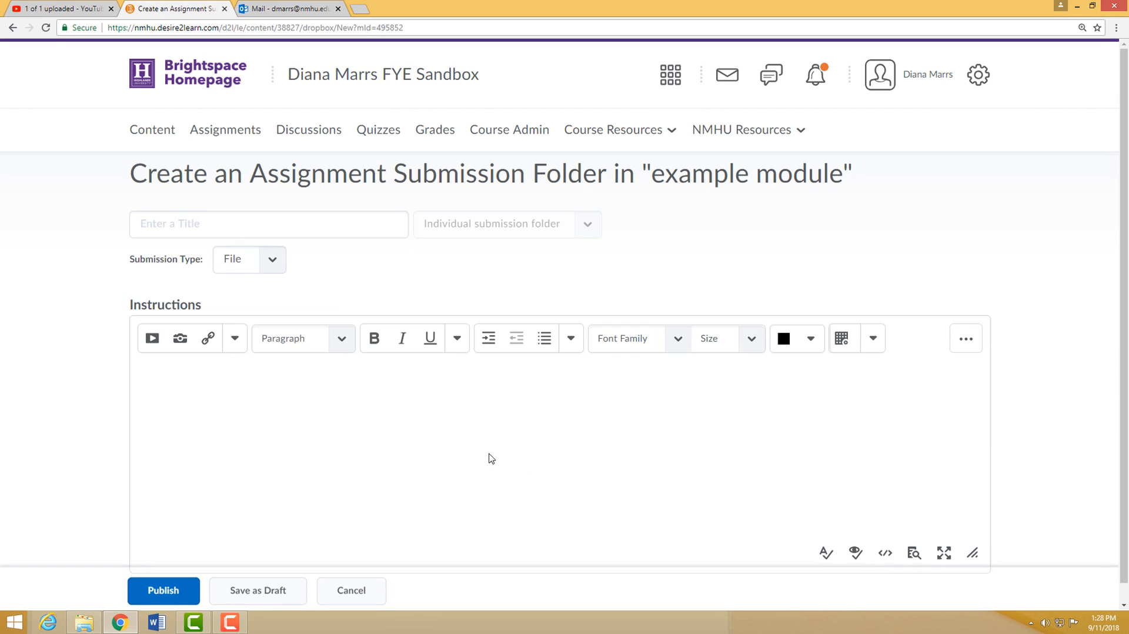
left_click(221, 229)
type("Assignment 1")
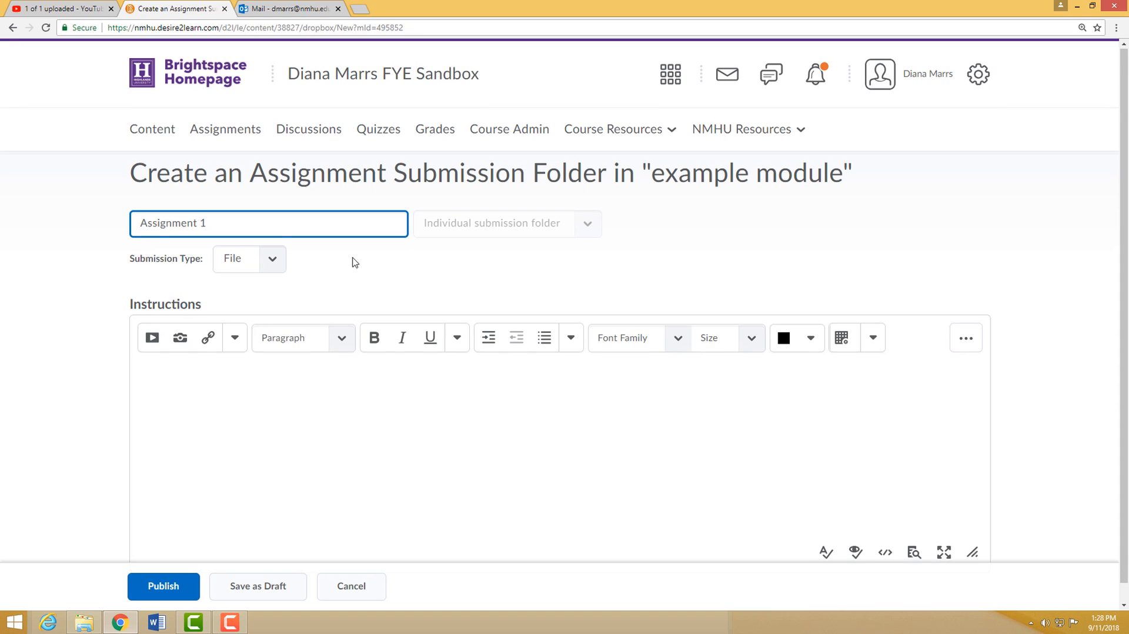
scroll(348, 323, "down", 1)
left_click(330, 378)
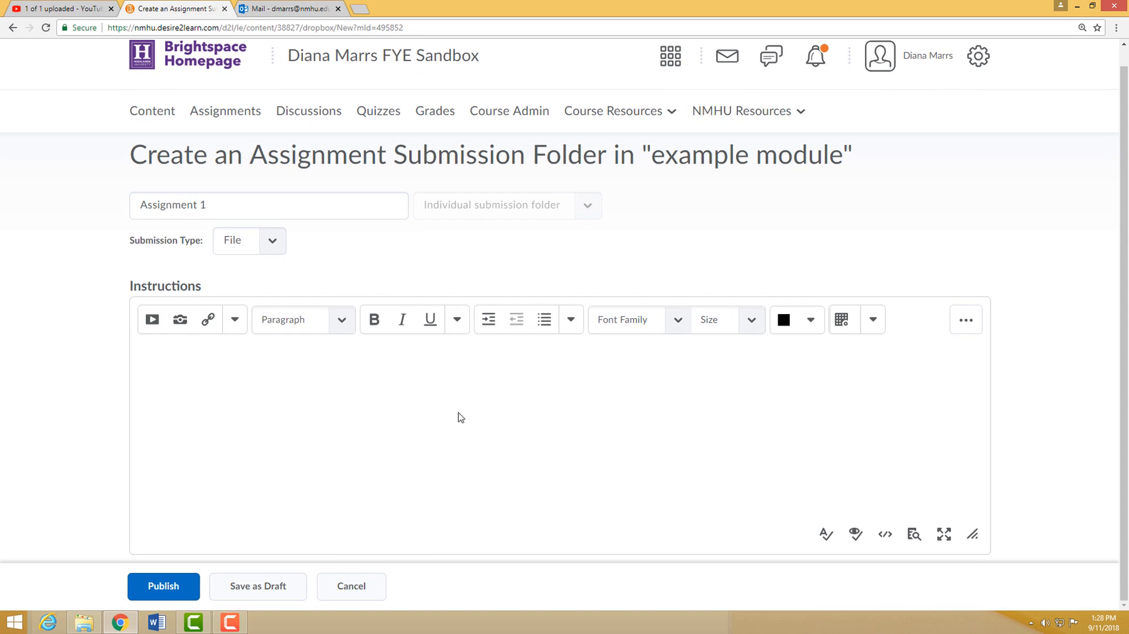
left_click(166, 586)
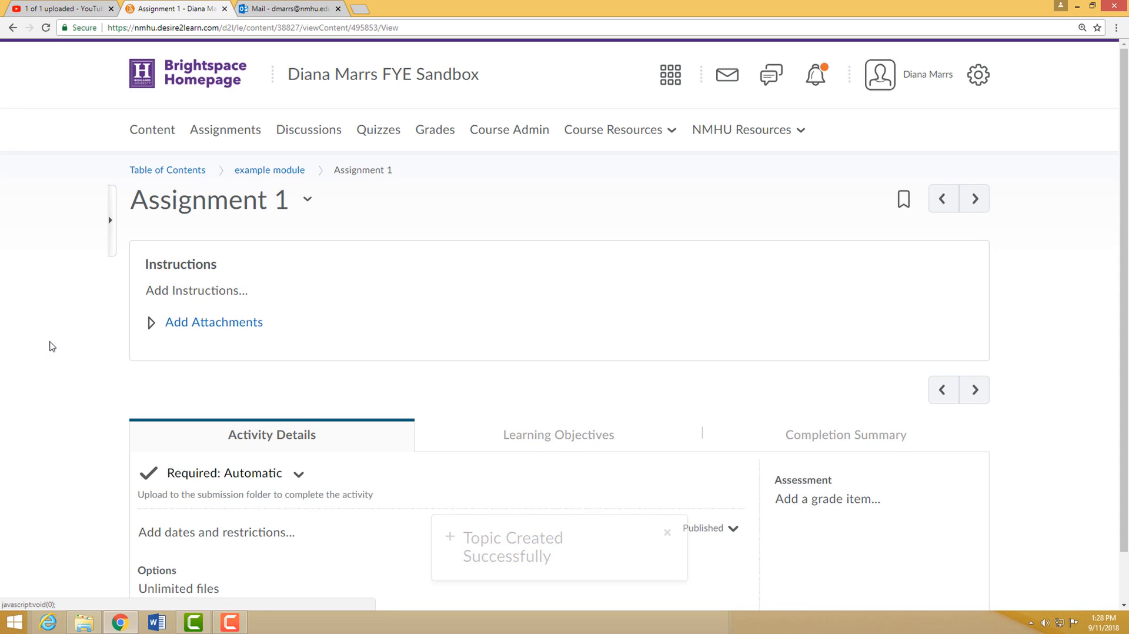
- Give Assignment 1 a start date of 9/11/2018 at 1:00 PM and a due date of 9/18/2018 at 1:00 PM
scroll(90, 342, "down", 1)
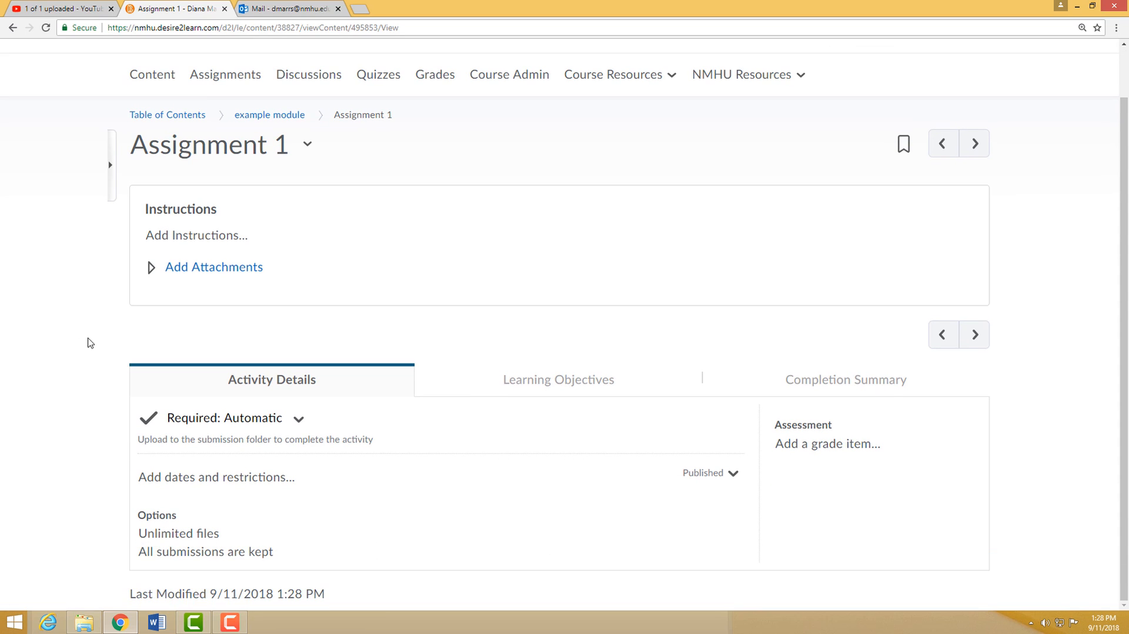
left_click(234, 477)
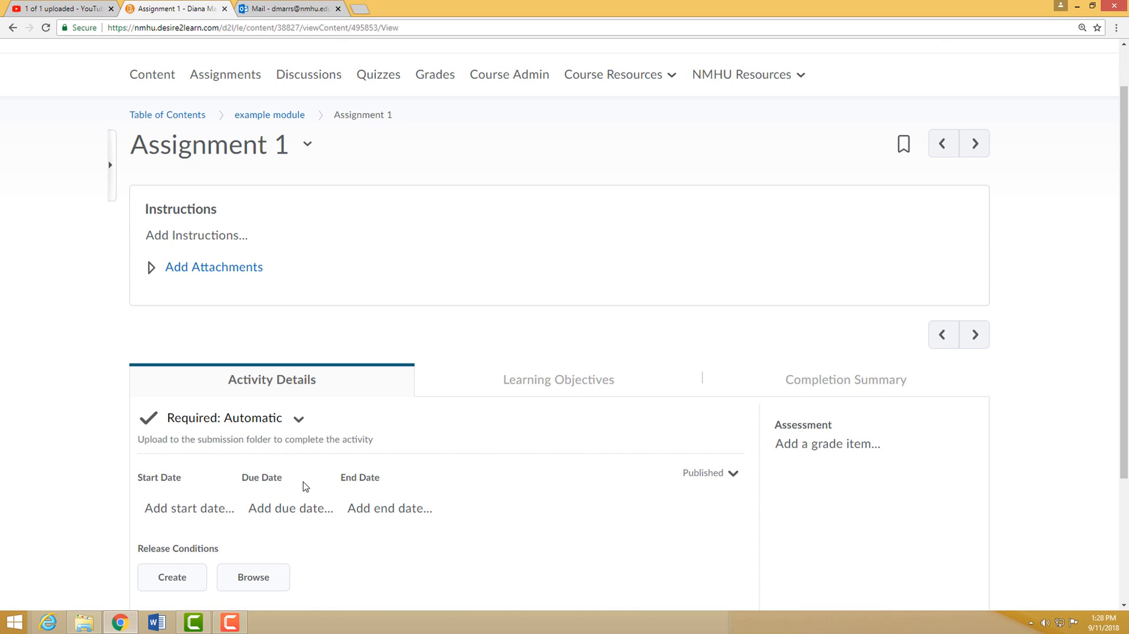
scroll(303, 485, "down", 2)
left_click(179, 396)
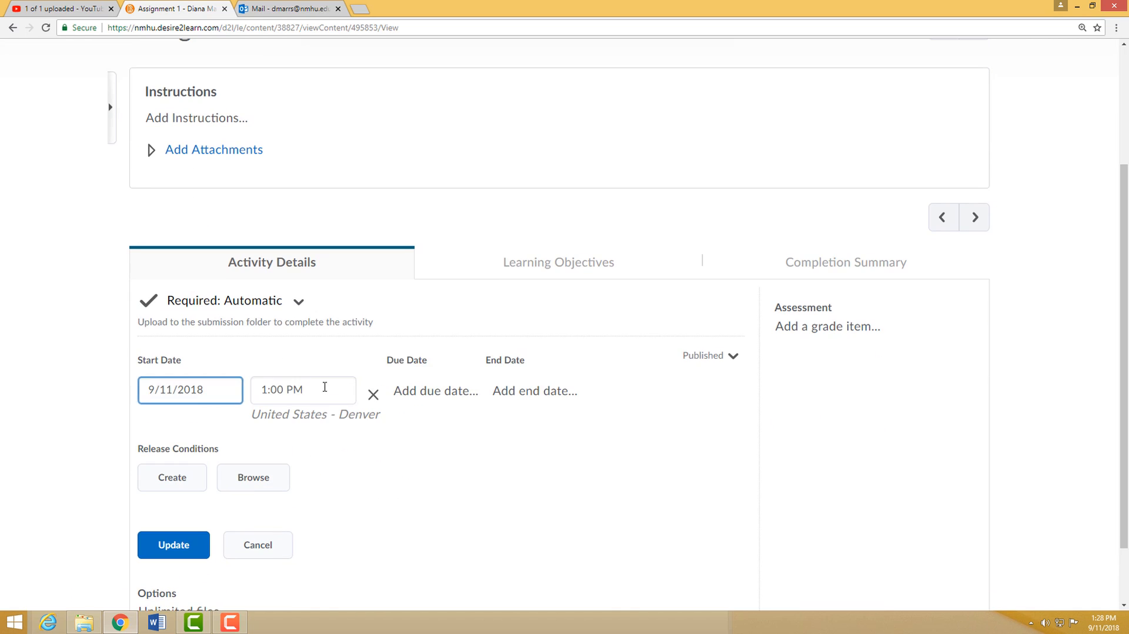
left_click(461, 402)
left_click(433, 391)
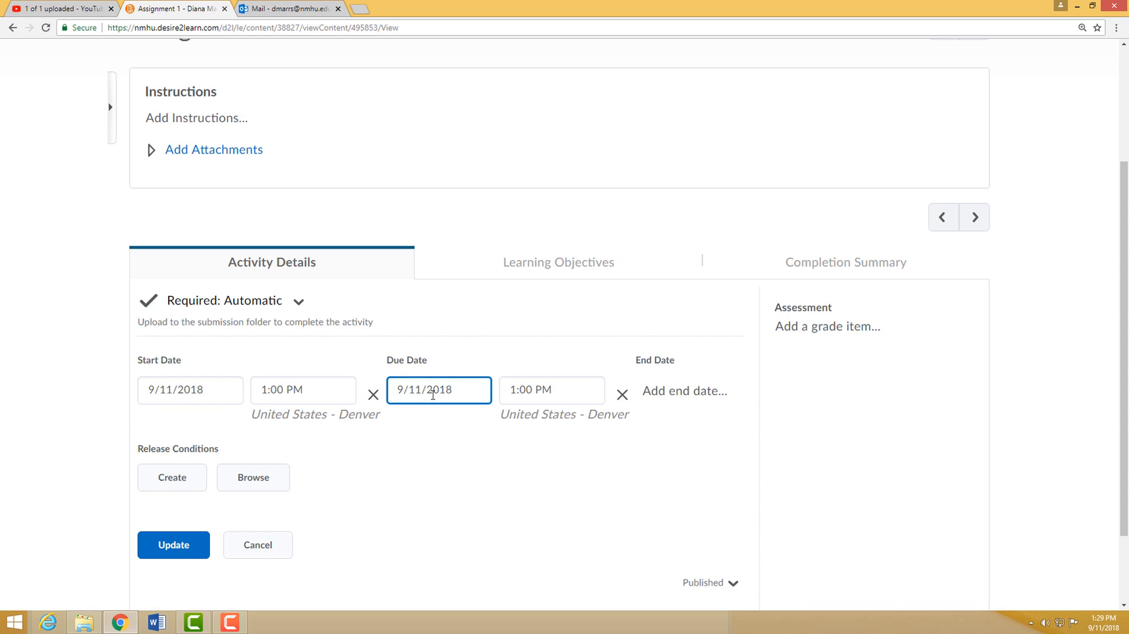
left_click(421, 391)
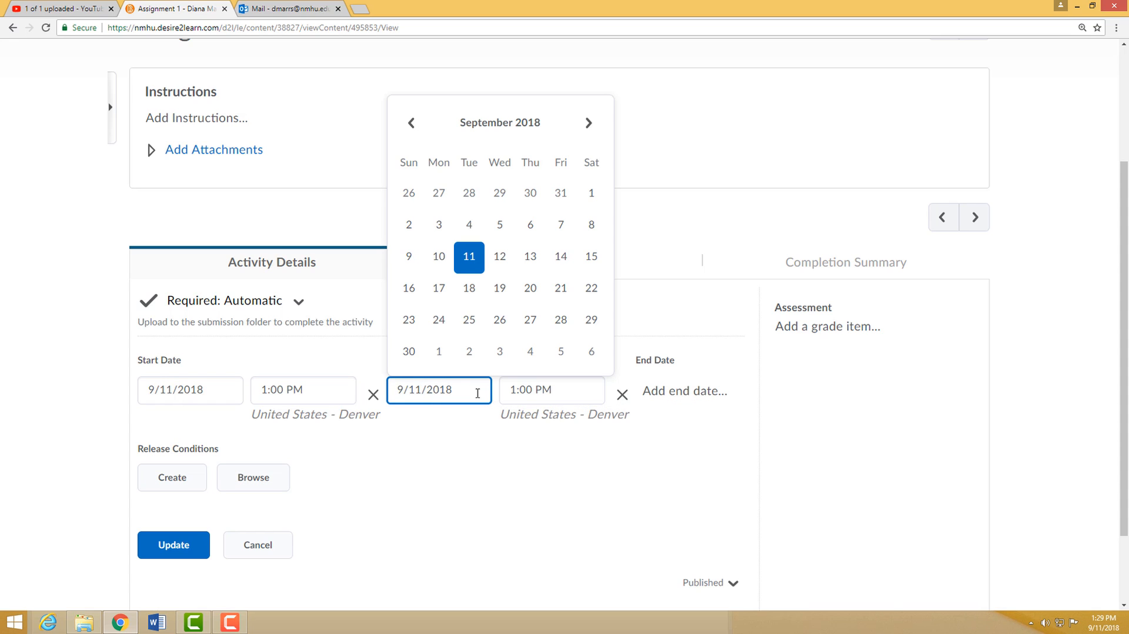
left_click(473, 292)
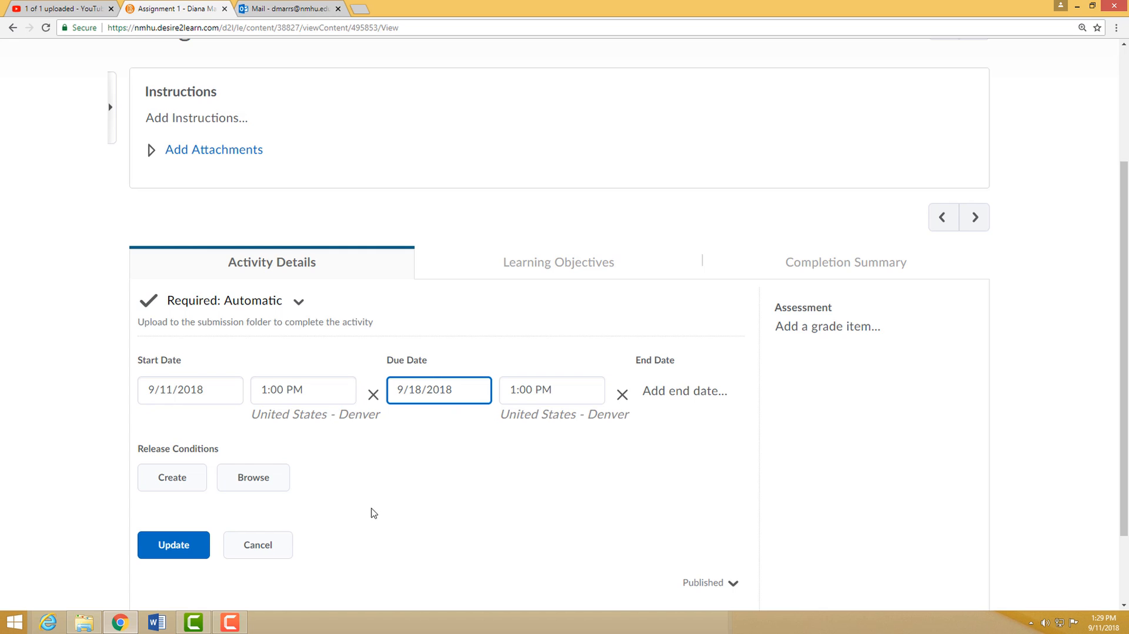
- Set the assessment to 10 points linked to the Assignment 1 grade item, and save both the assessment and the dates
scroll(371, 513, "down", 1)
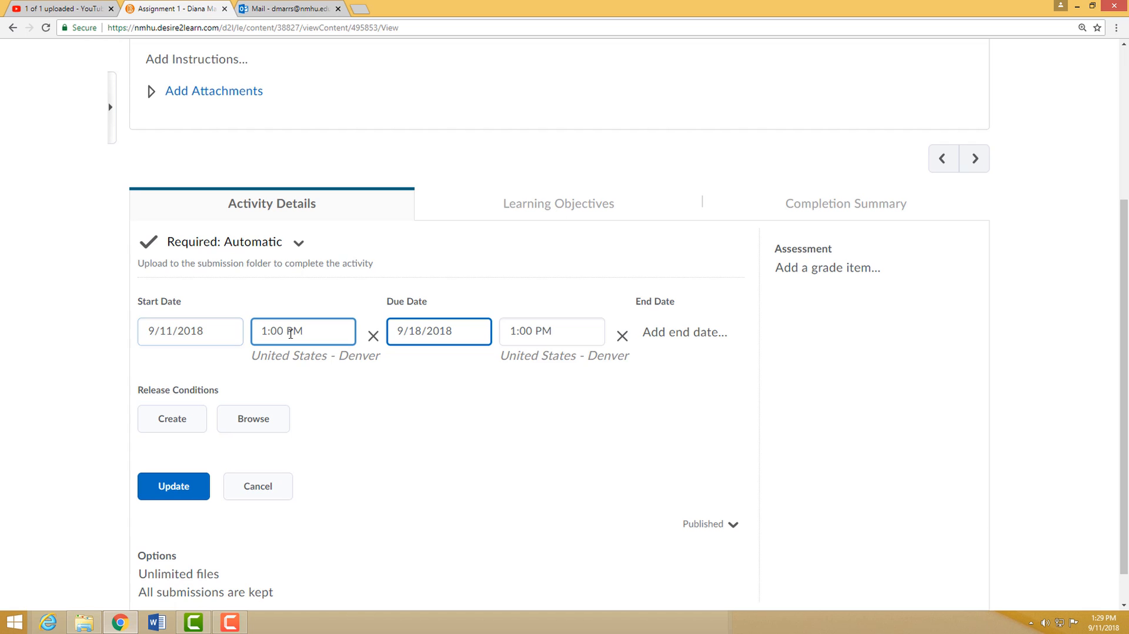
scroll(450, 376, "down", 1)
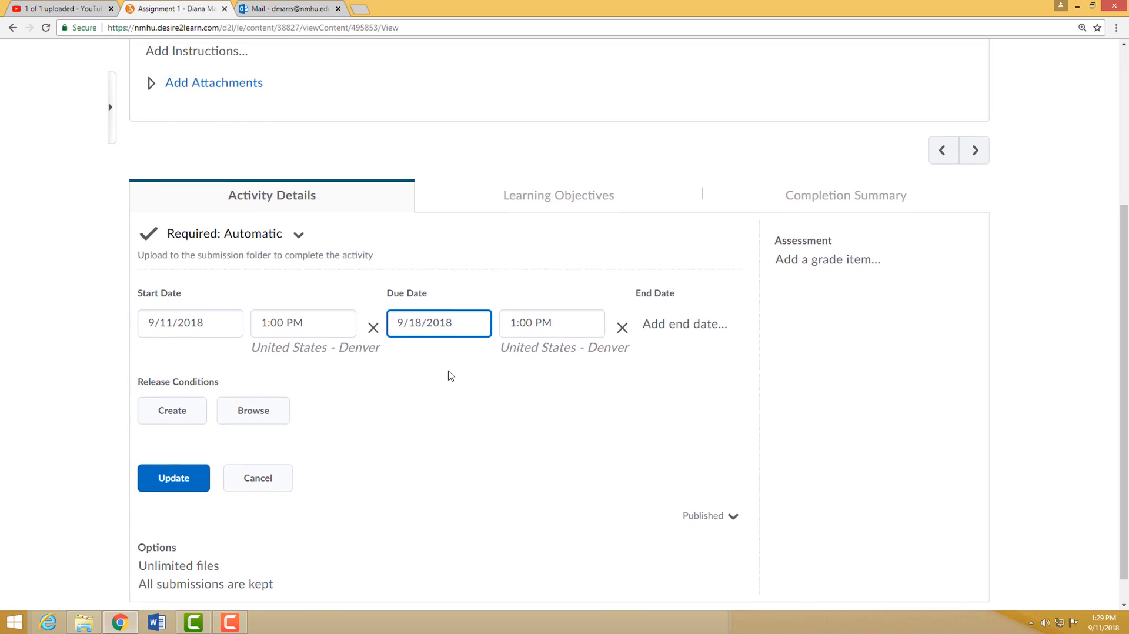
scroll(450, 375, "down", 1)
left_click(825, 229)
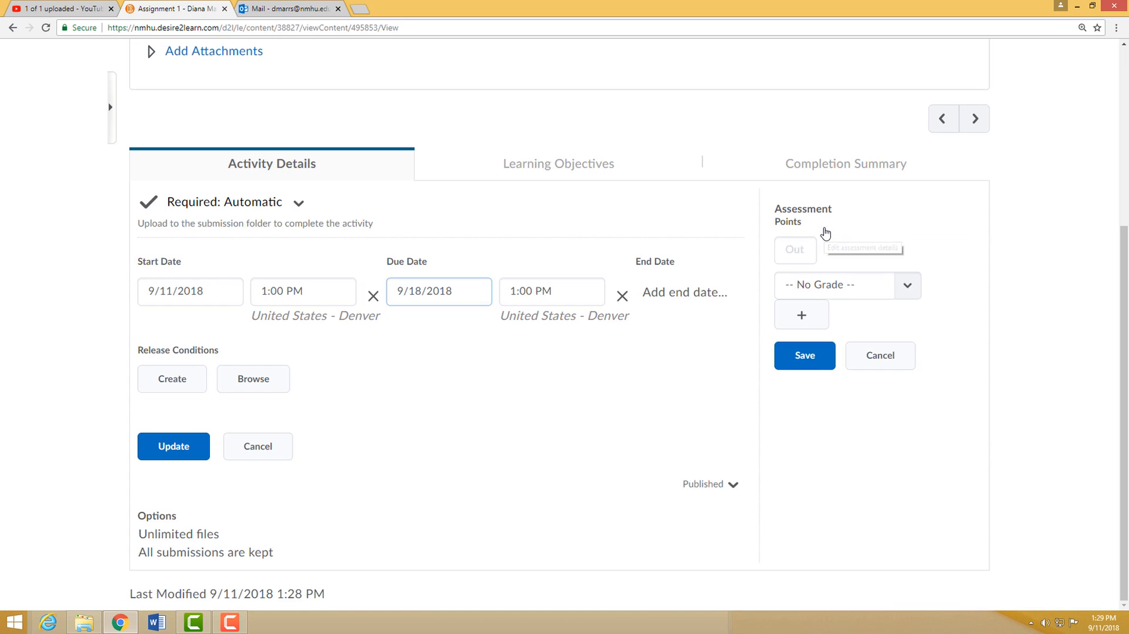
left_click(800, 250)
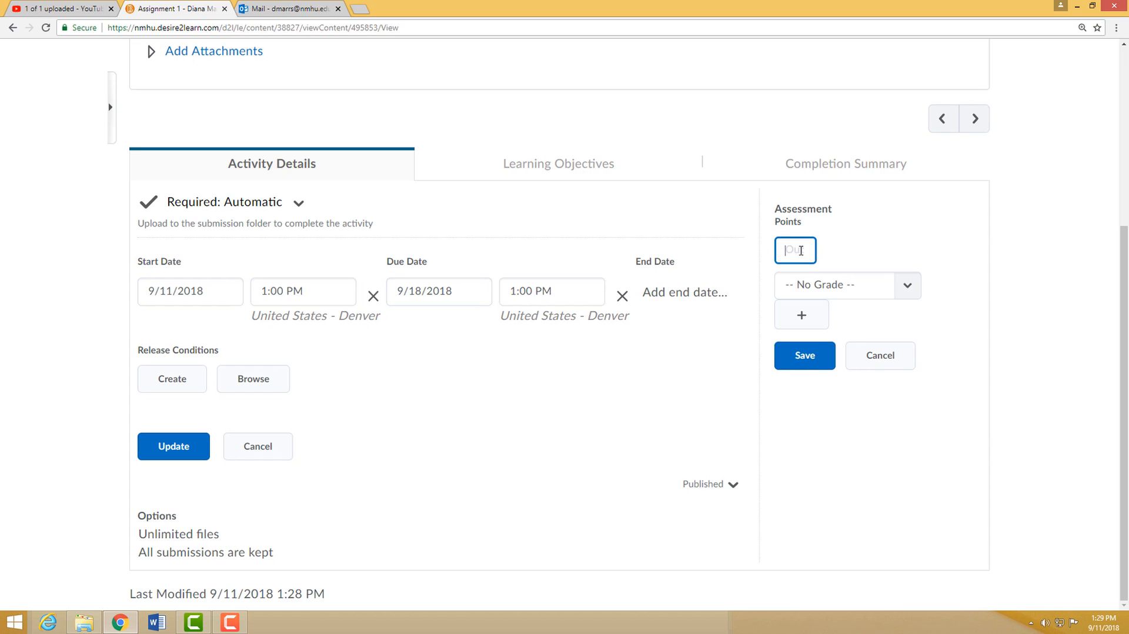
type("10")
left_click(908, 288)
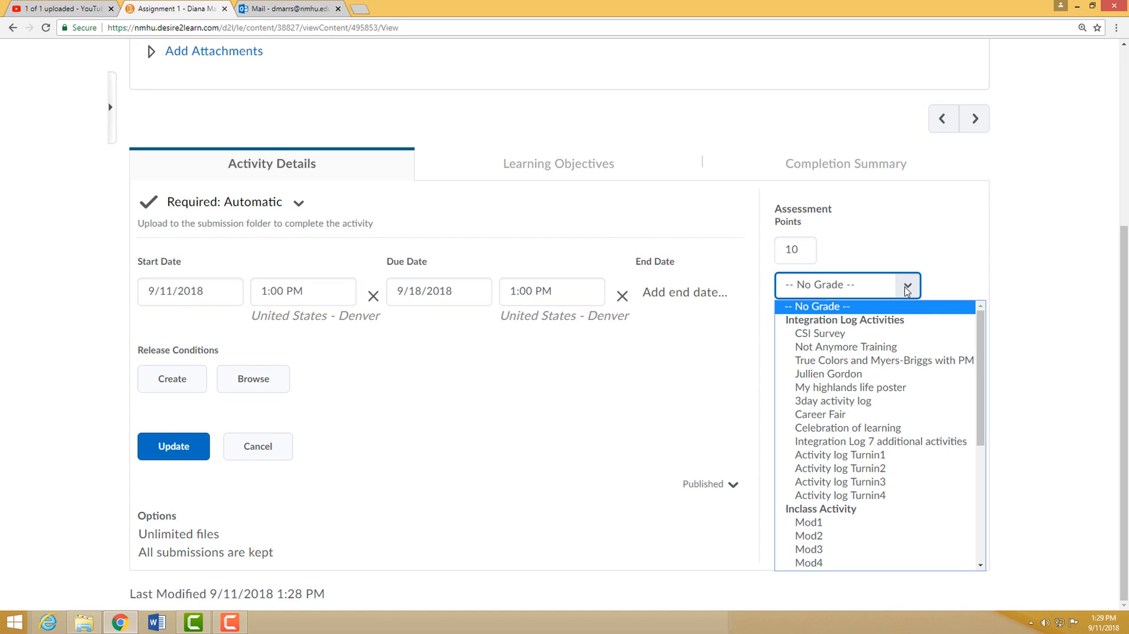
scroll(897, 365, "down", 5)
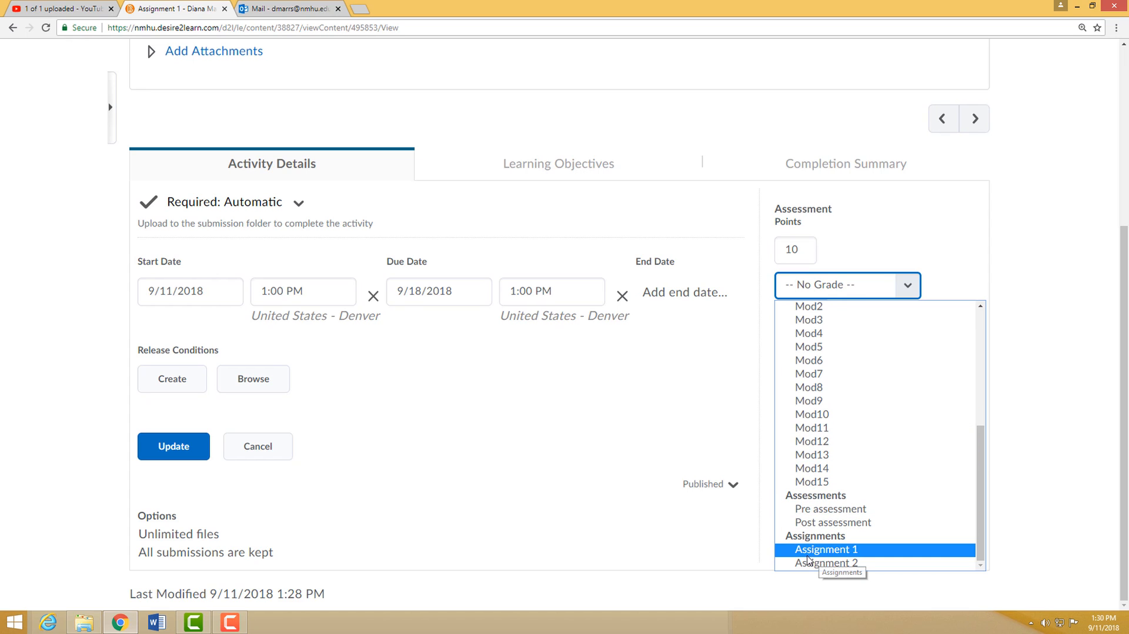
left_click(839, 552)
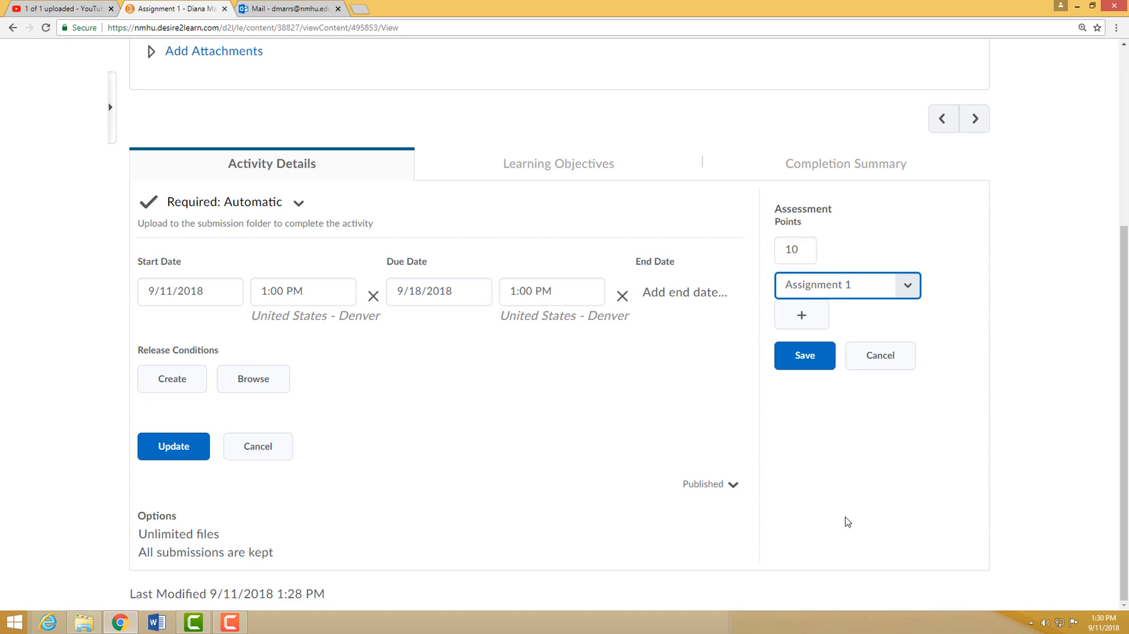
left_click(822, 364)
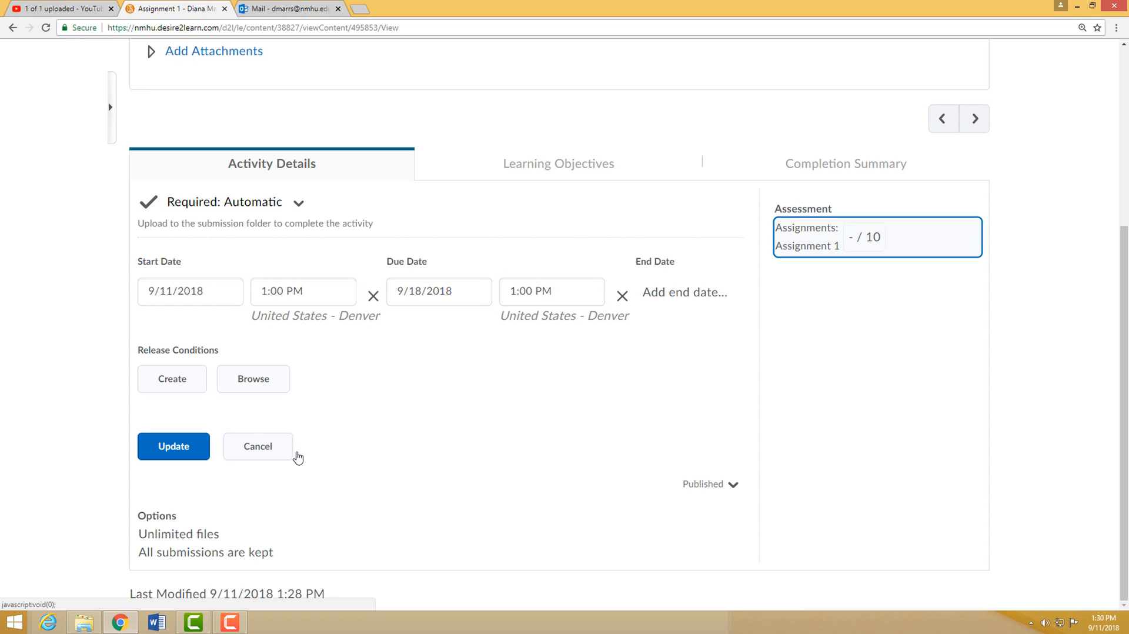
left_click(168, 454)
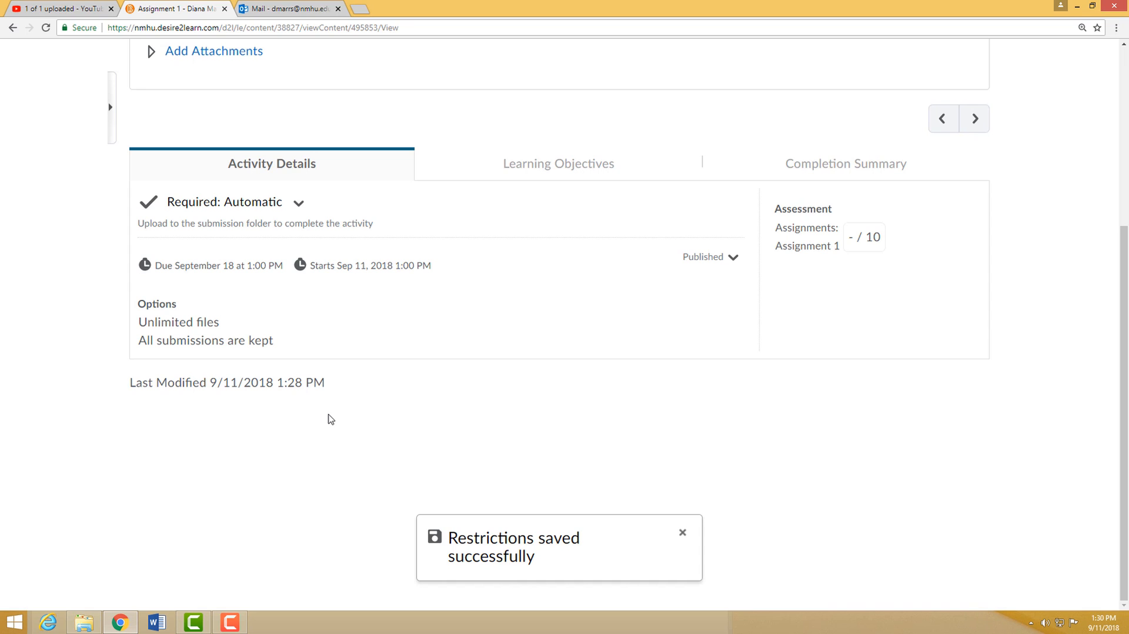
- Return to the example module to check the listed assignment, and reopen Assignment 1 to review its activity details
scroll(331, 419, "up", 5)
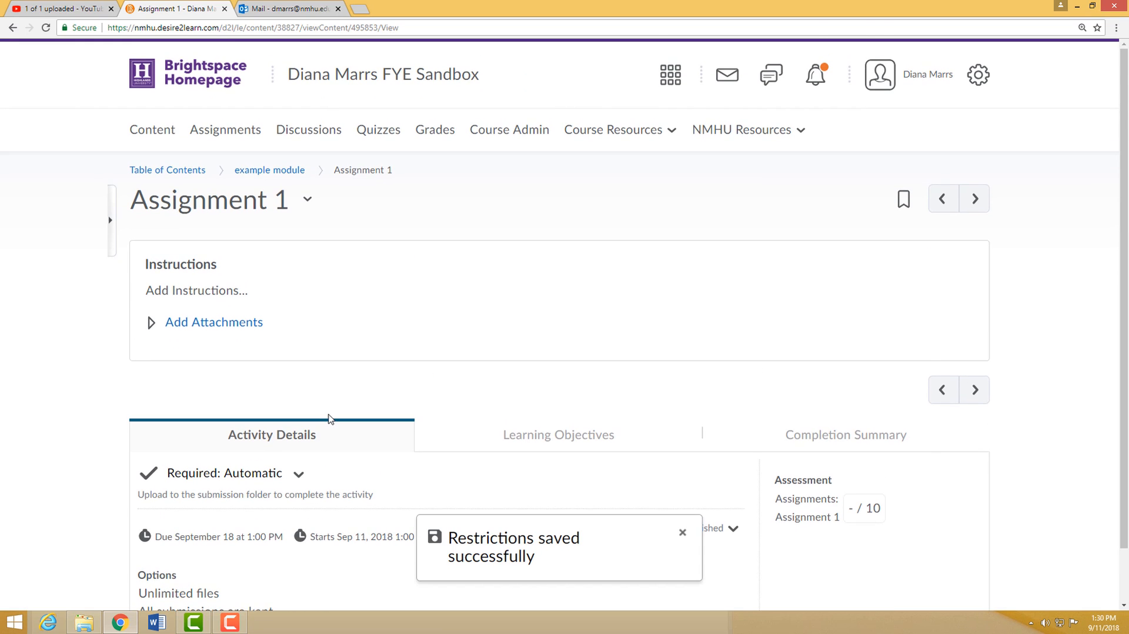
left_click(269, 170)
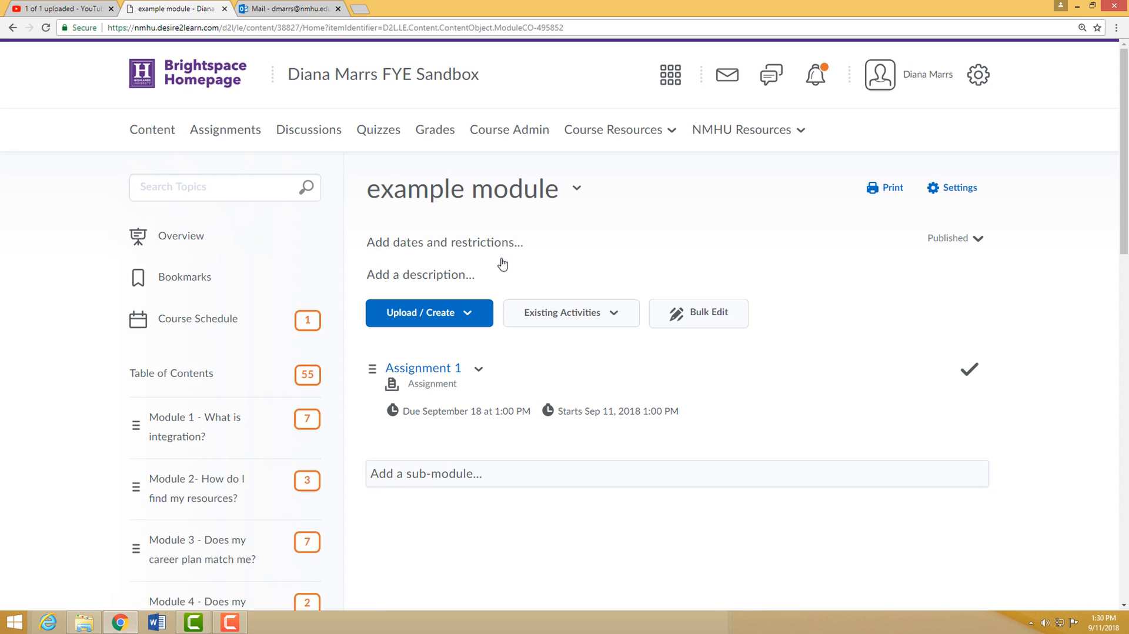
scroll(564, 356, "down", 1)
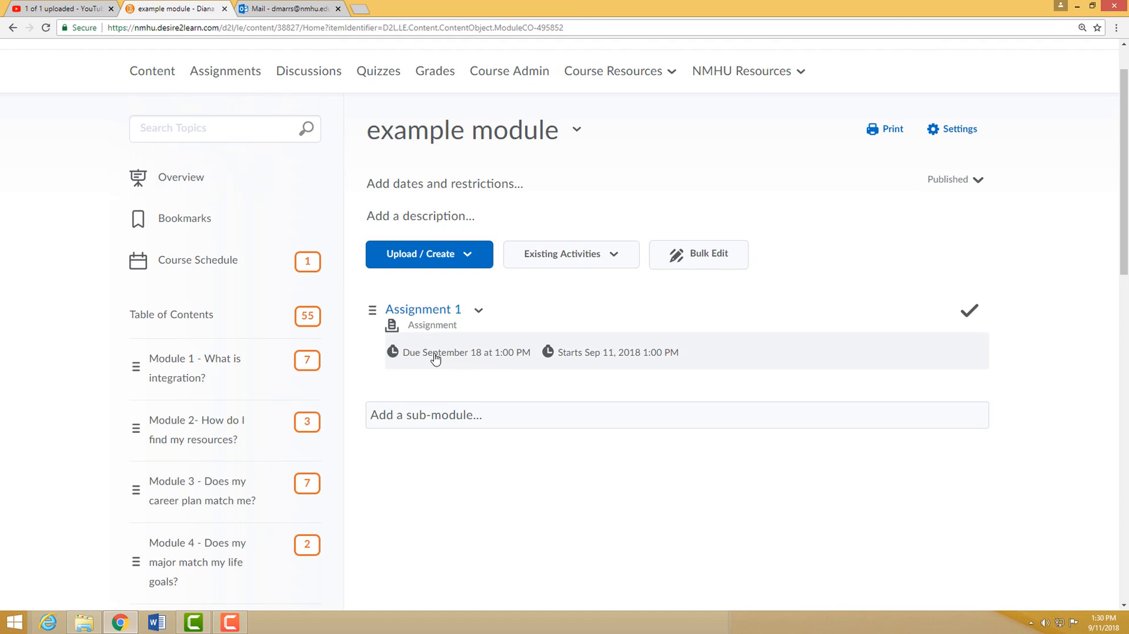
left_click(479, 311)
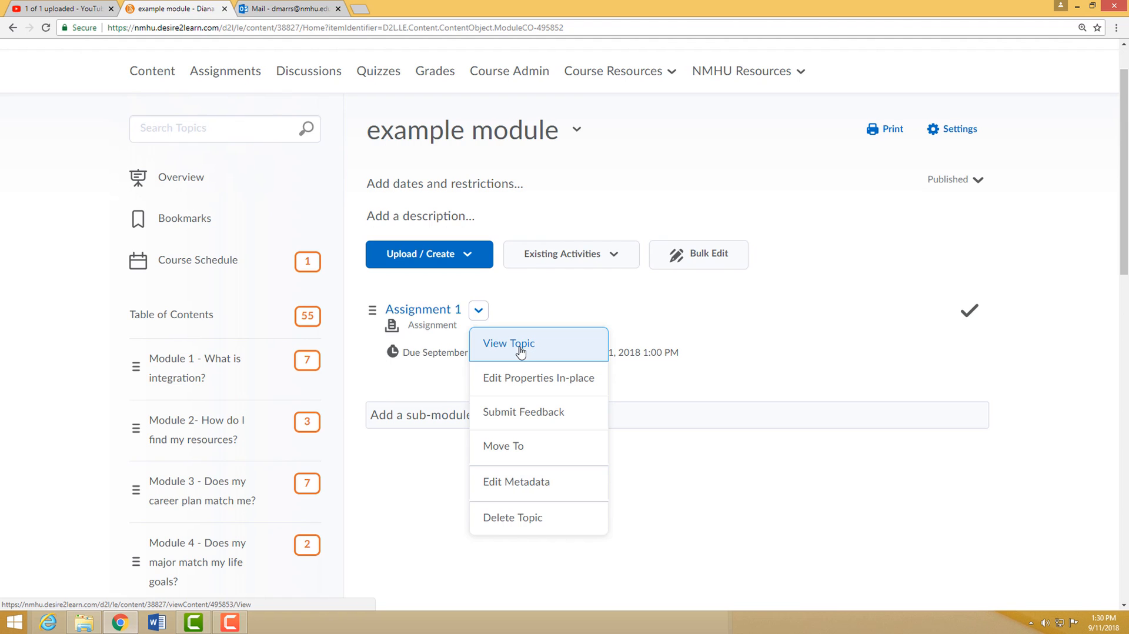
left_click(434, 321)
left_click(434, 320)
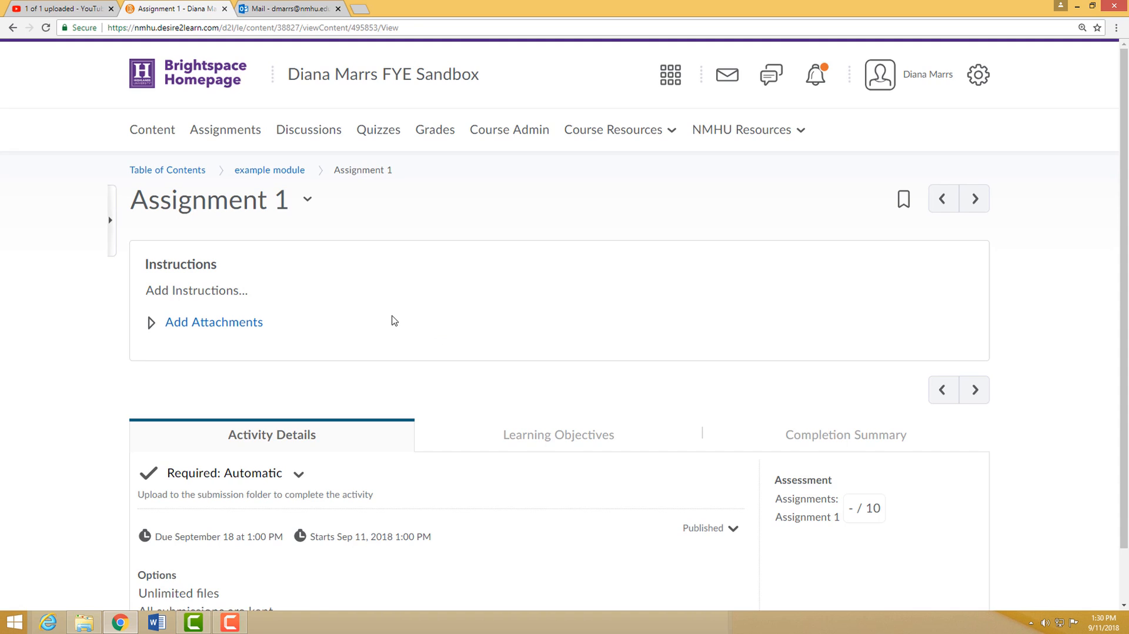
scroll(394, 321, "down", 1)
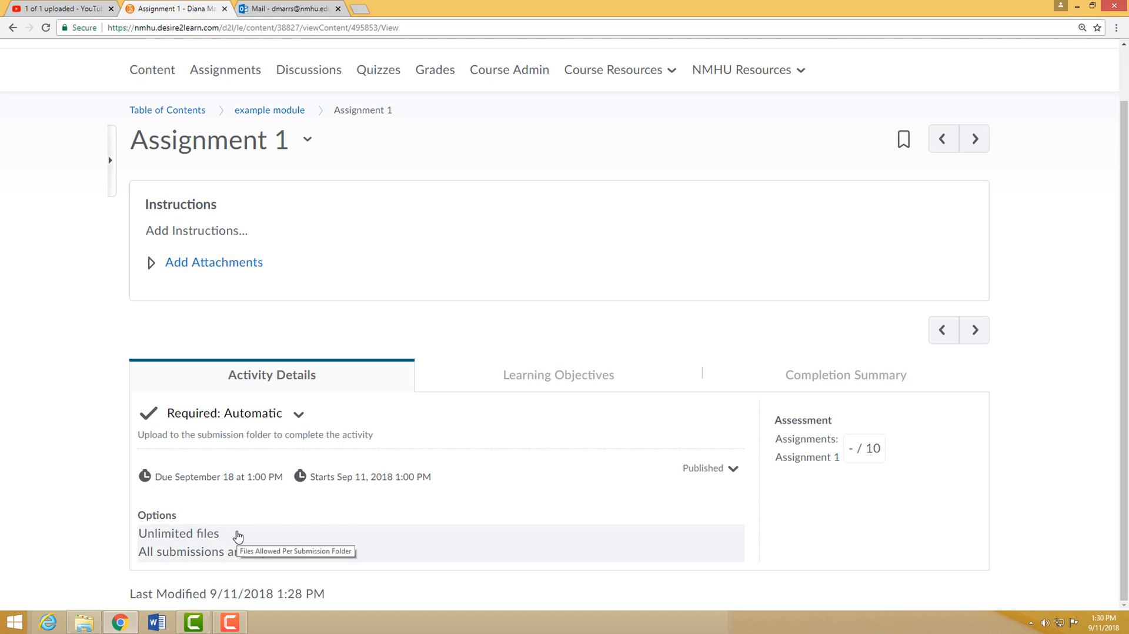
- Review Assignment 1's file limit, submission options and completion requirement choices, and leave them without making changes
left_click(178, 537)
scroll(194, 512, "down", 1)
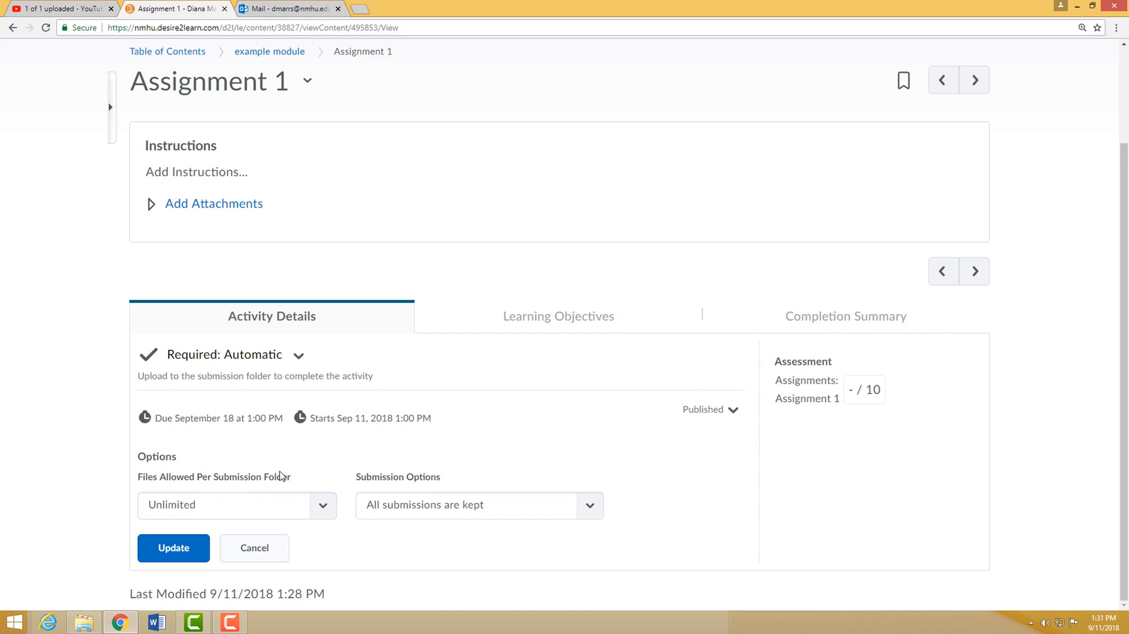
left_click(200, 481)
left_click(298, 359)
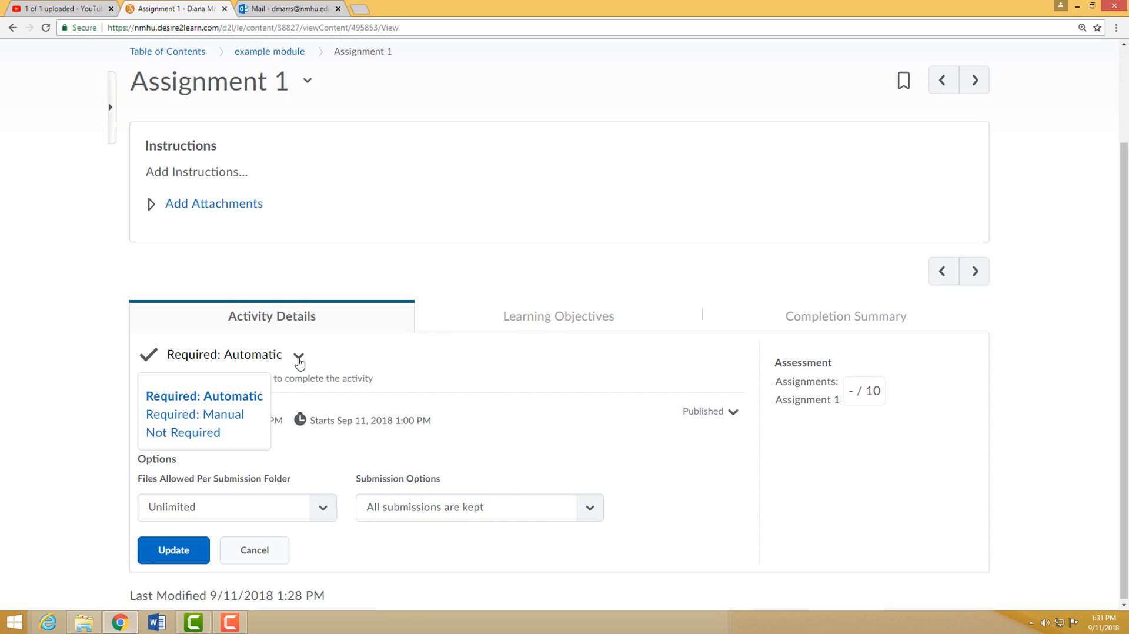
left_click(585, 382)
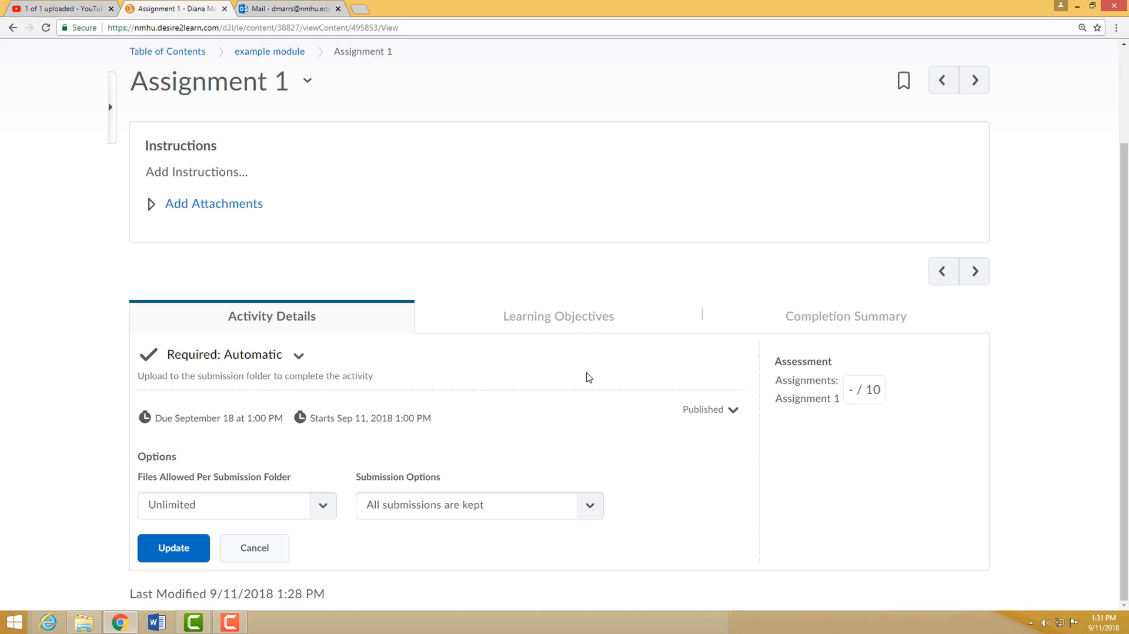
left_click(268, 560)
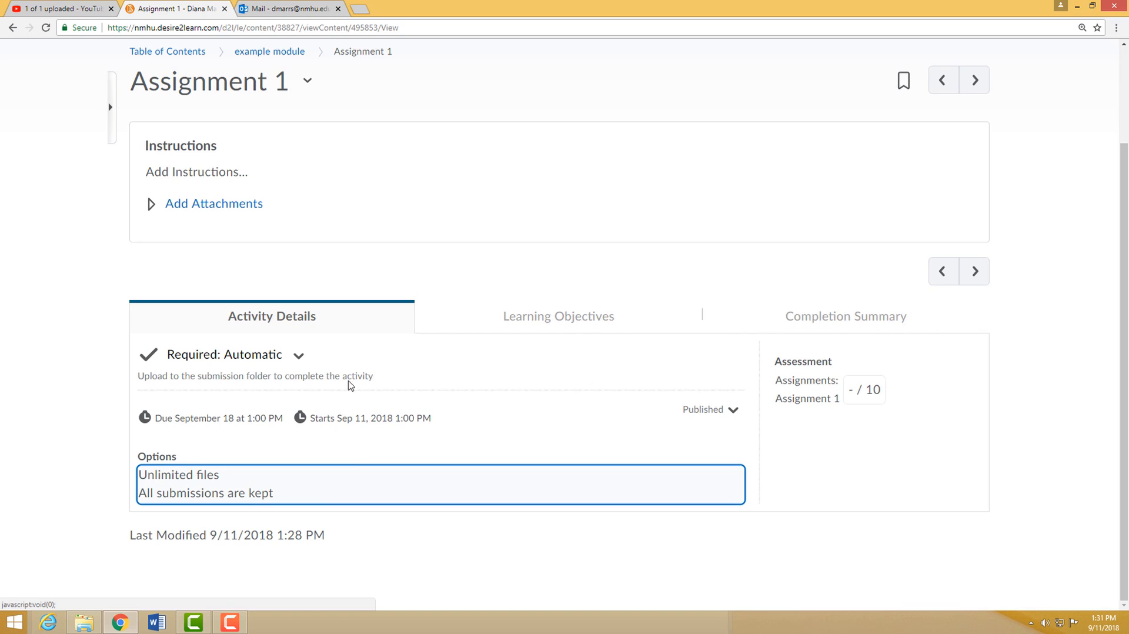
- Create a second assignment submission folder titled Assignment 3 in the example module and publish it
left_click(259, 52)
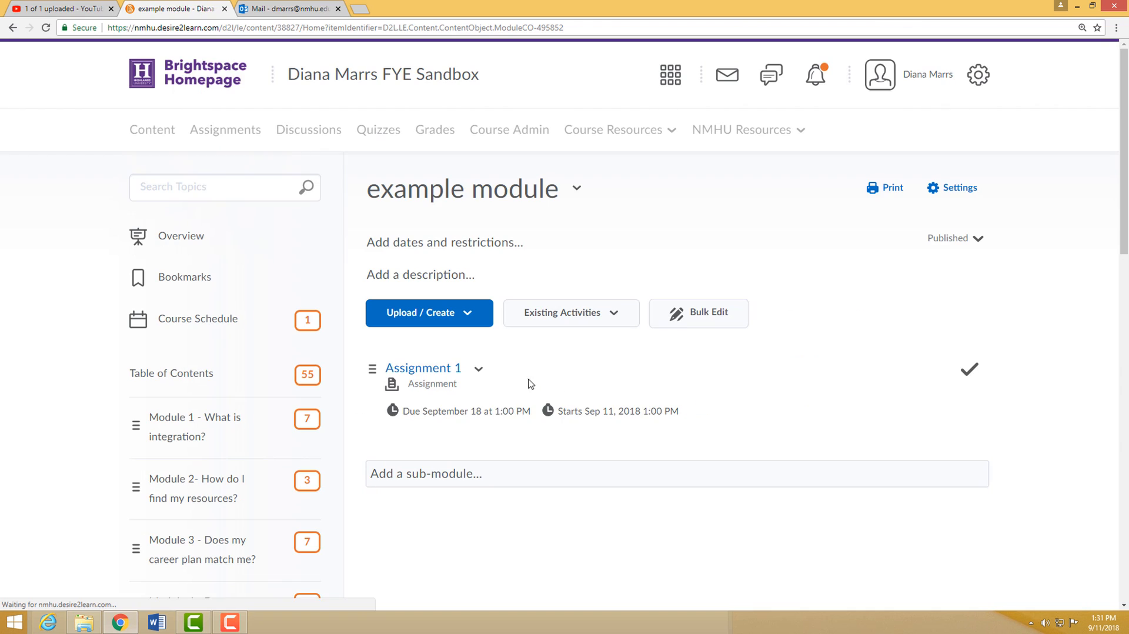
left_click(472, 317)
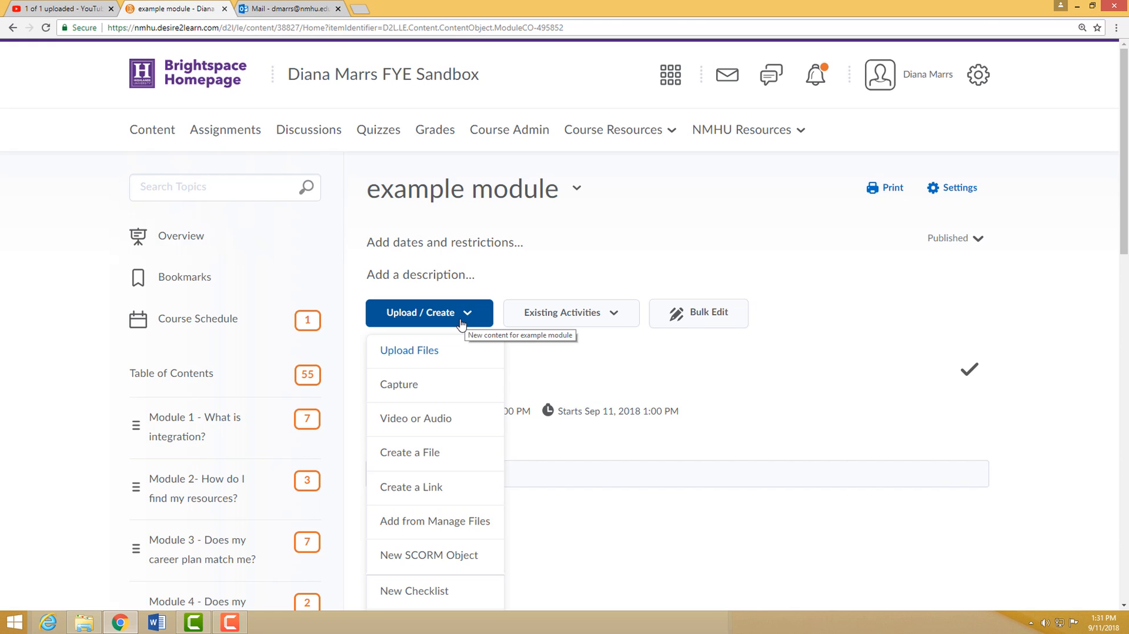
scroll(433, 396, "down", 5)
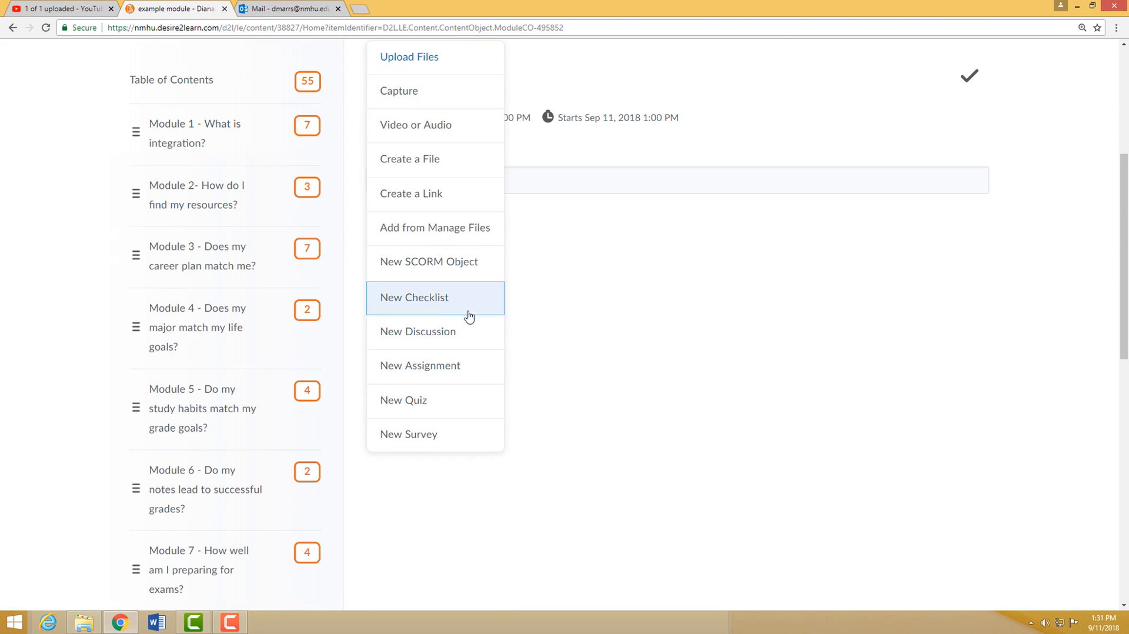
left_click(429, 366)
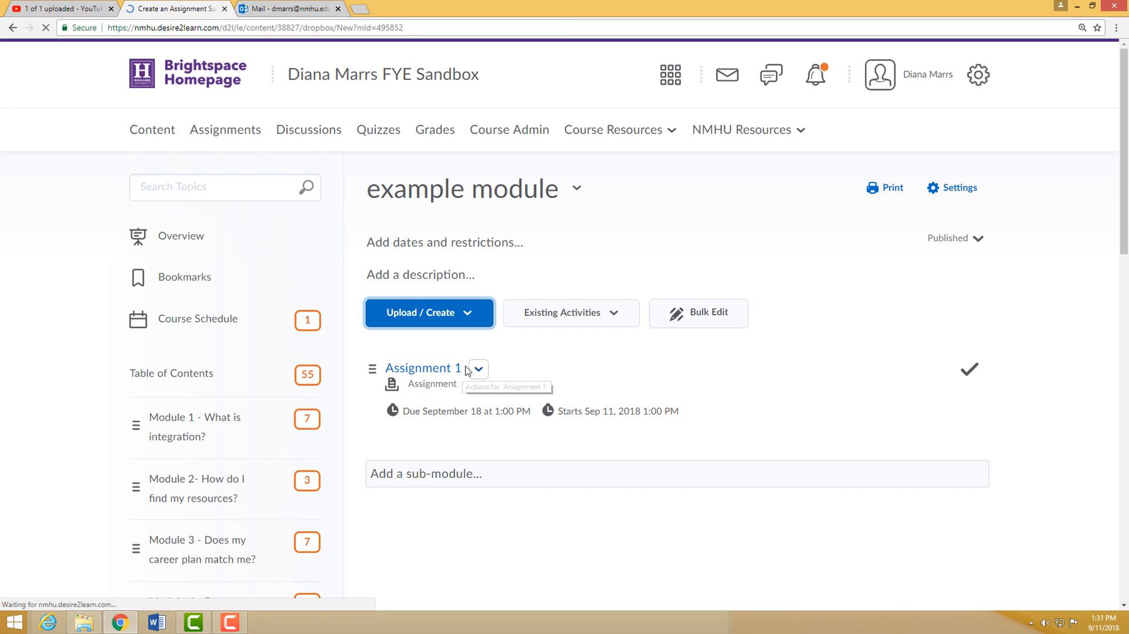
left_click(205, 217)
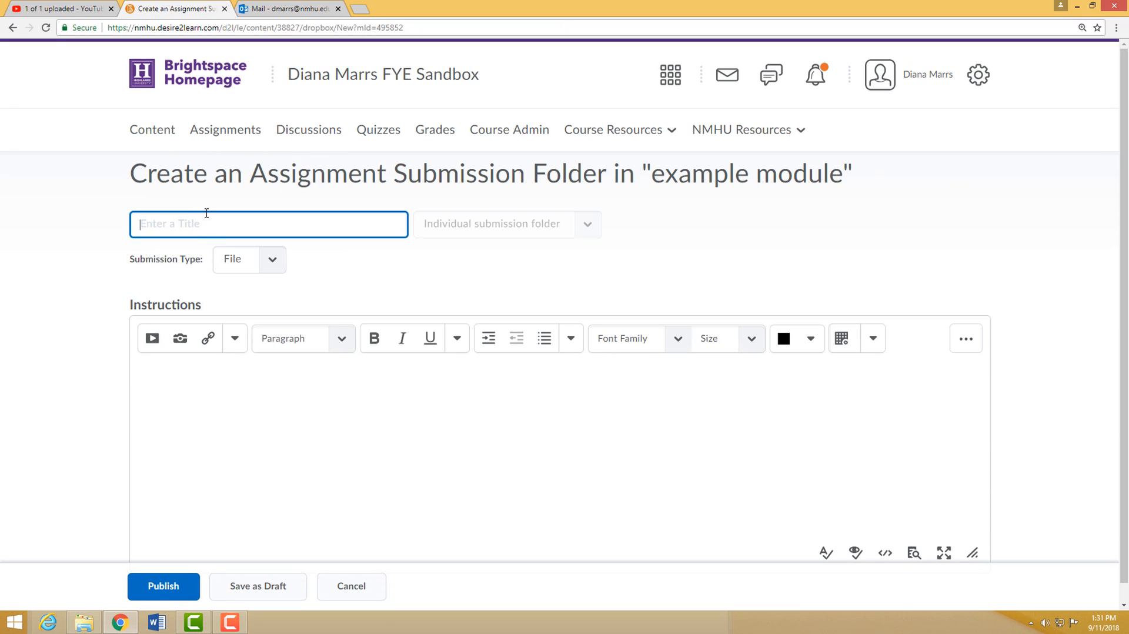
type("Assignment 3")
scroll(388, 451, "down", 1)
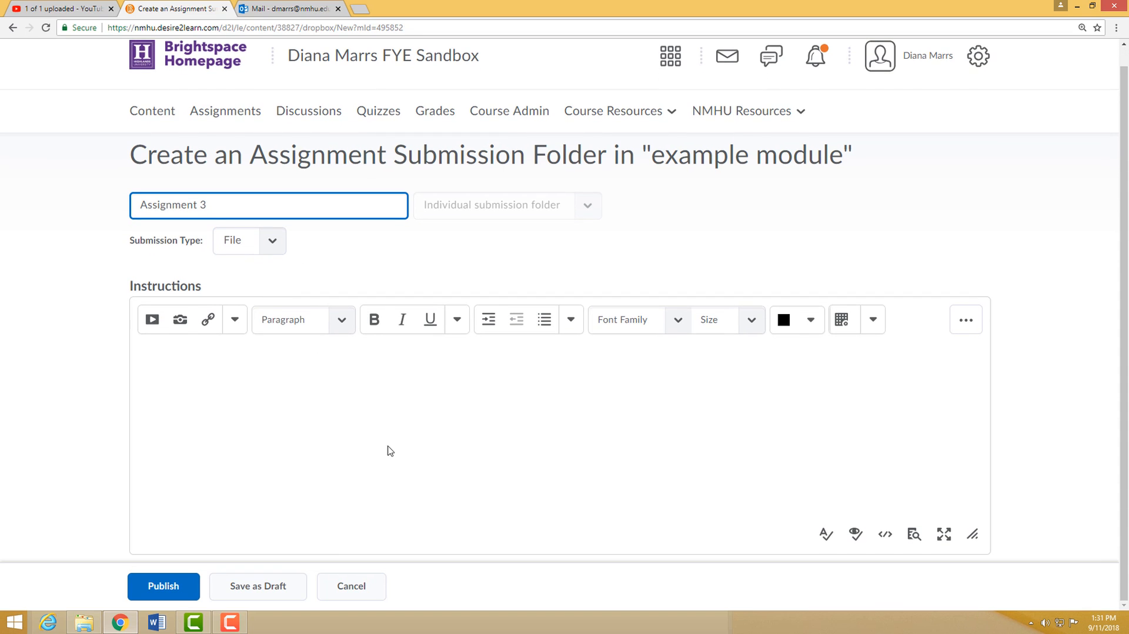
left_click(166, 588)
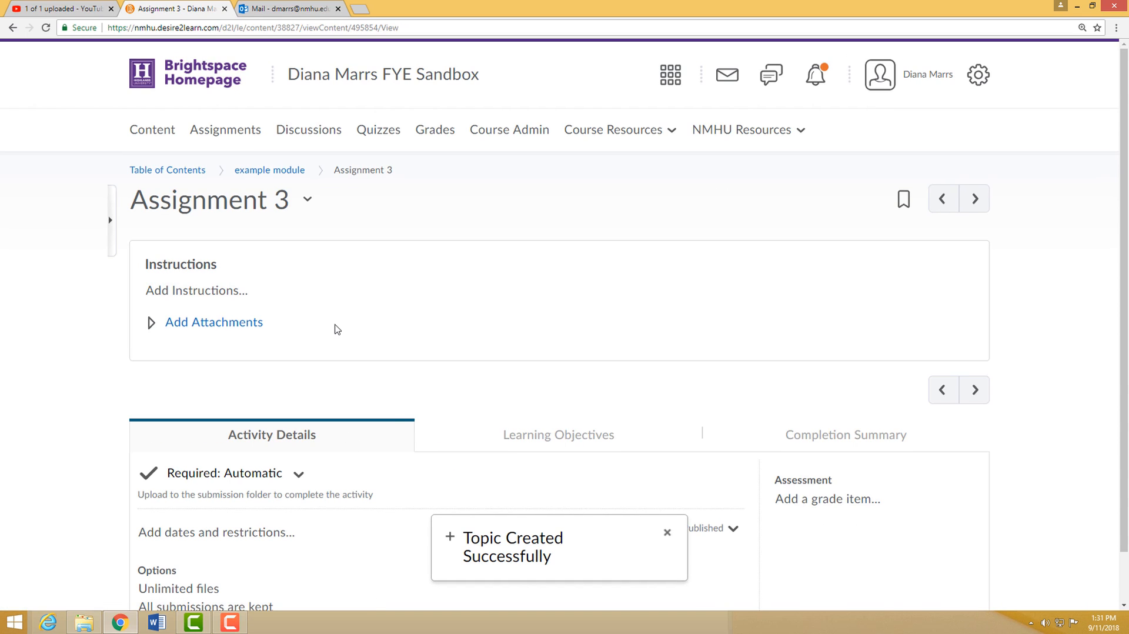
- Add an assessment worth 10 points to Assignment 3
scroll(338, 325, "down", 1)
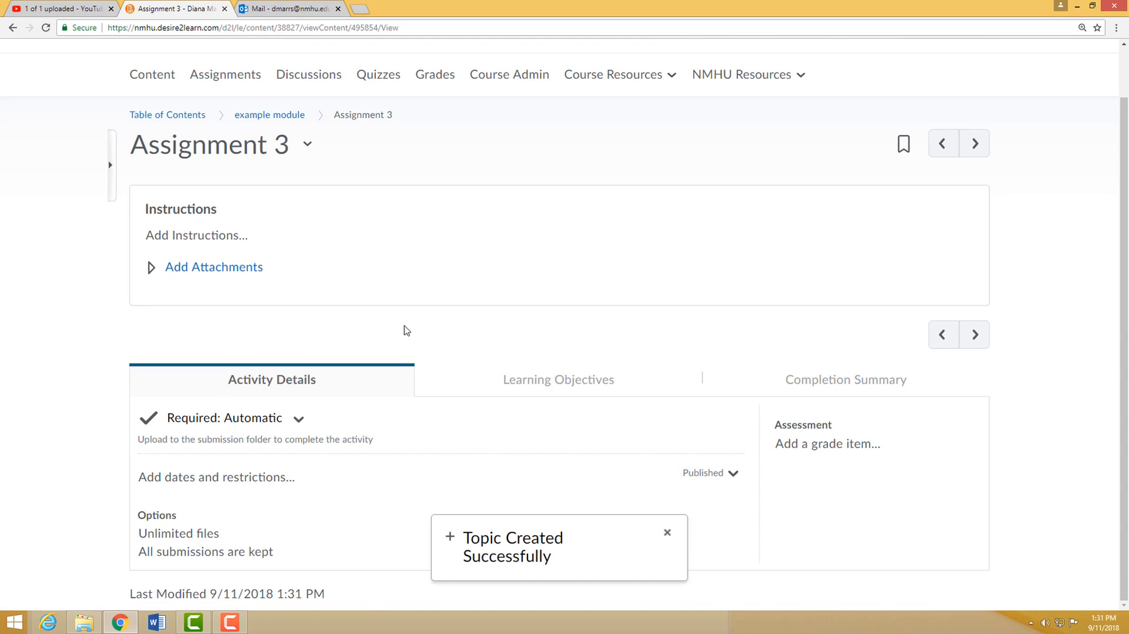
left_click(841, 447)
scroll(853, 455, "down", 1)
left_click(816, 447)
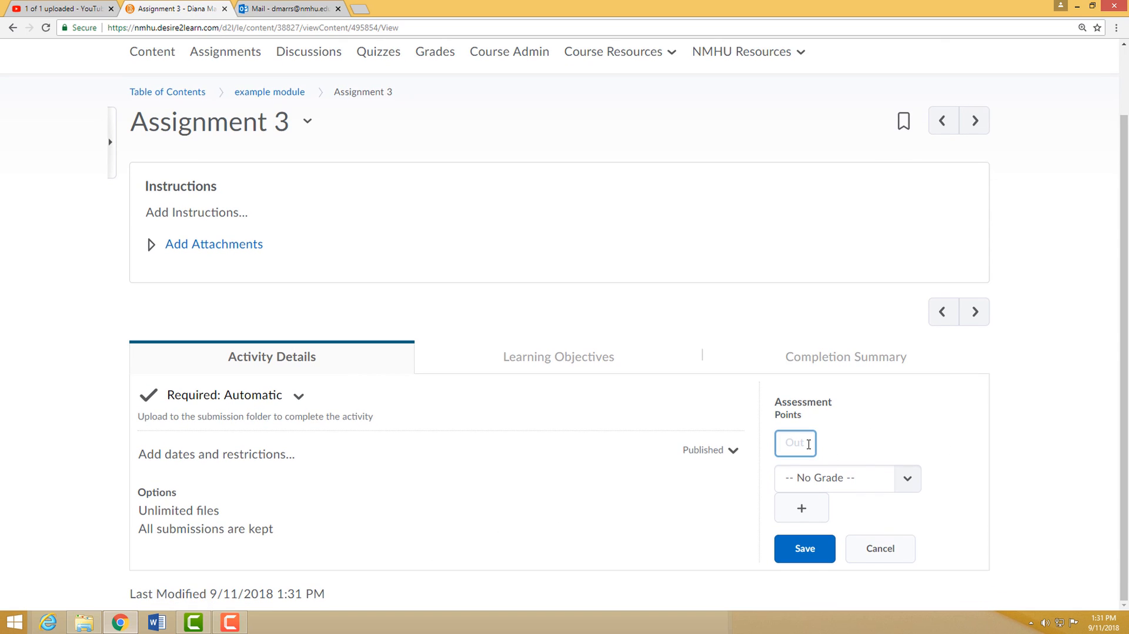
type("10")
left_click(932, 451)
- Start a new grade item from the assessment, named Assignment 3, in the Assignments (40% of final grade) category
left_click(813, 521)
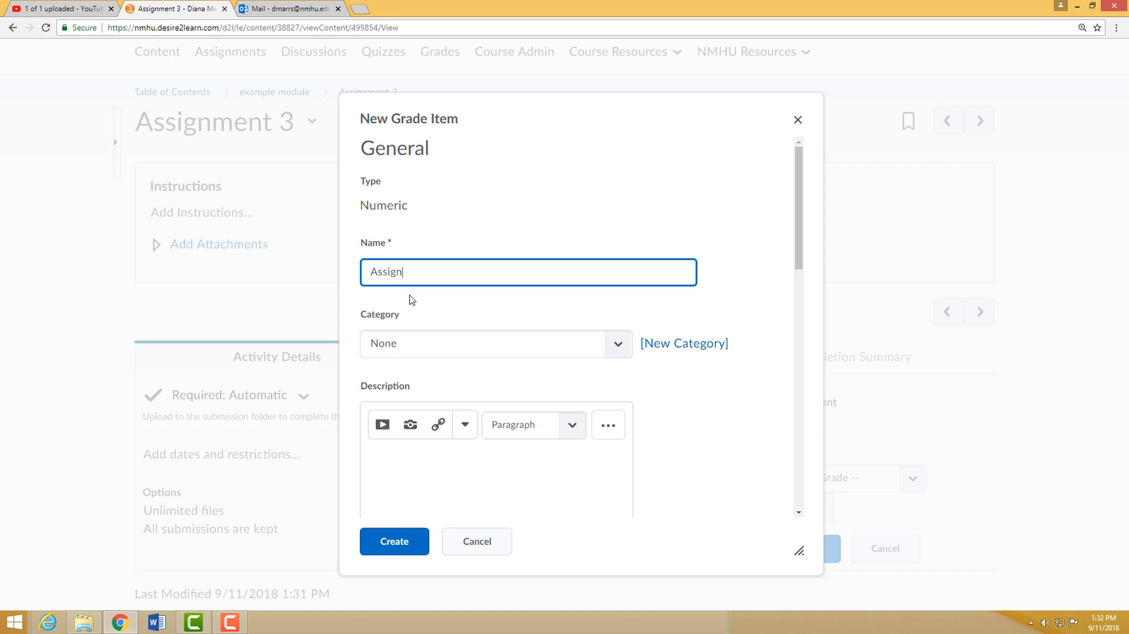
type("Assignment 3")
left_click(618, 347)
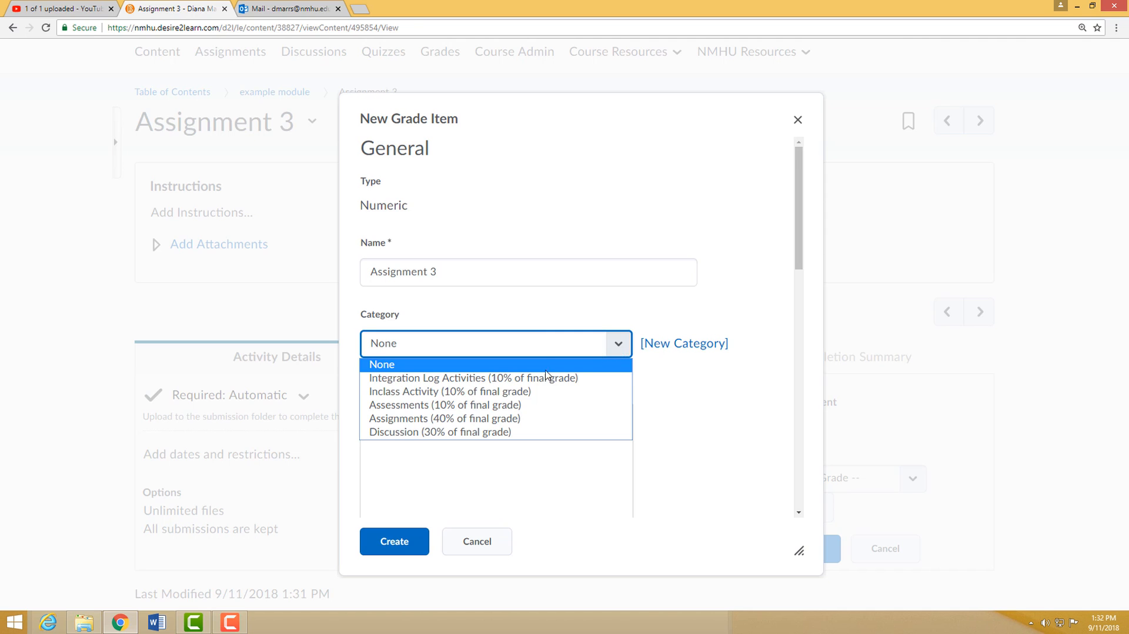
left_click(552, 418)
scroll(609, 370, "down", 2)
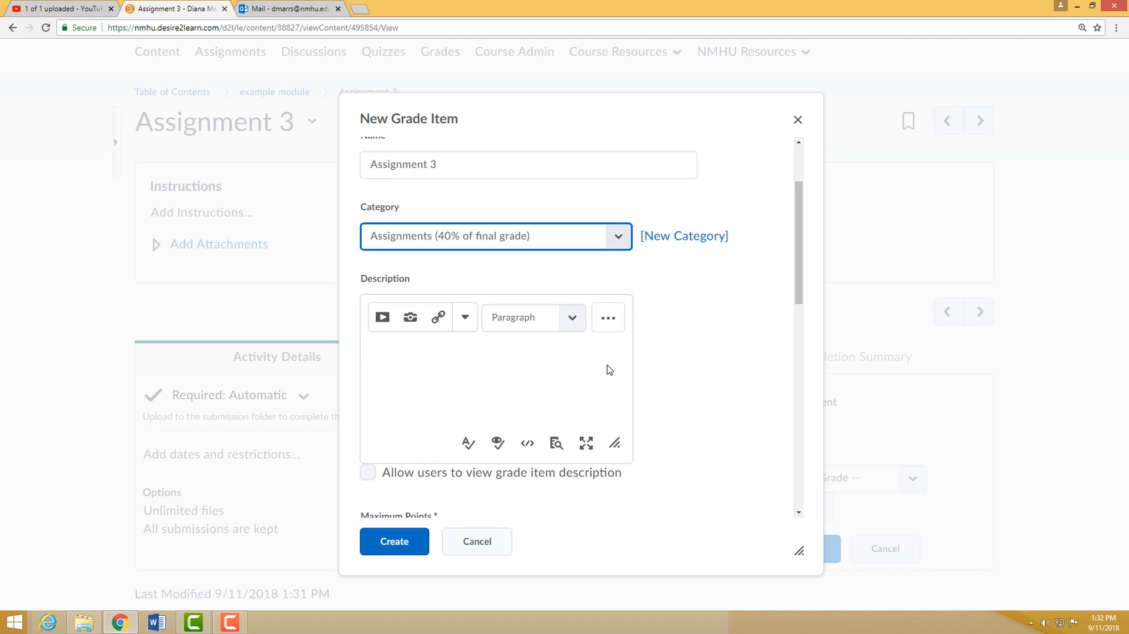
- Give the new grade item a weight of 40 with the default percentage scheme, create it, and save Assignment 3's assessment
scroll(663, 373, "down", 5)
left_click(427, 244)
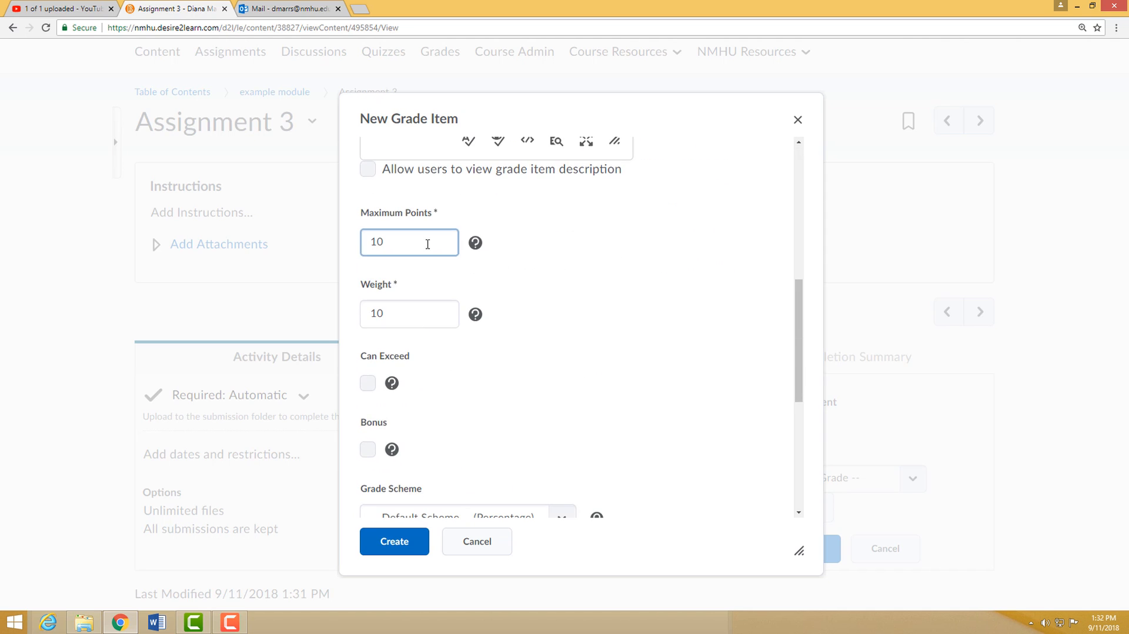
left_click(403, 315)
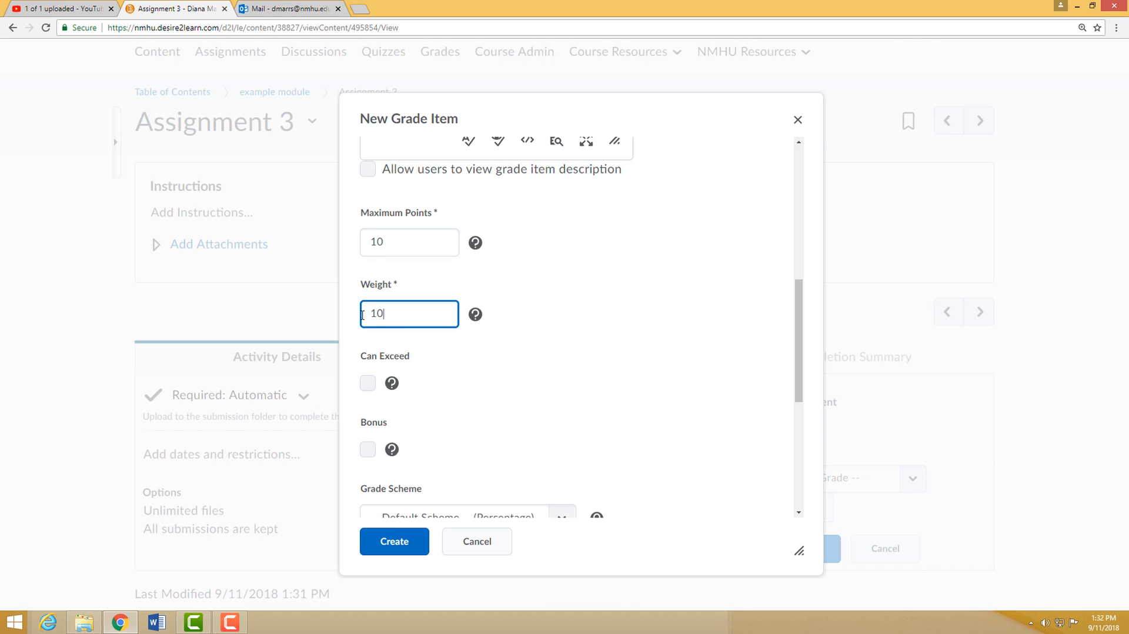
double_click(383, 314)
type("40")
scroll(578, 355, "down", 3)
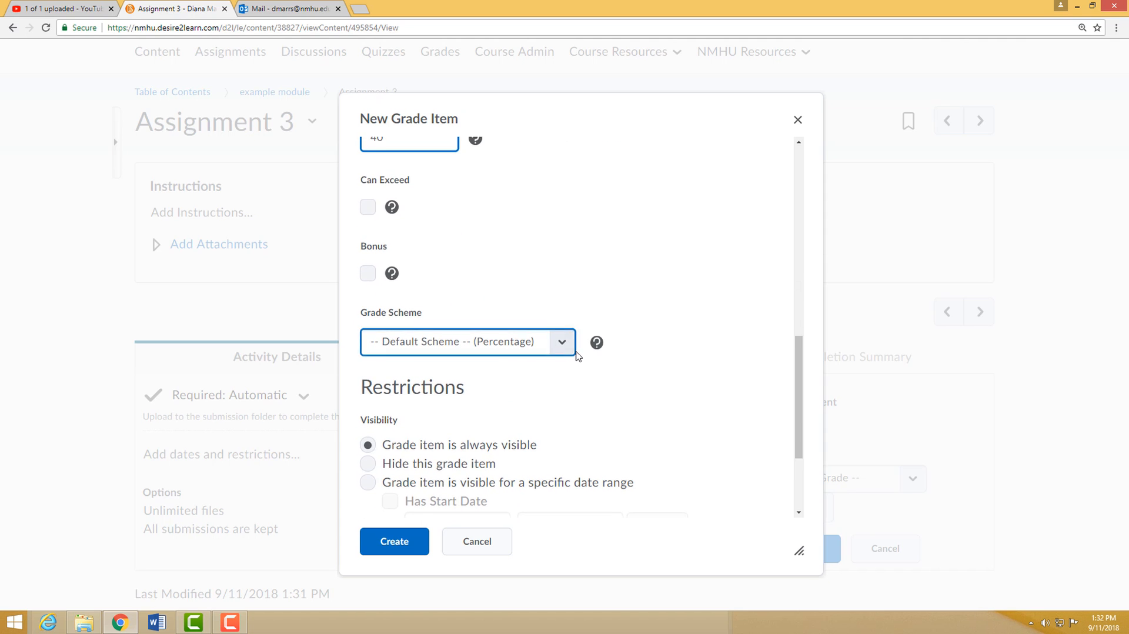
scroll(632, 359, "down", 2)
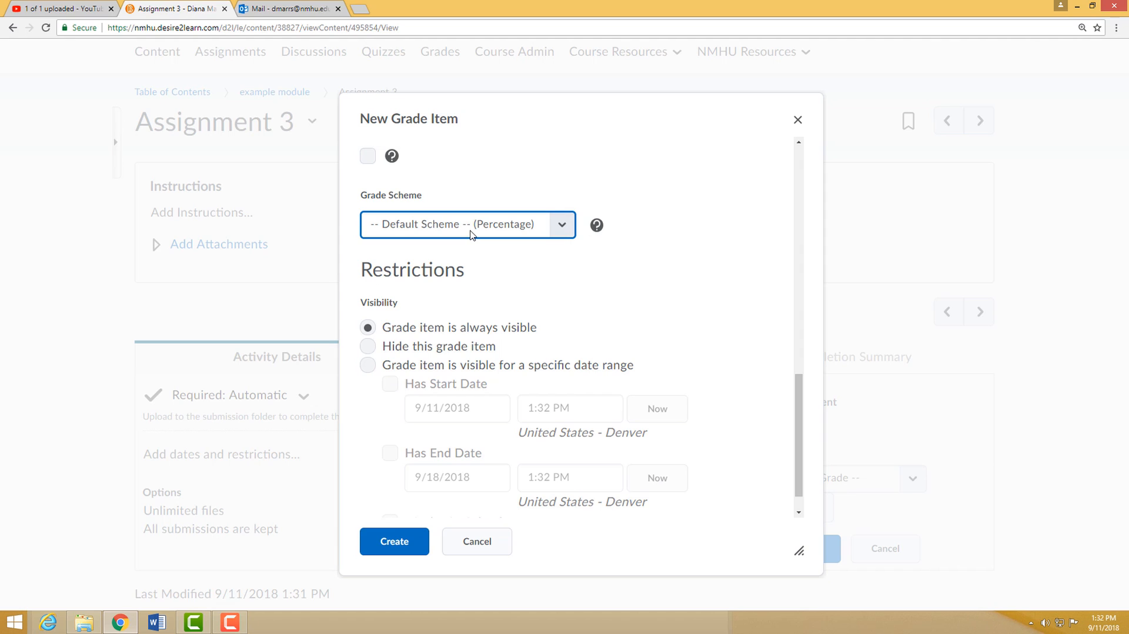
left_click(562, 231)
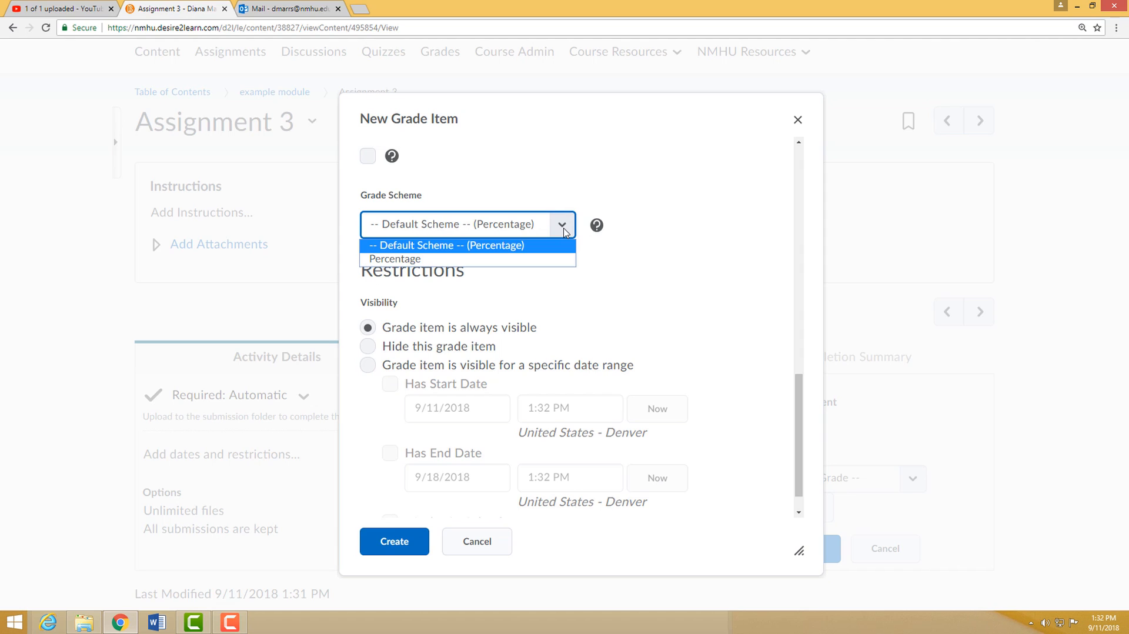
left_click(563, 231)
scroll(649, 274, "down", 1)
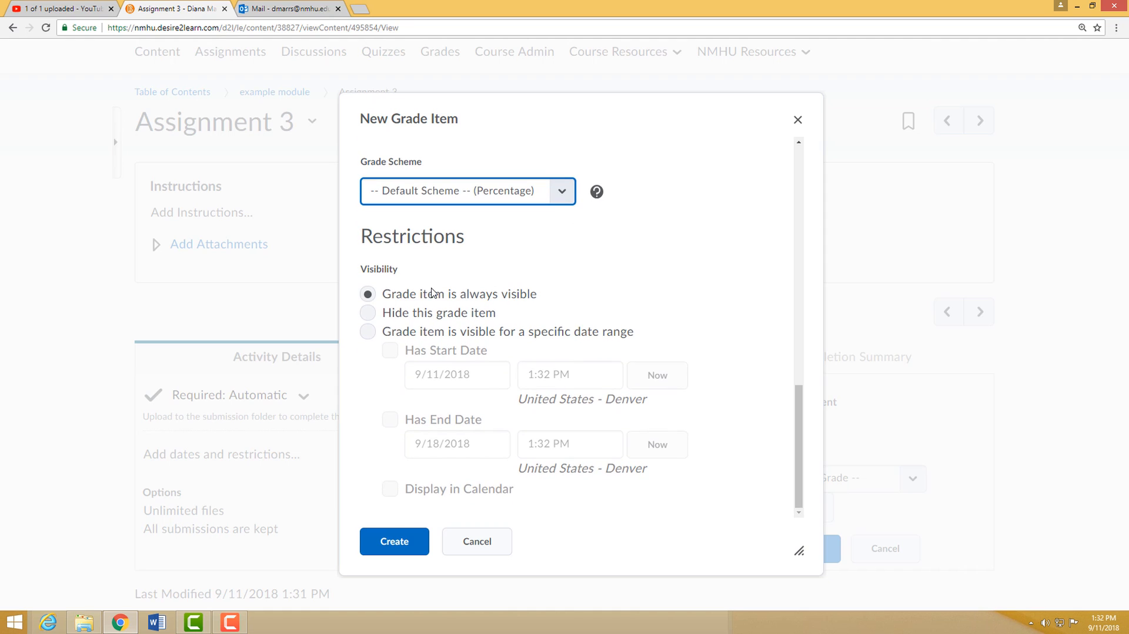
left_click(391, 544)
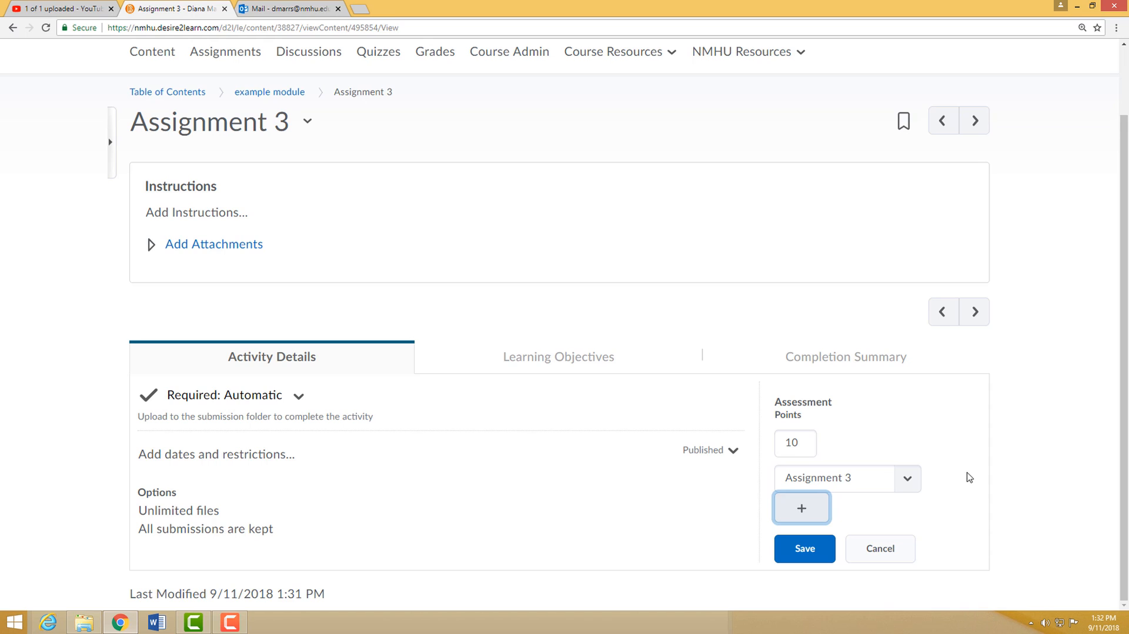
left_click(810, 558)
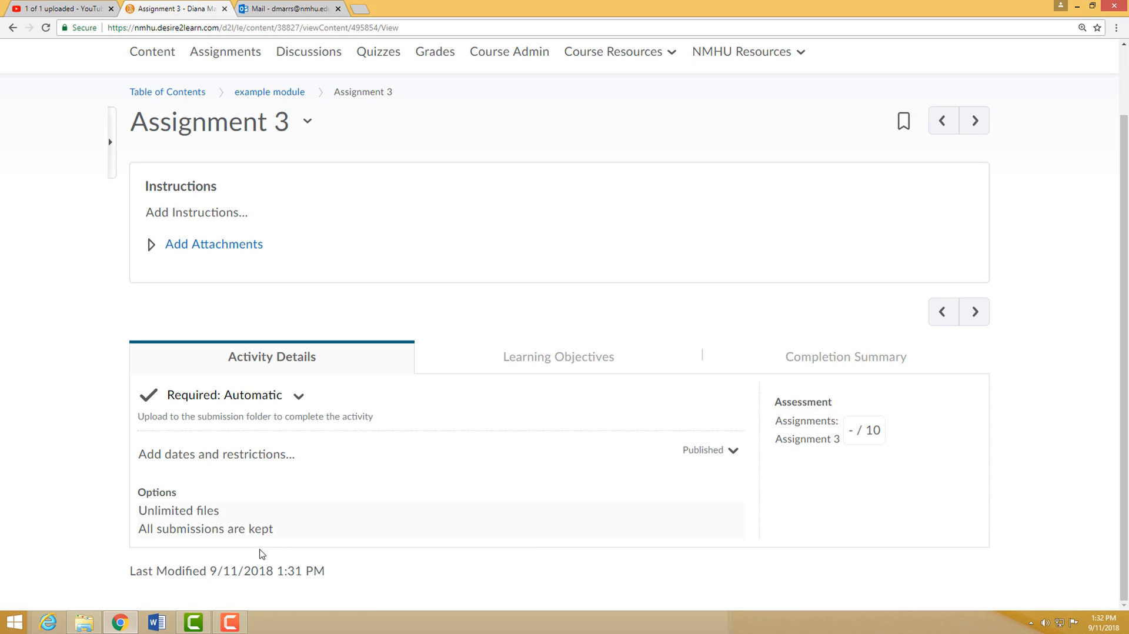
- Open the course's grades list and examine the associations, maximum points and weights of the items in the Assignments category
scroll(492, 344, "up", 1)
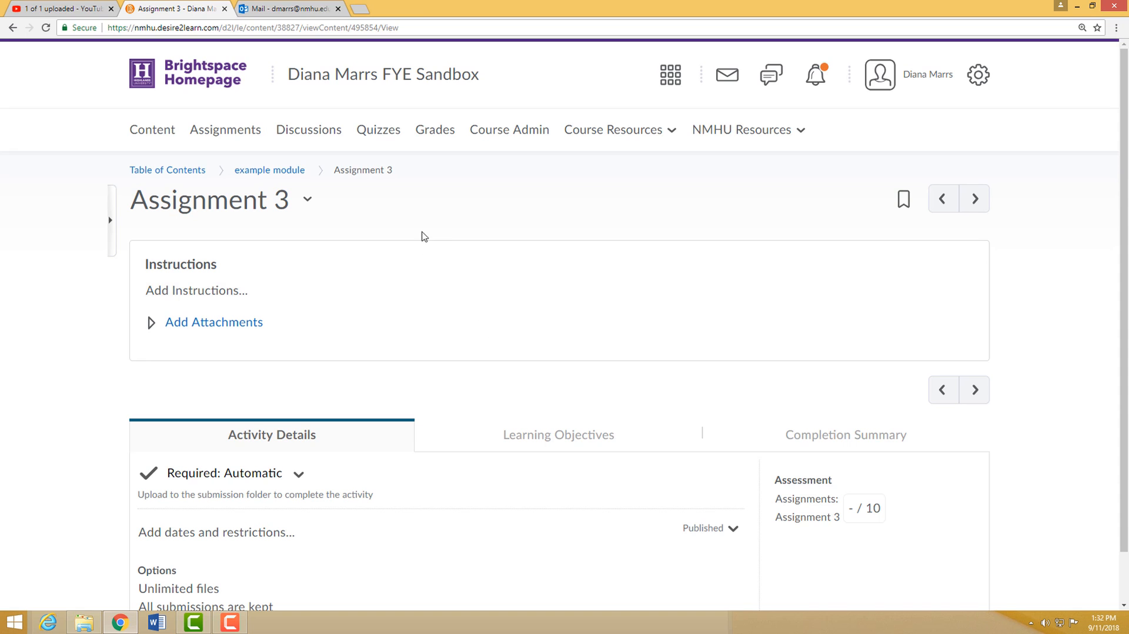
left_click(442, 131)
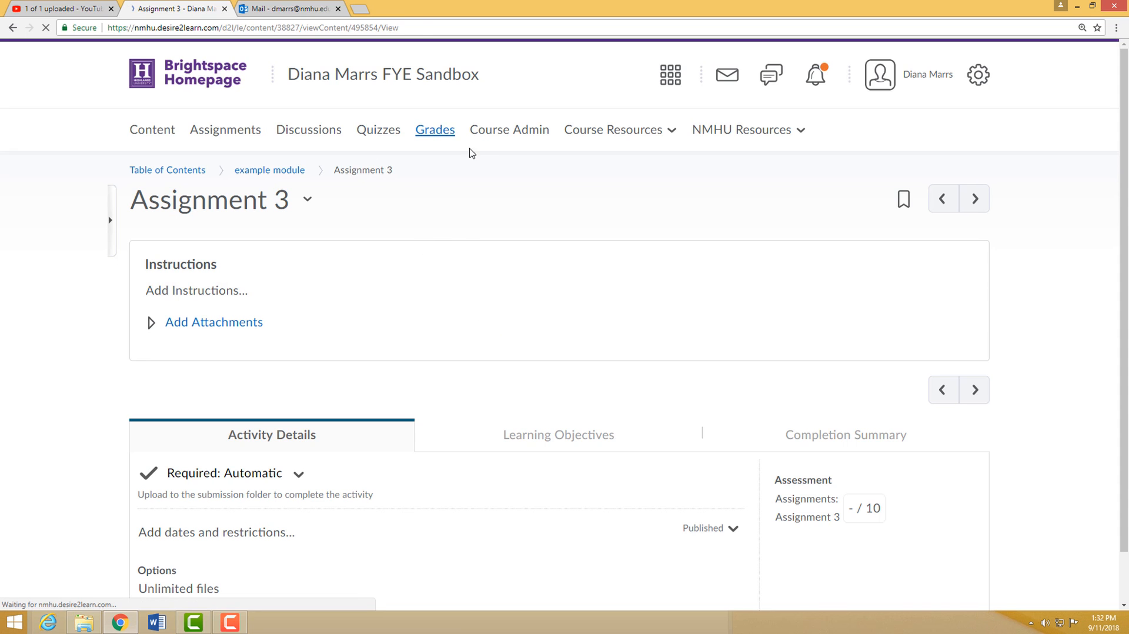
scroll(441, 340, "down", 15)
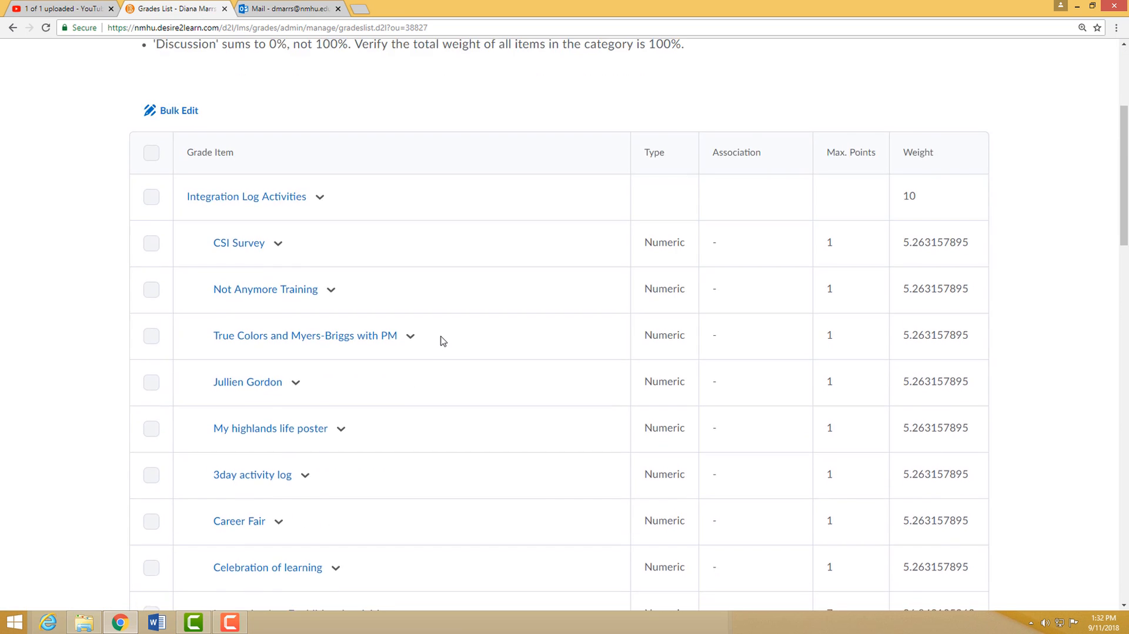
scroll(442, 341, "down", 12)
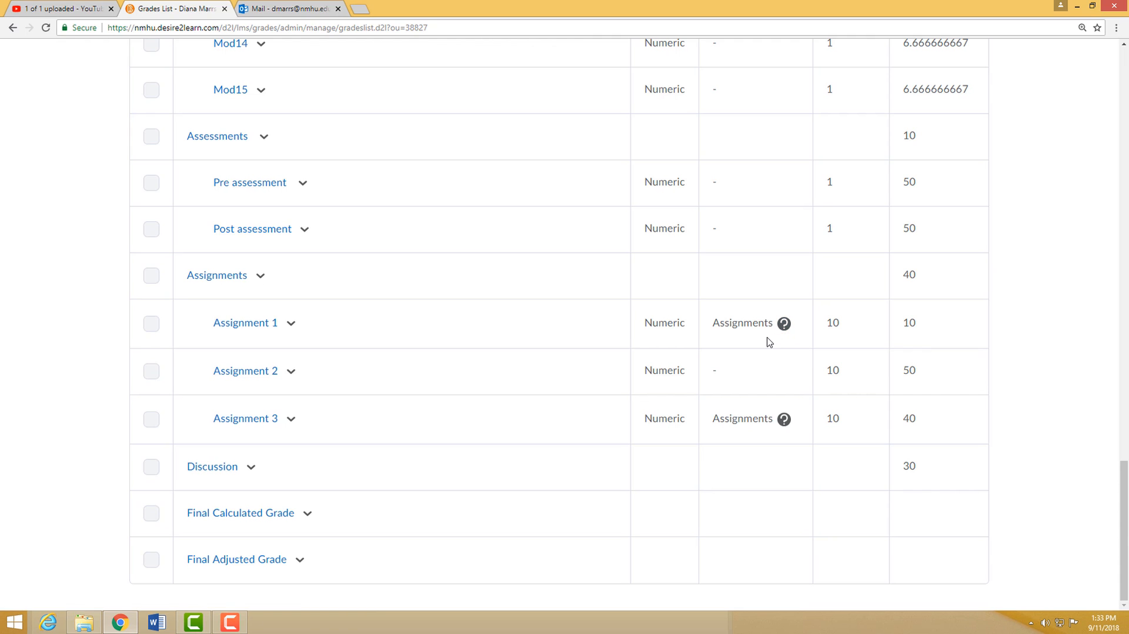
scroll(774, 329, "up", 20)
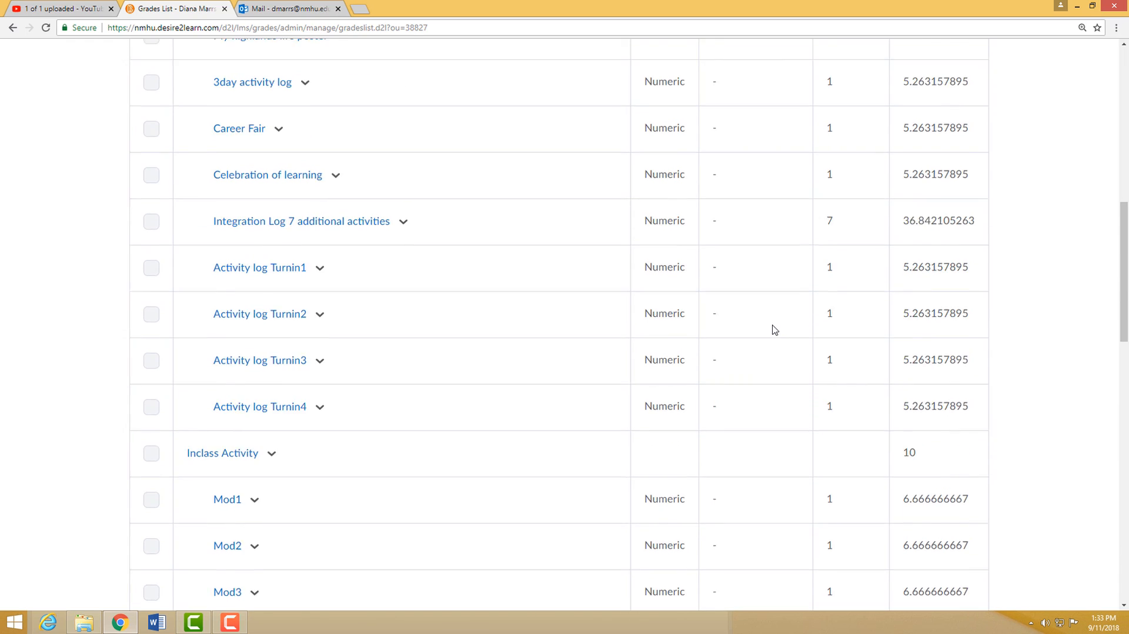
scroll(775, 329, "up", 4)
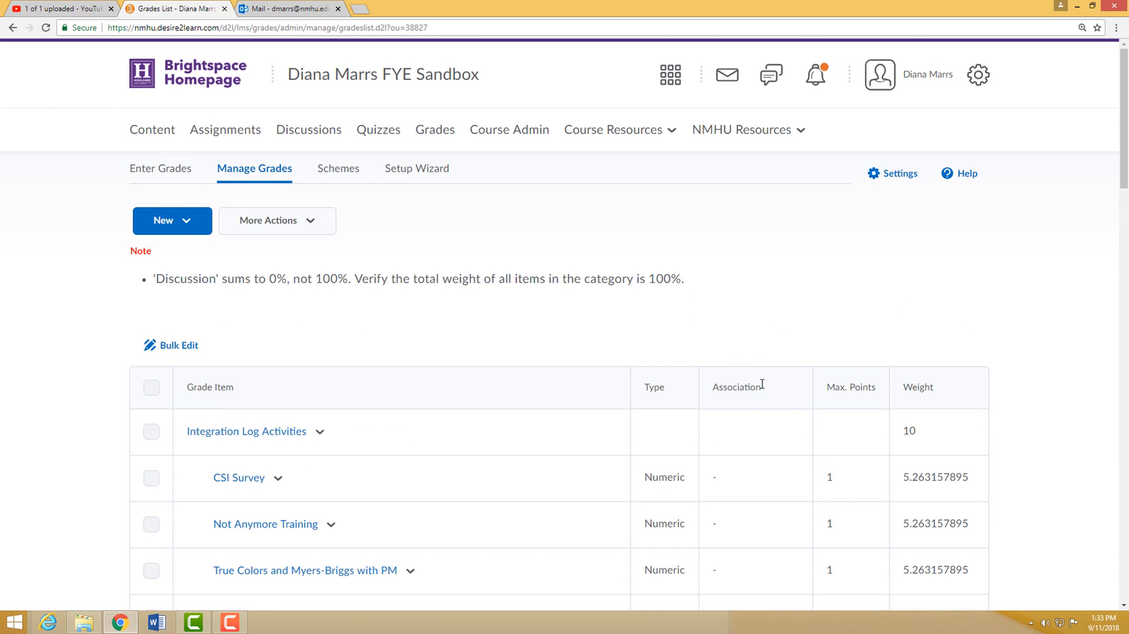
scroll(762, 384, "down", 20)
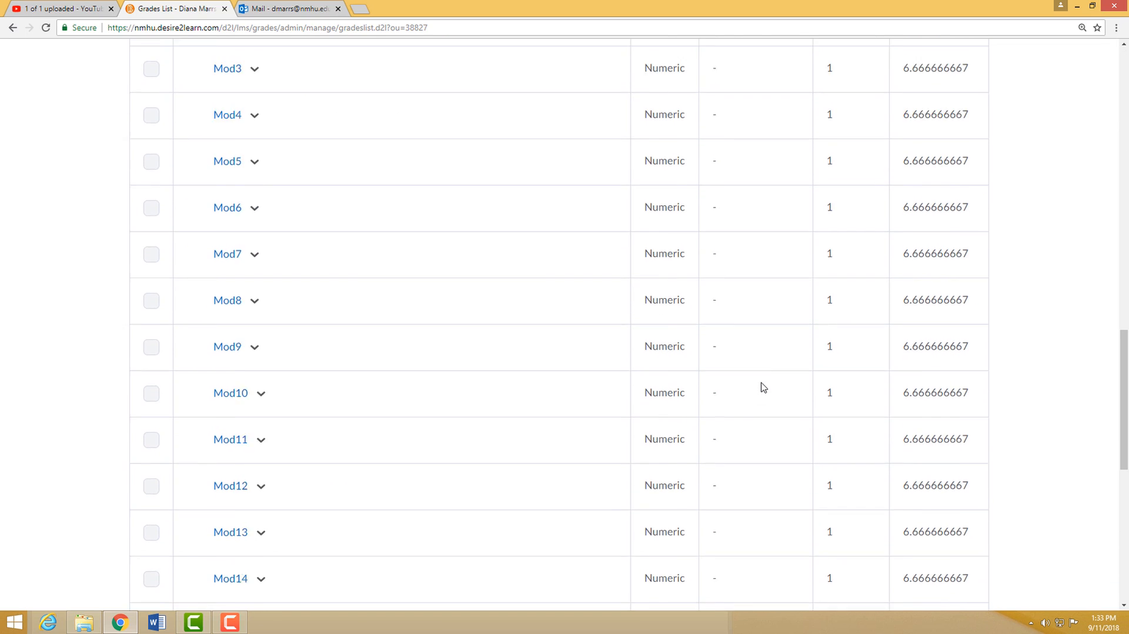
scroll(763, 387, "down", 8)
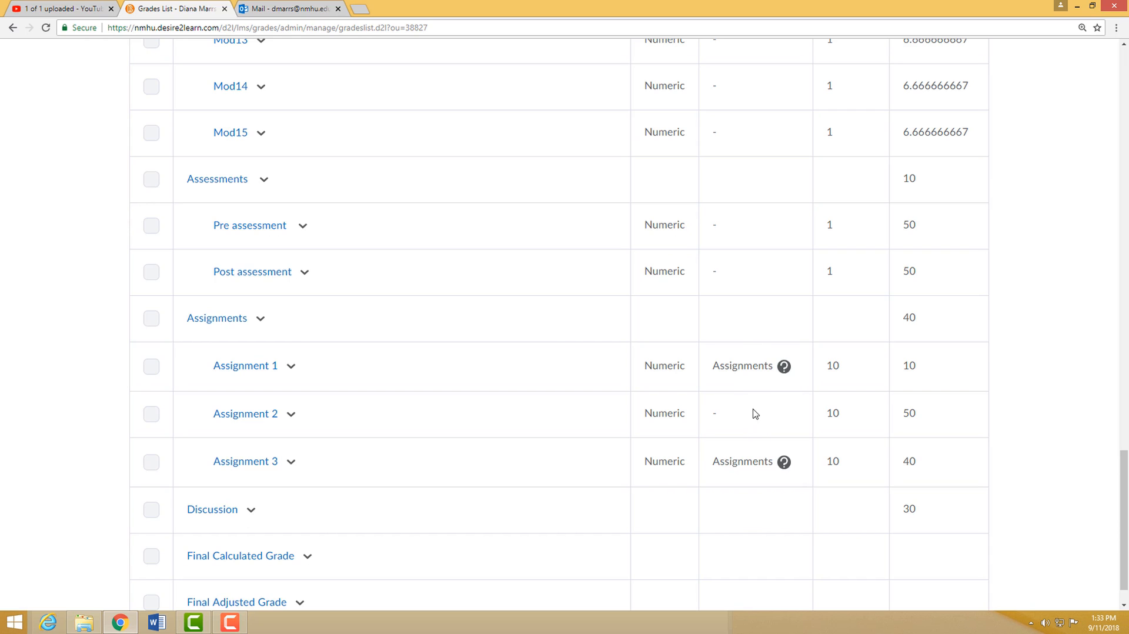
scroll(390, 396, "up", 9)
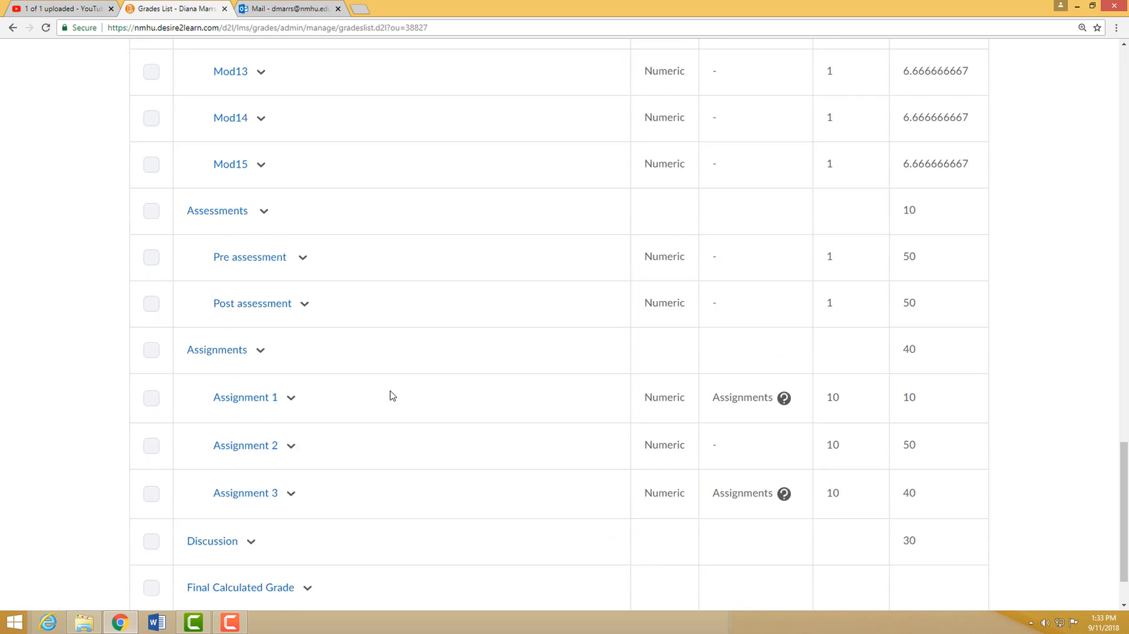
scroll(393, 396, "up", 15)
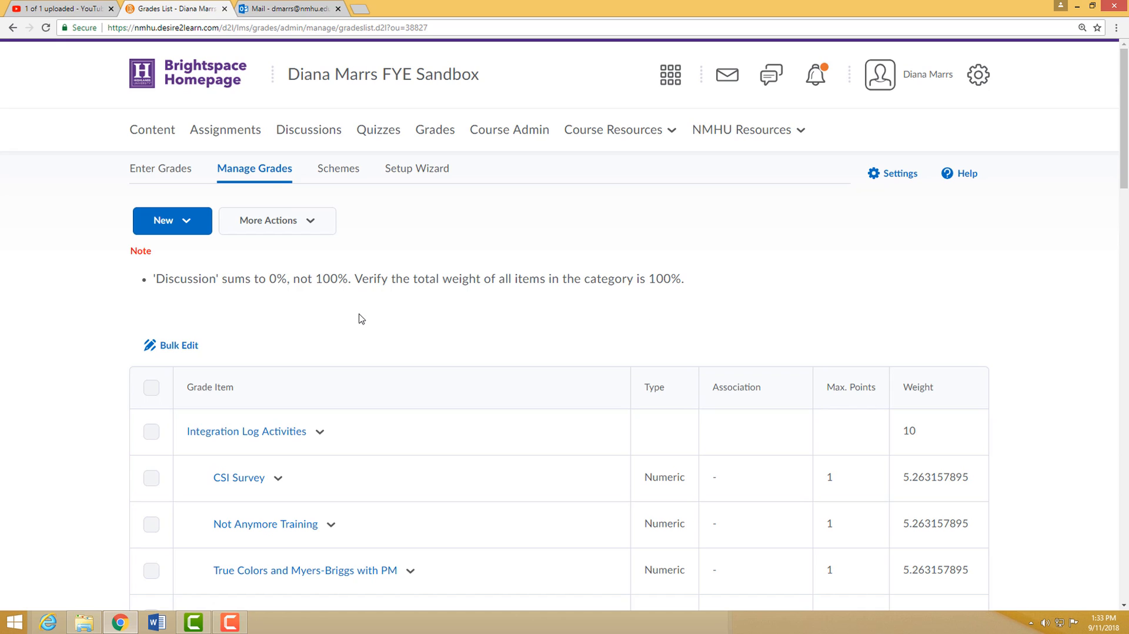
- Create a discussion forum titled introd together with a new topic of the same title, and save it
left_click(315, 133)
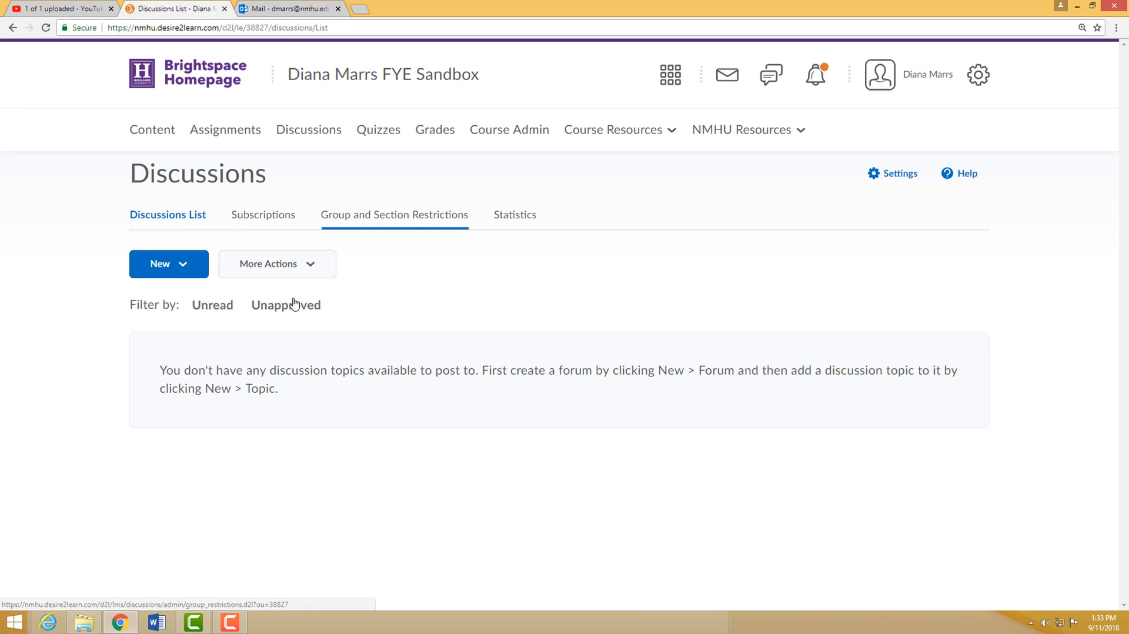
left_click(179, 277)
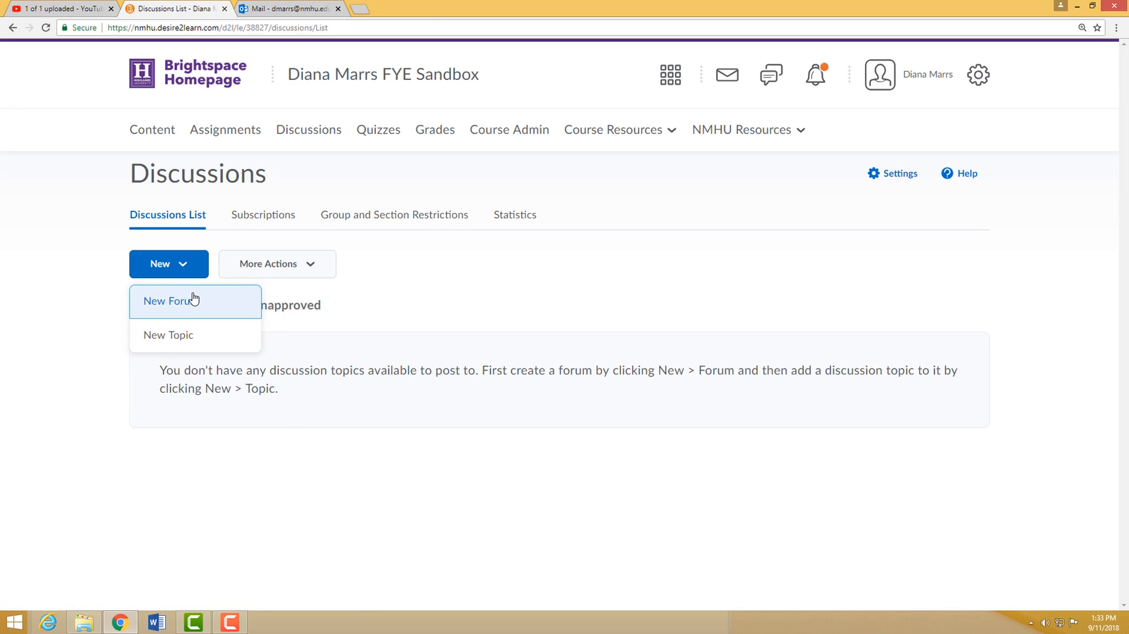
left_click(193, 300)
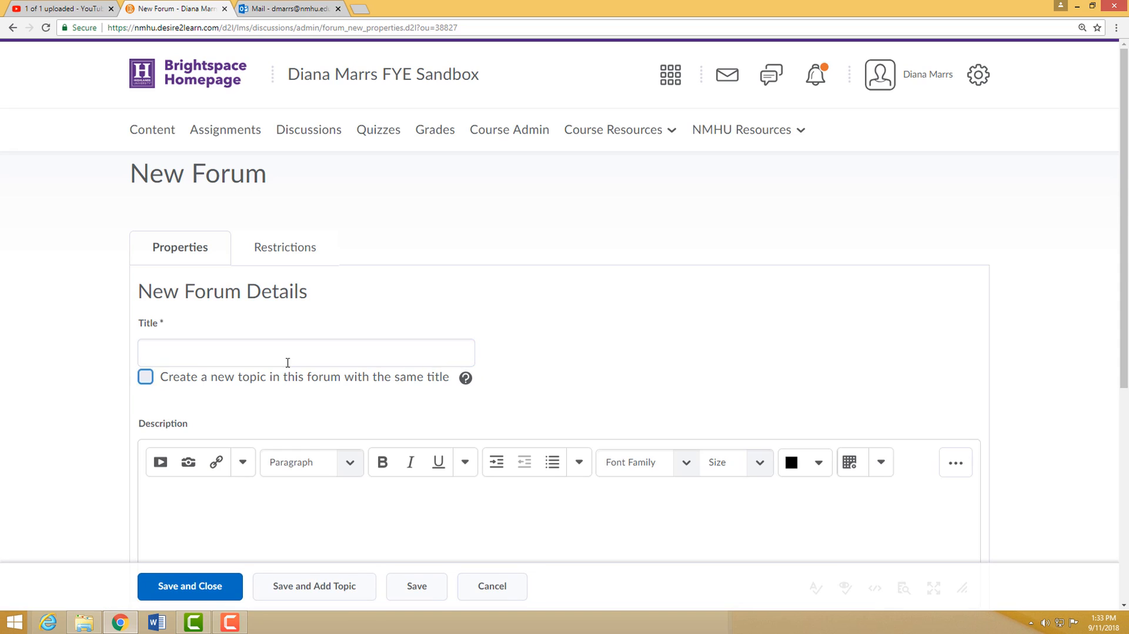
left_click(261, 344)
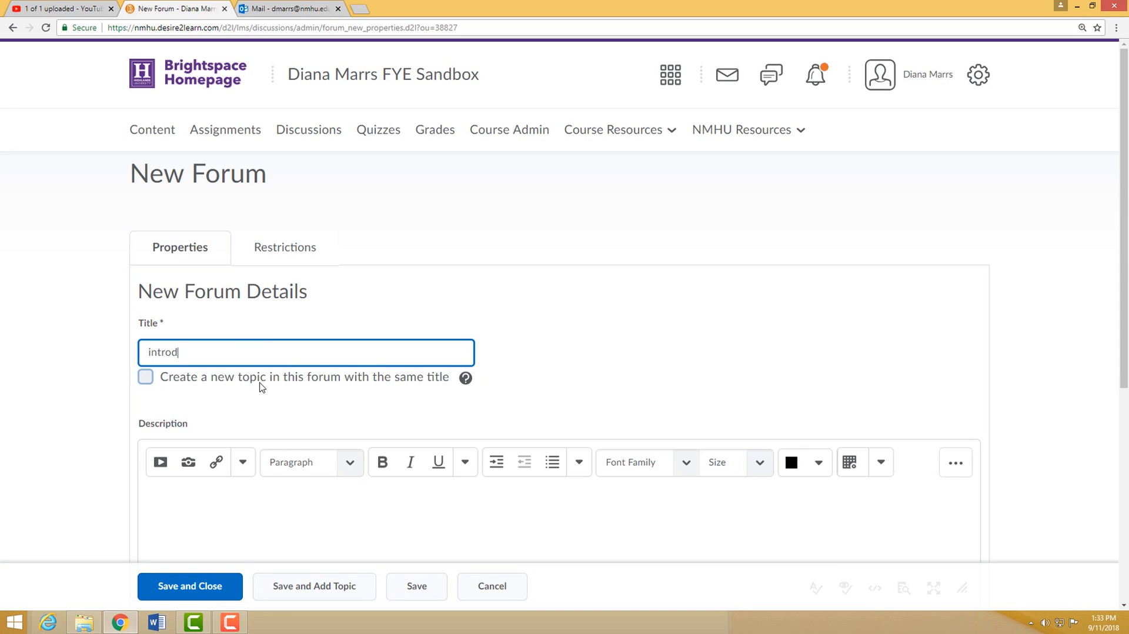
left_click(148, 379)
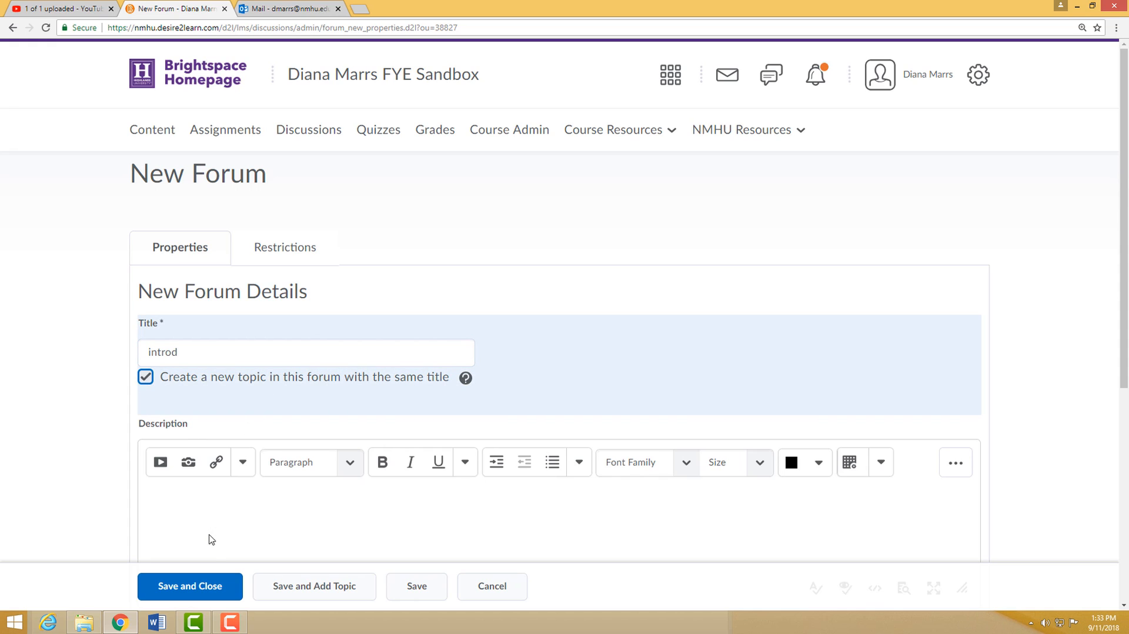
left_click(243, 586)
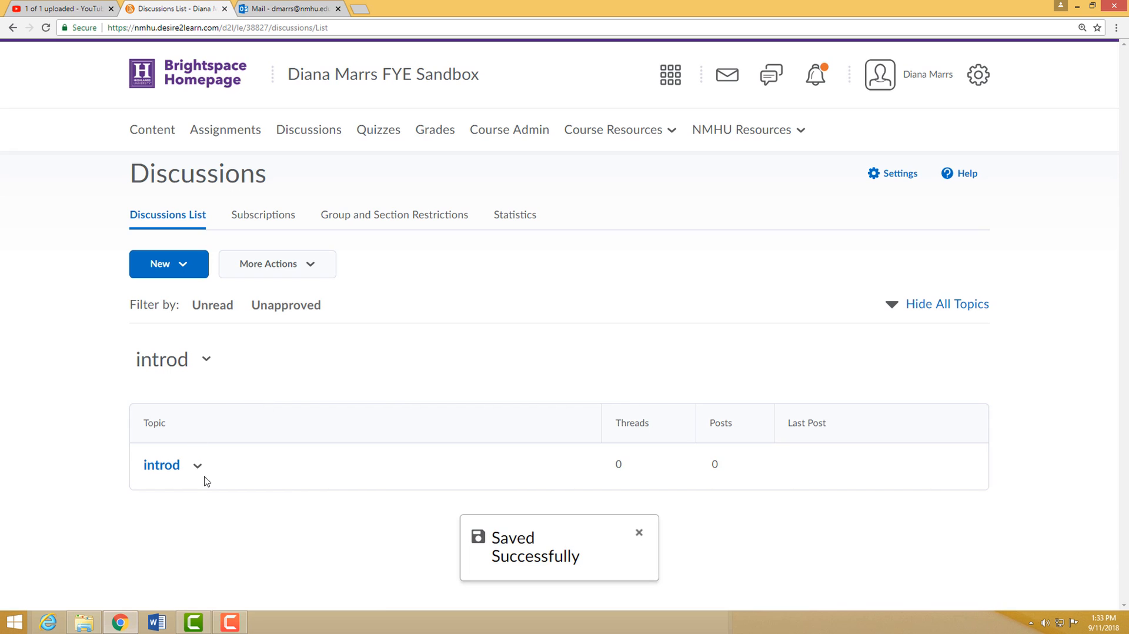
- Start a new grade item from the introd topic's assessment, named intro discussion, in the Discussion (30% of final grade) category
left_click(197, 465)
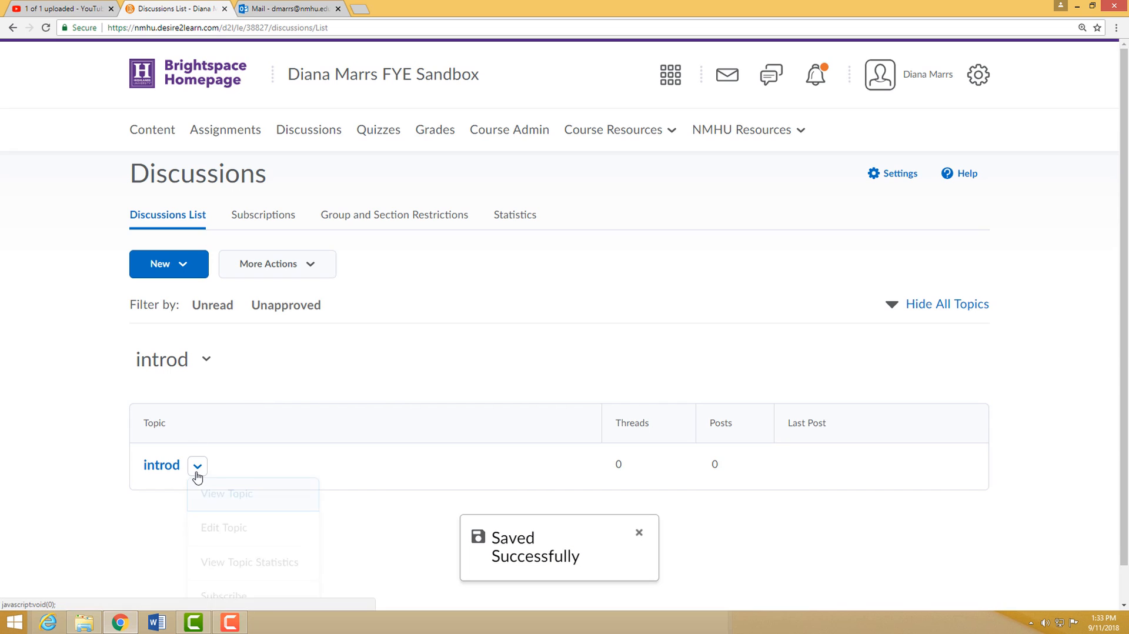
left_click(230, 534)
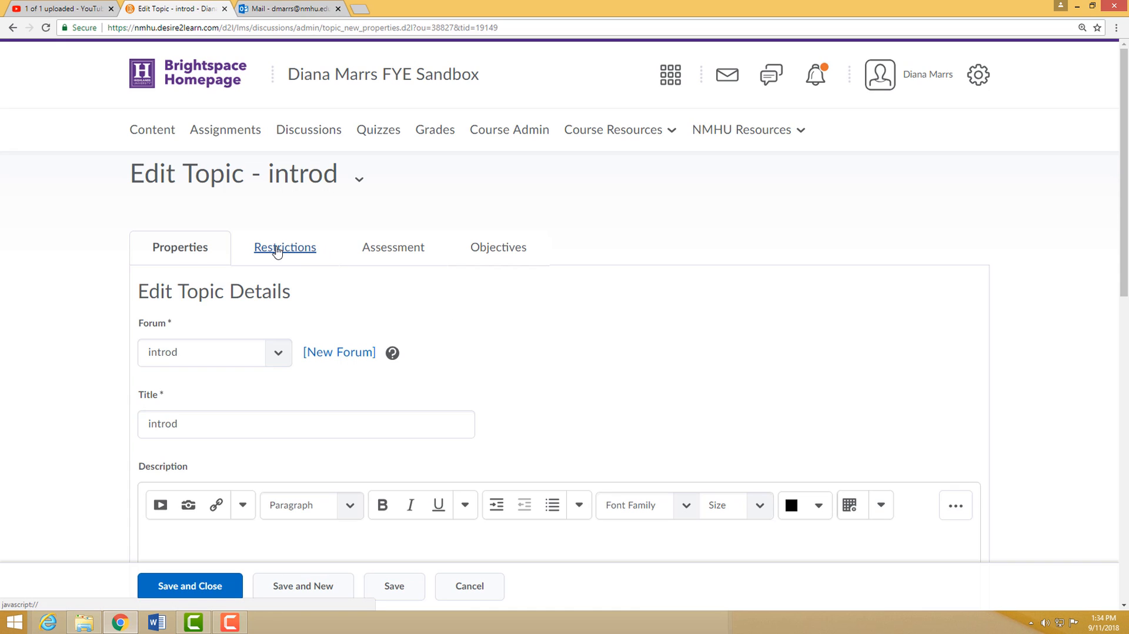
left_click(400, 252)
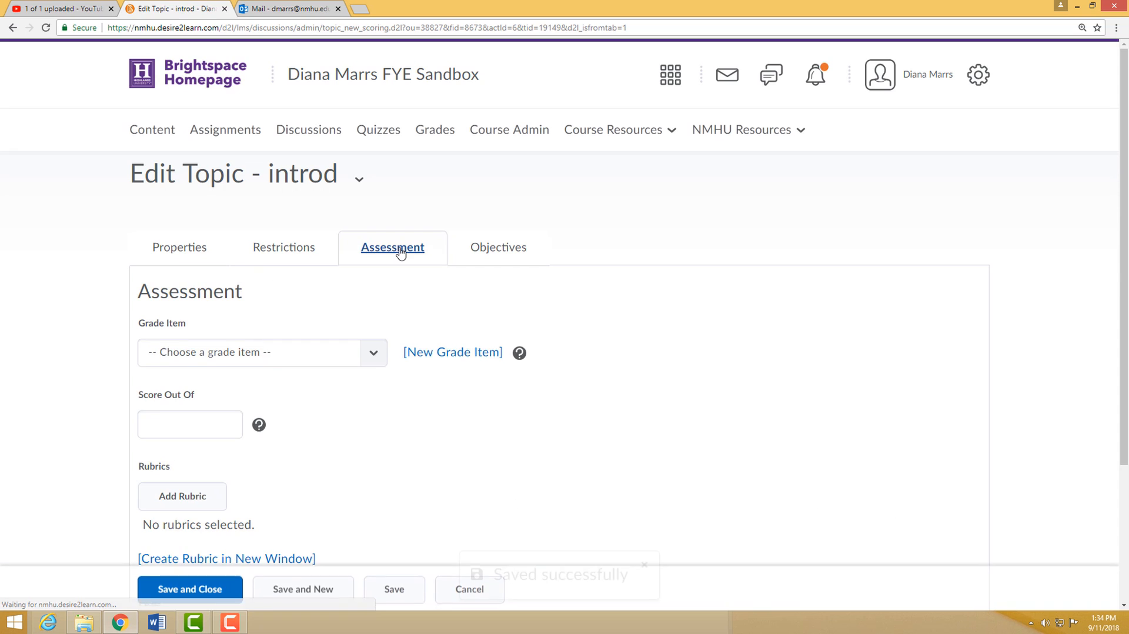
scroll(577, 367, "down", 1)
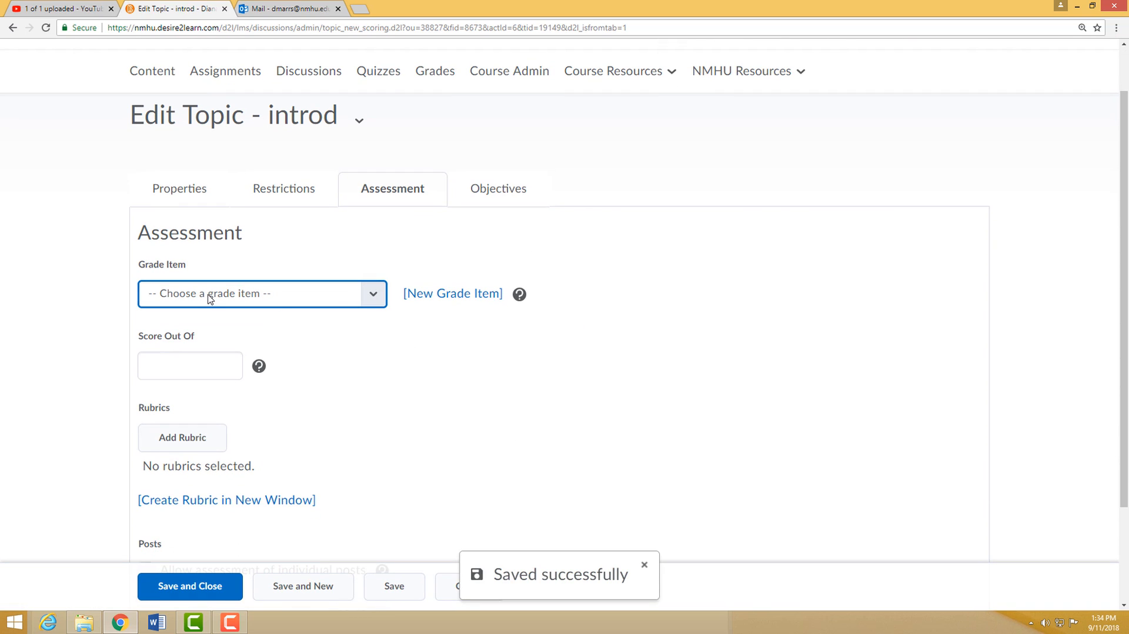
left_click(469, 296)
left_click(416, 280)
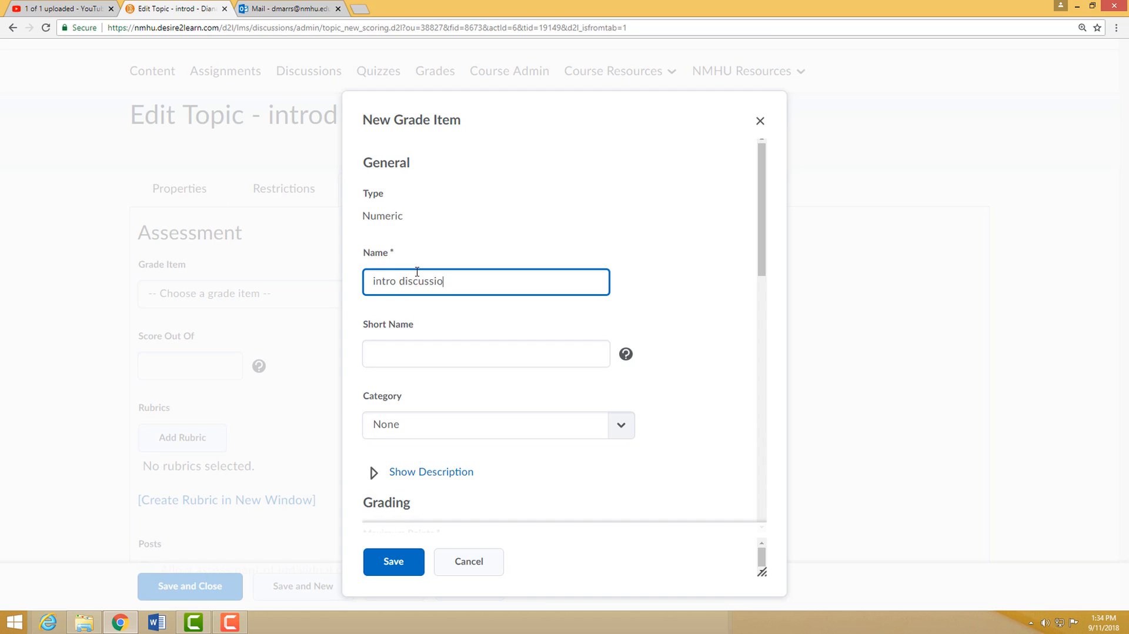
left_click(619, 426)
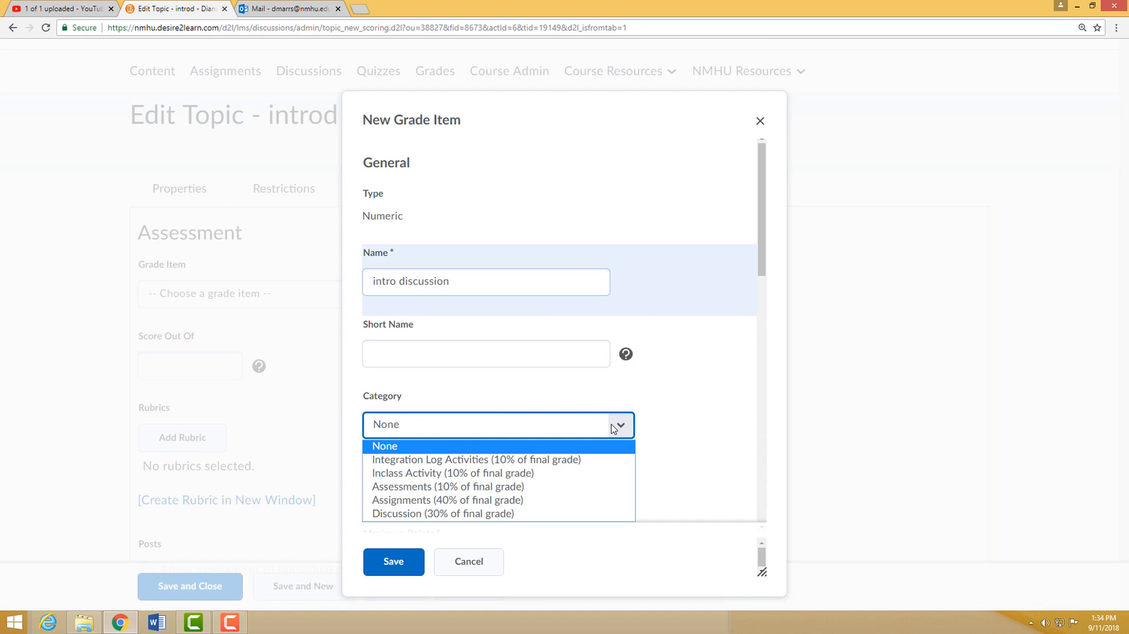
left_click(509, 513)
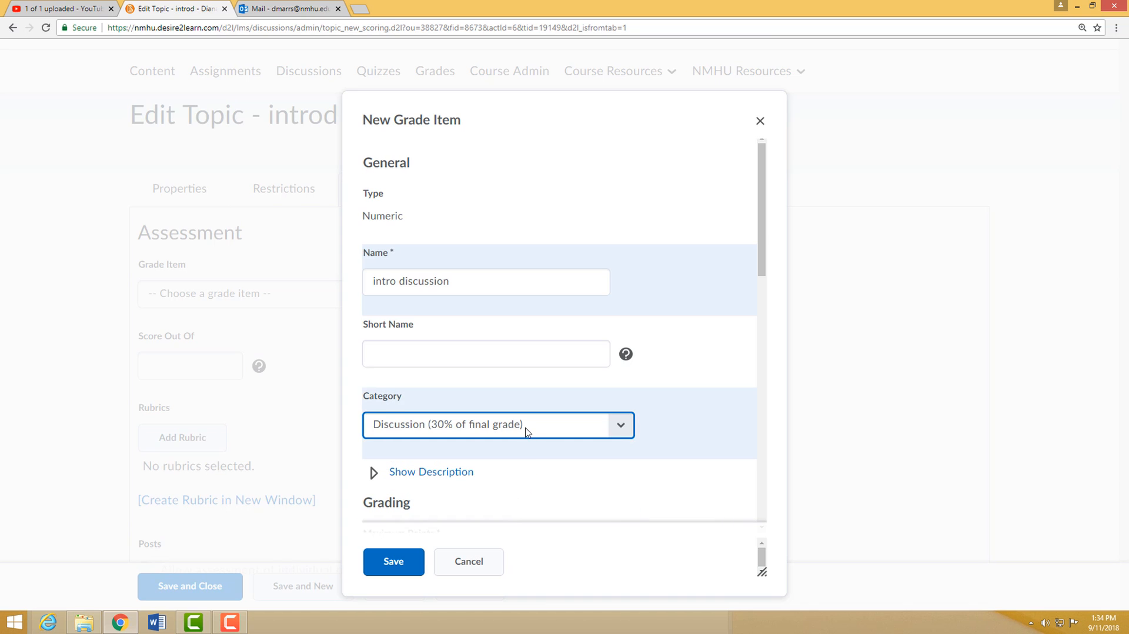
- Give the intro discussion grade item a weight of 30 and save it
scroll(524, 435, "down", 3)
left_click(383, 384)
left_click(407, 457)
left_click_drag(406, 457, 368, 456)
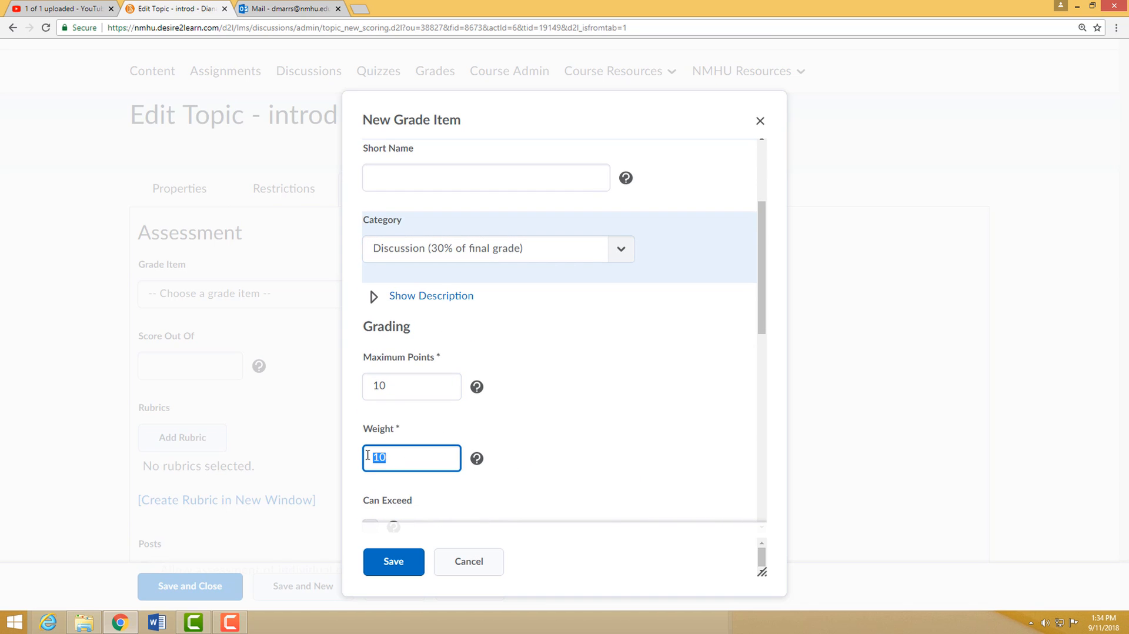
type("30")
scroll(526, 458, "down", 4)
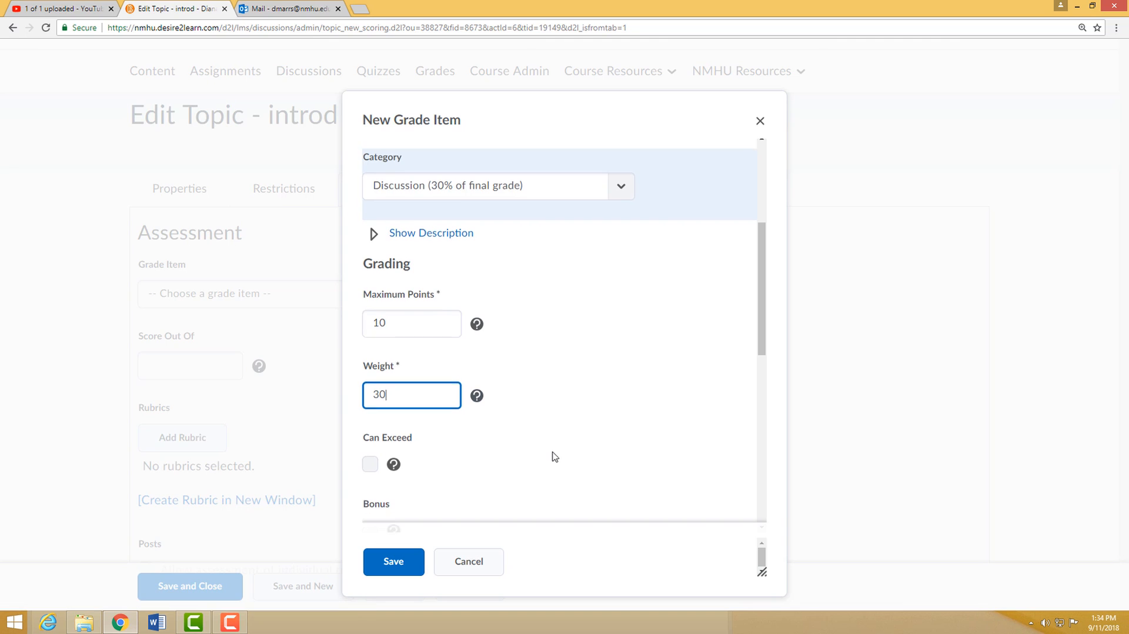
left_click(393, 558)
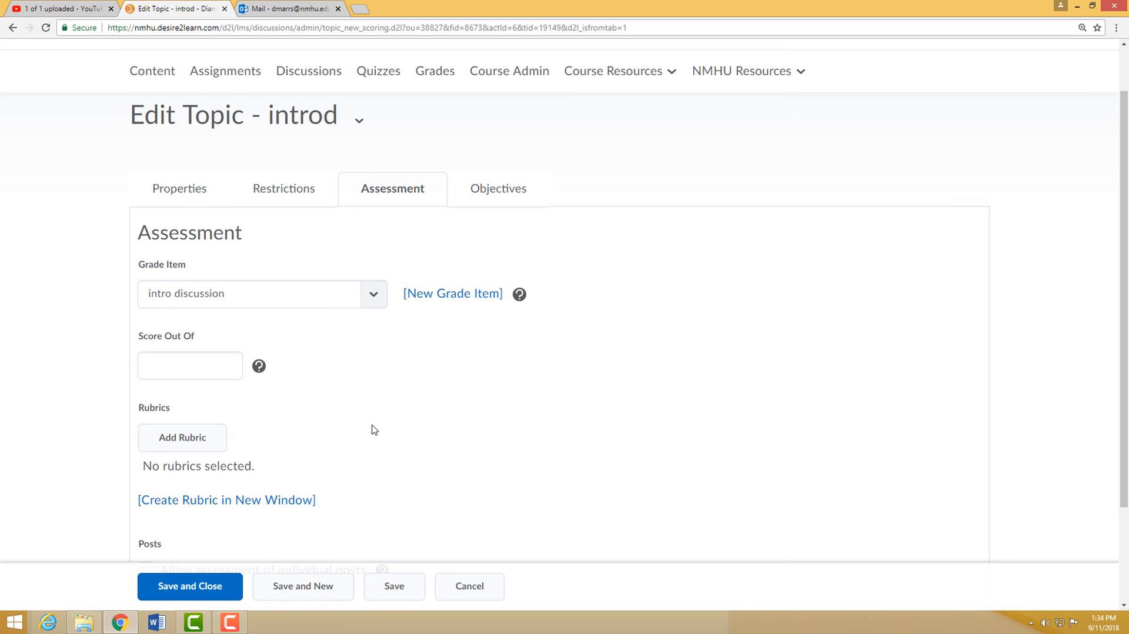
- Set the introd topic's assessment score out of 10, leave assessment of individual posts off, and save the topic
left_click(173, 367)
type("10")
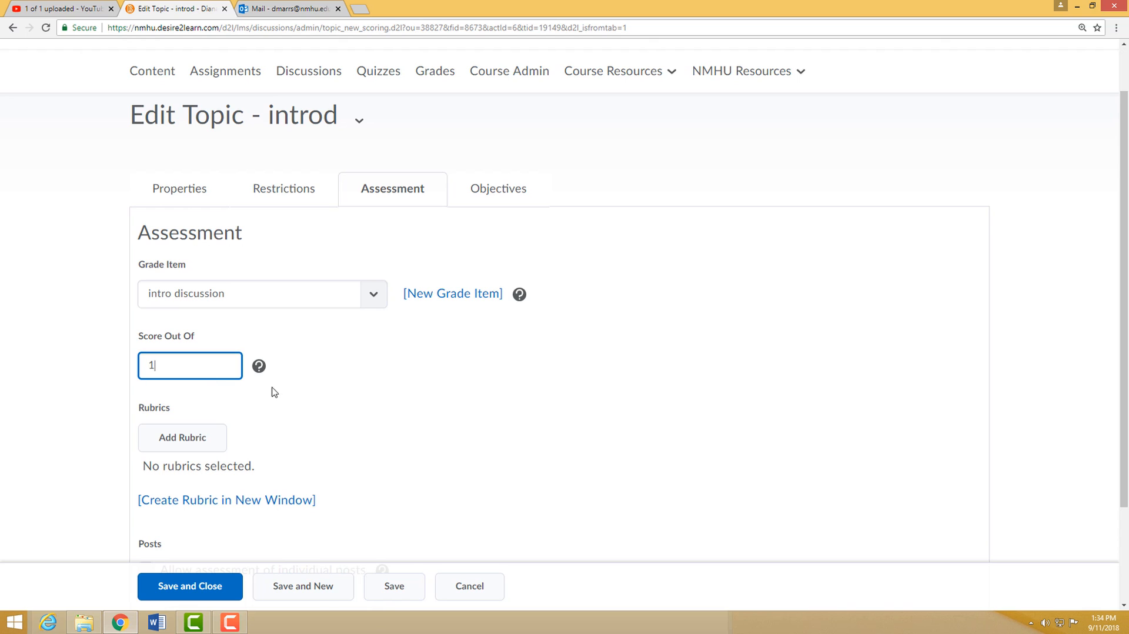
left_click(391, 406)
scroll(393, 409, "down", 2)
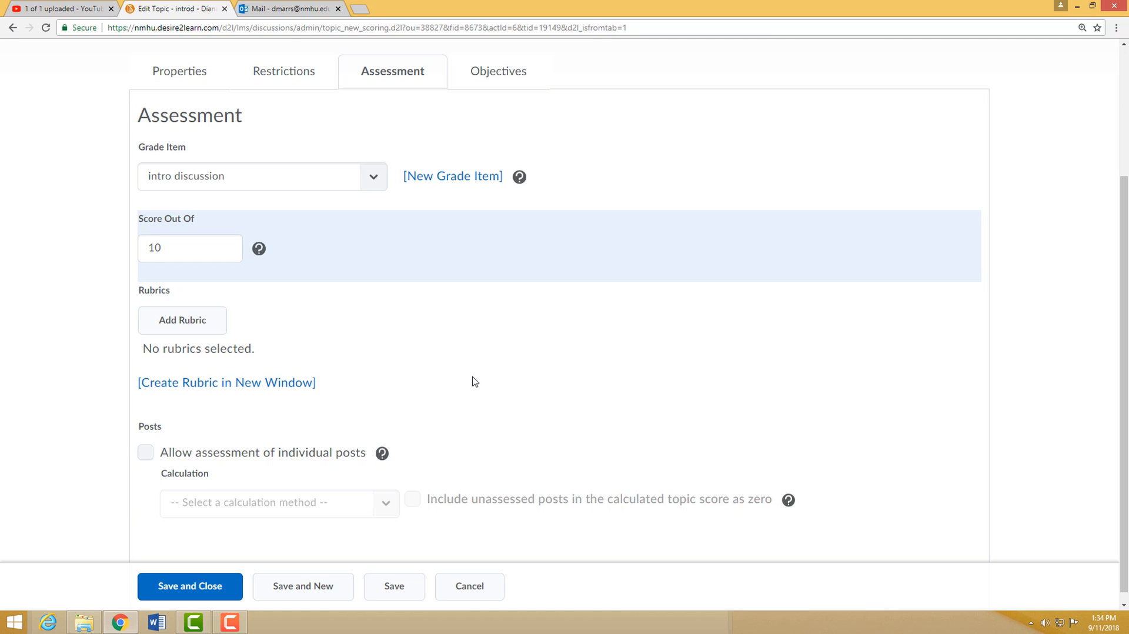
scroll(473, 381, "down", 1)
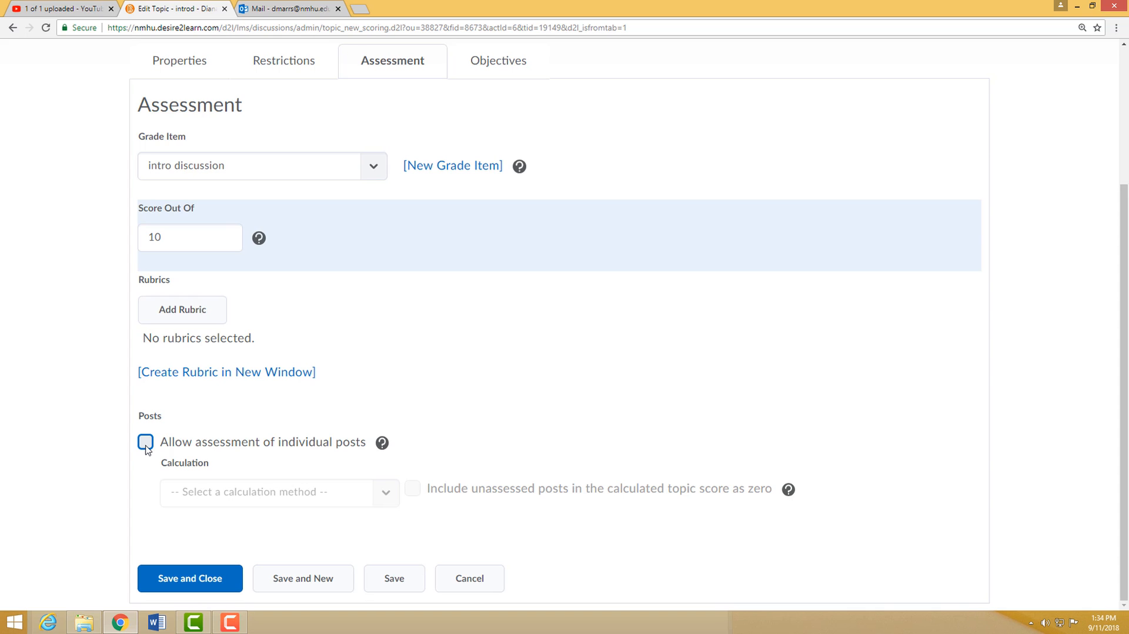
scroll(533, 432, "up", 1)
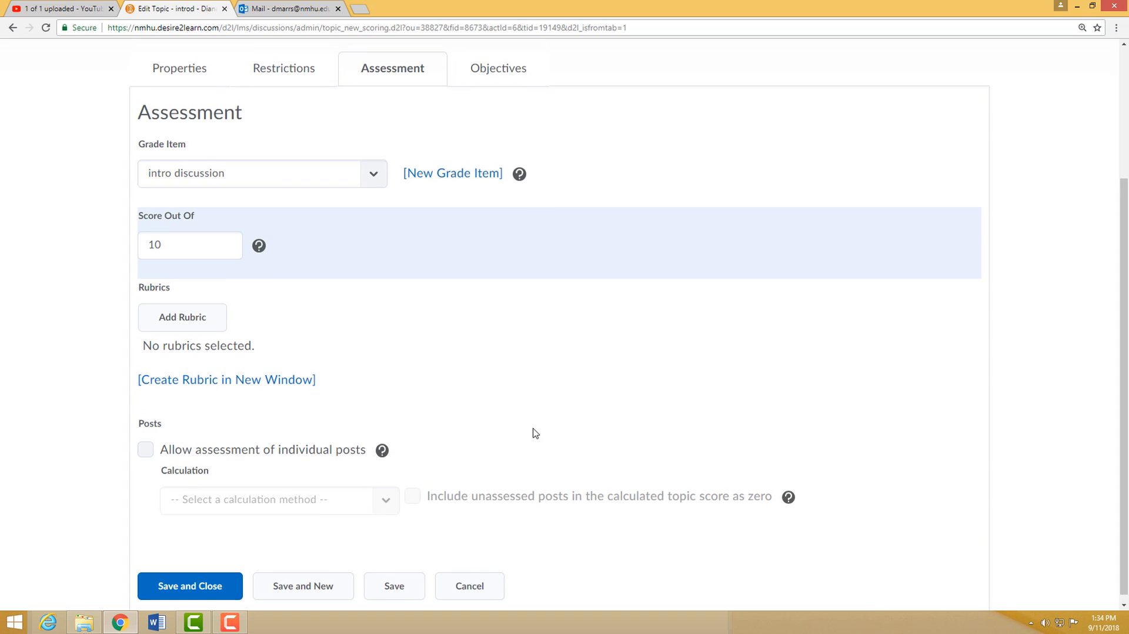
scroll(534, 433, "up", 1)
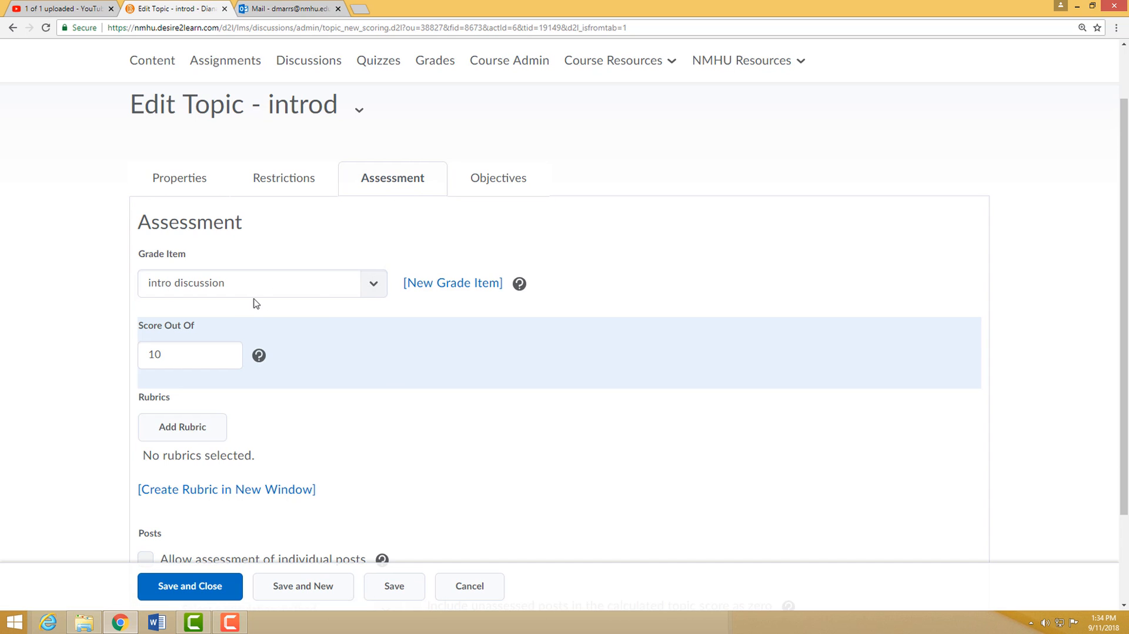
left_click(186, 585)
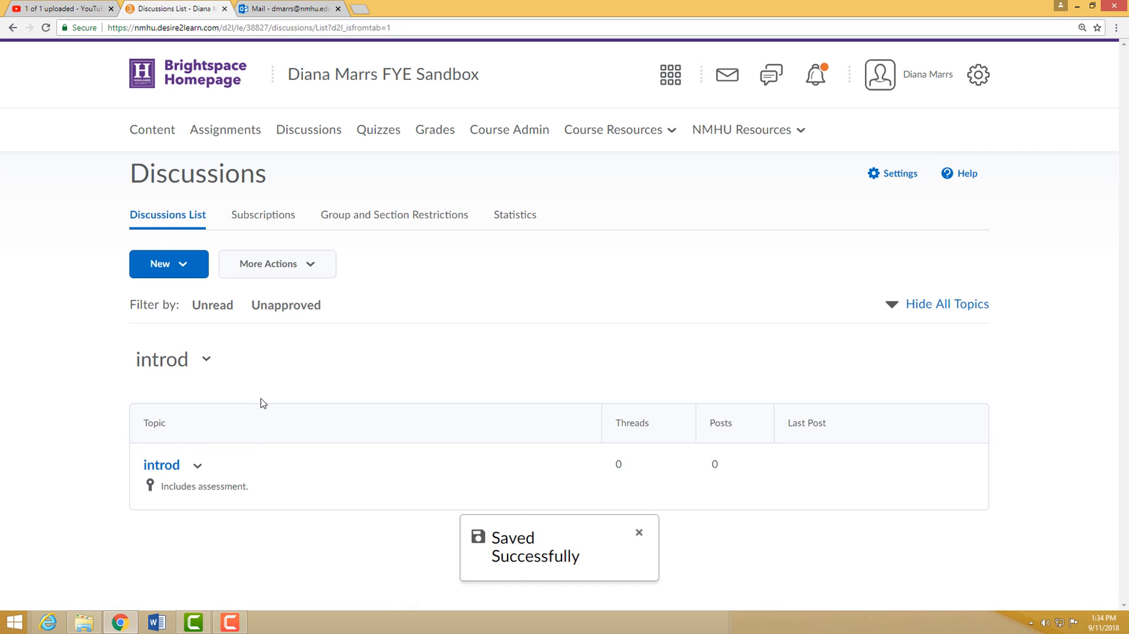
- Open the course's grades list and examine the association, maximum points and weight of the item in the Discussion category
left_click(447, 130)
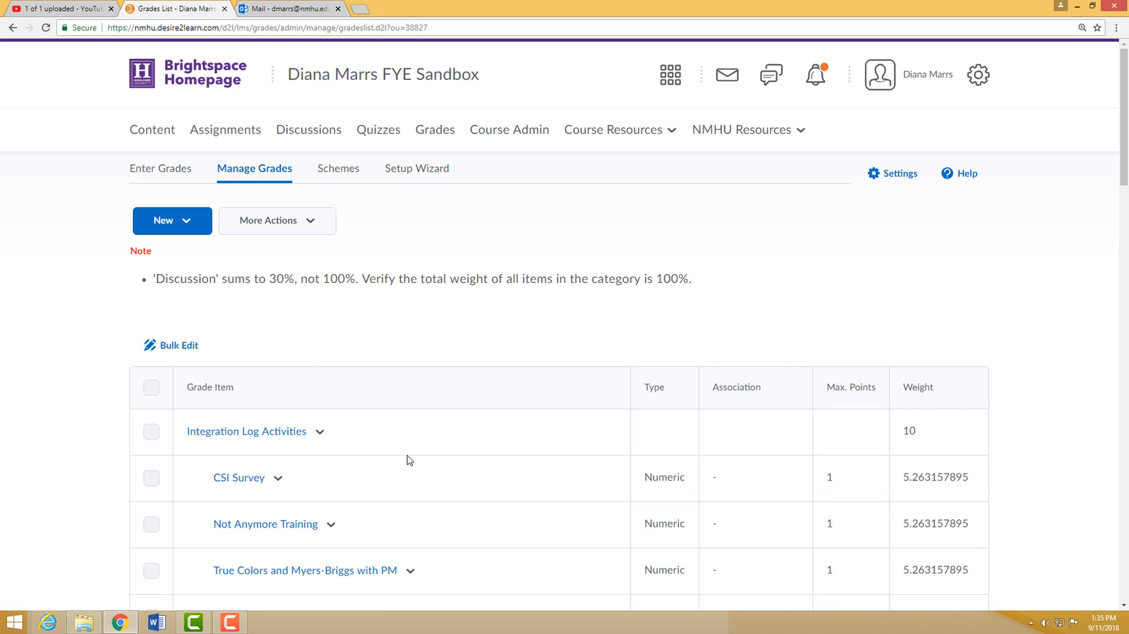
scroll(409, 343, "down", 20)
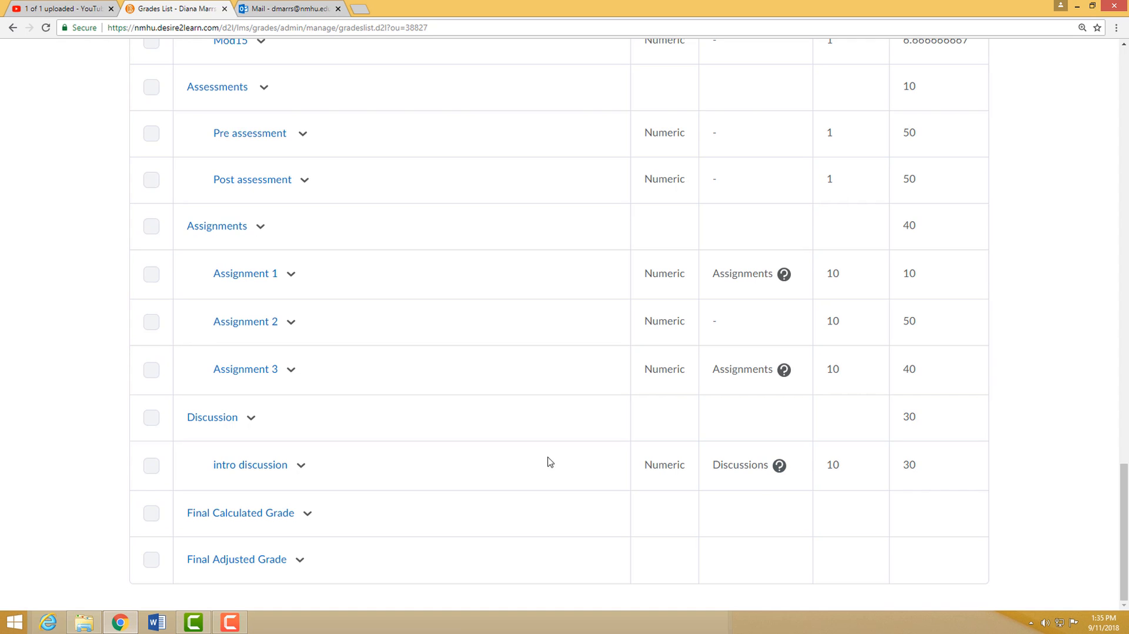
scroll(464, 454, "up", 20)
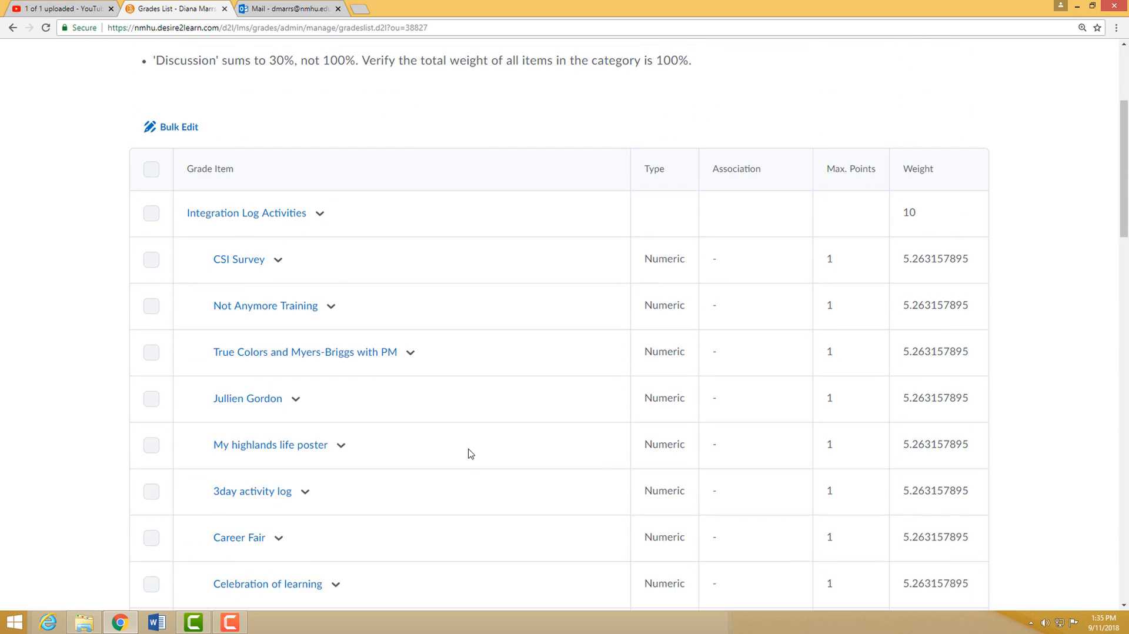
scroll(471, 454, "up", 4)
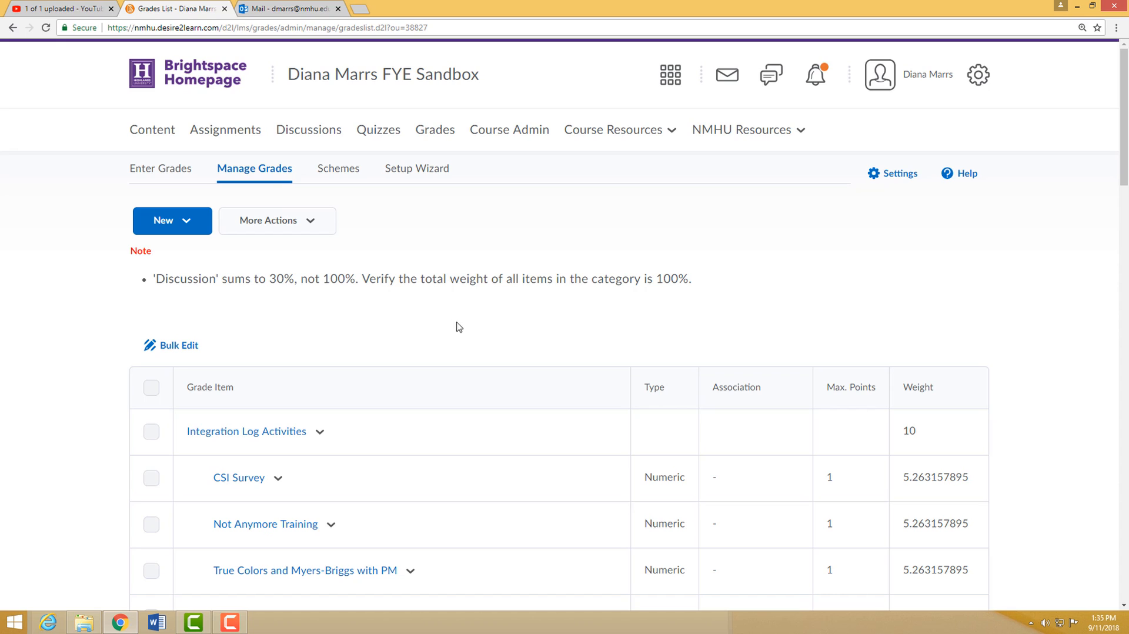
- Try distributing weight evenly across all items in the Integration Log Activities category, inspect its drop-lowest setting, and discard the edit
scroll(379, 316, "down", 2)
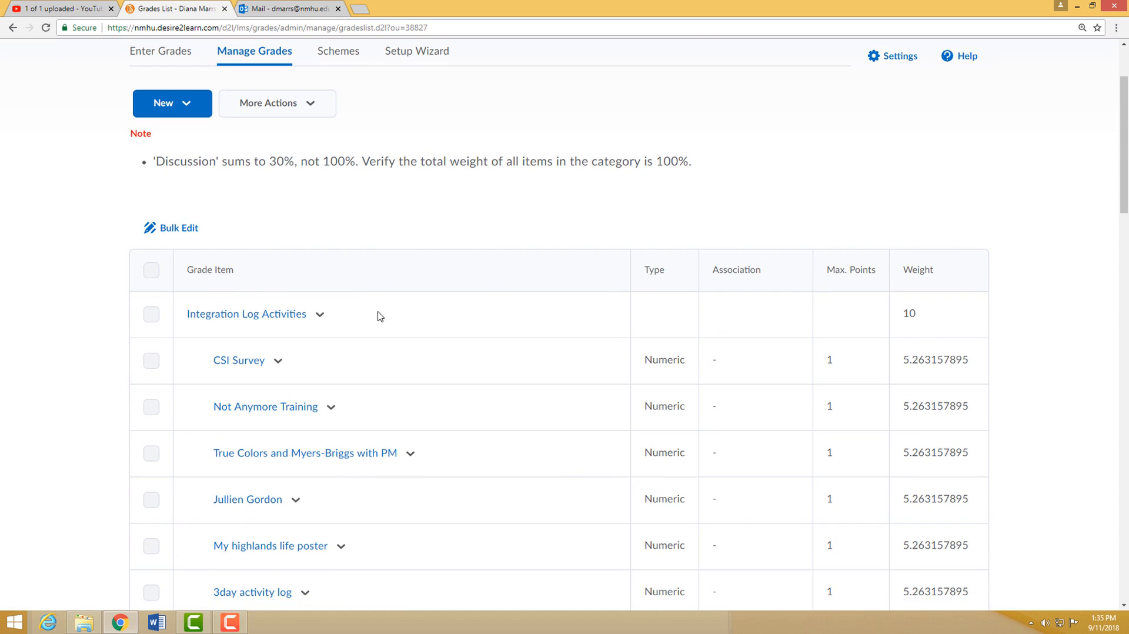
left_click(319, 314)
left_click(389, 353)
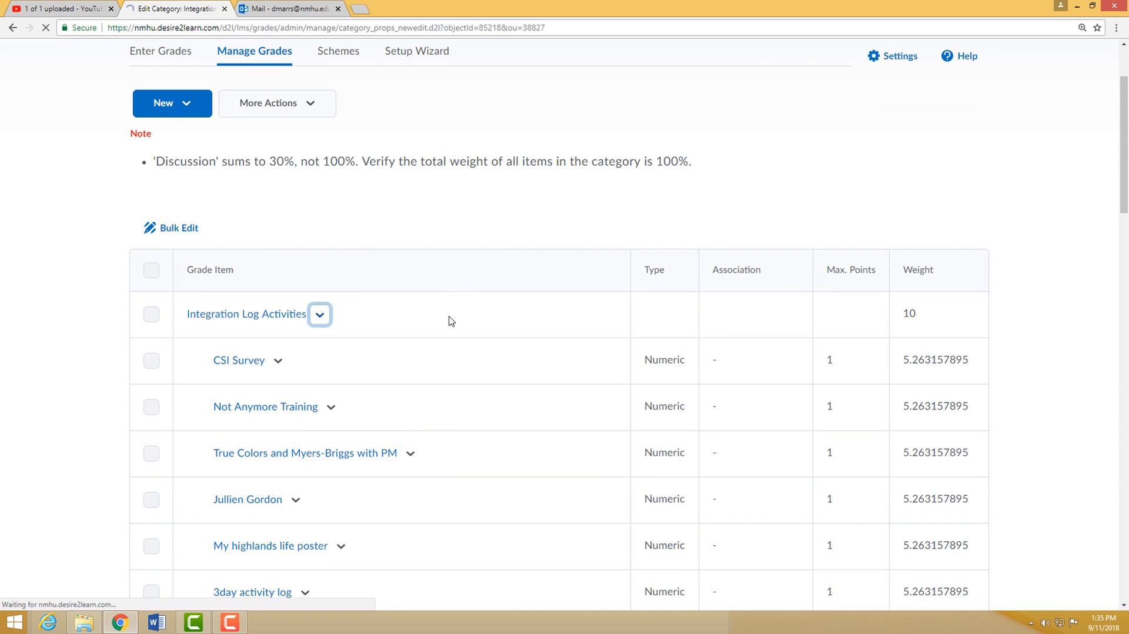
scroll(463, 364, "down", 5)
scroll(464, 364, "down", 1)
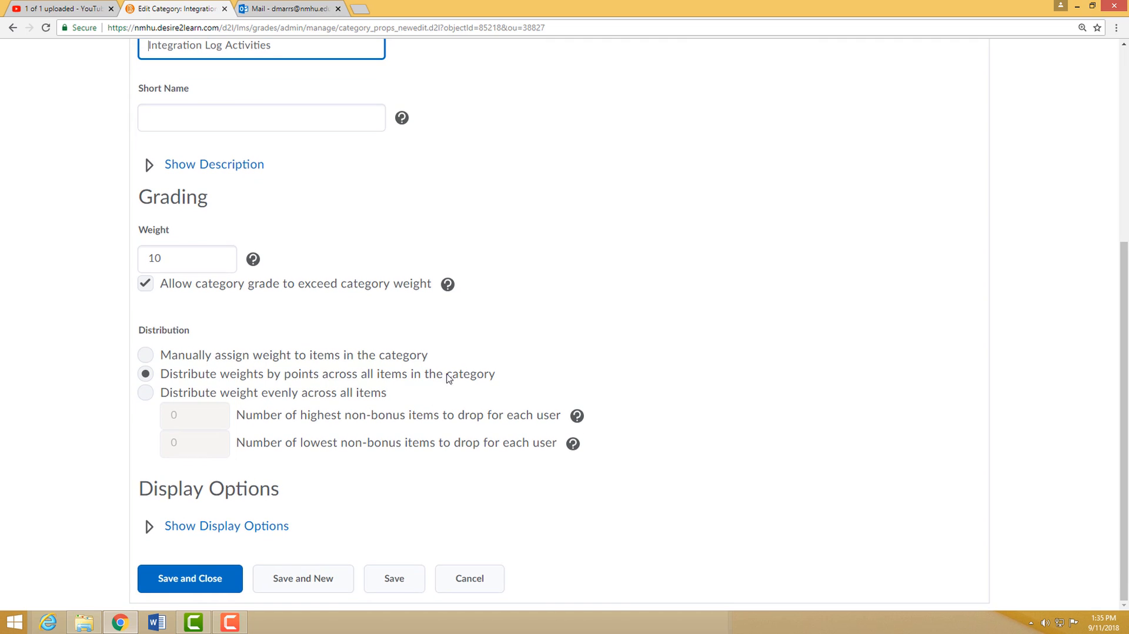
left_click(146, 393)
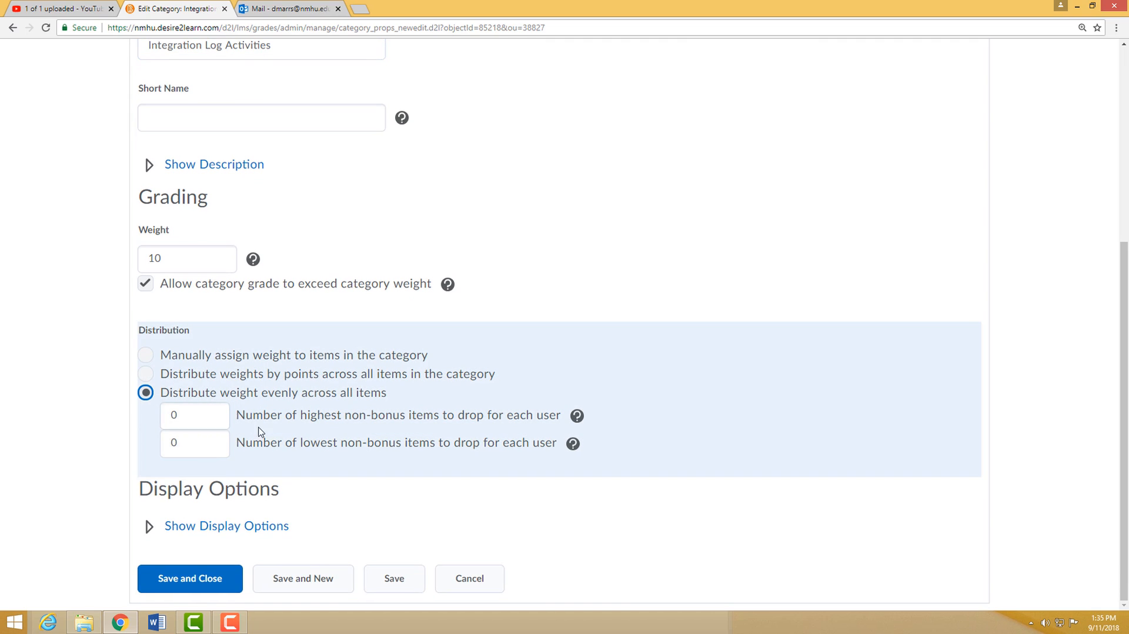
left_click(187, 441)
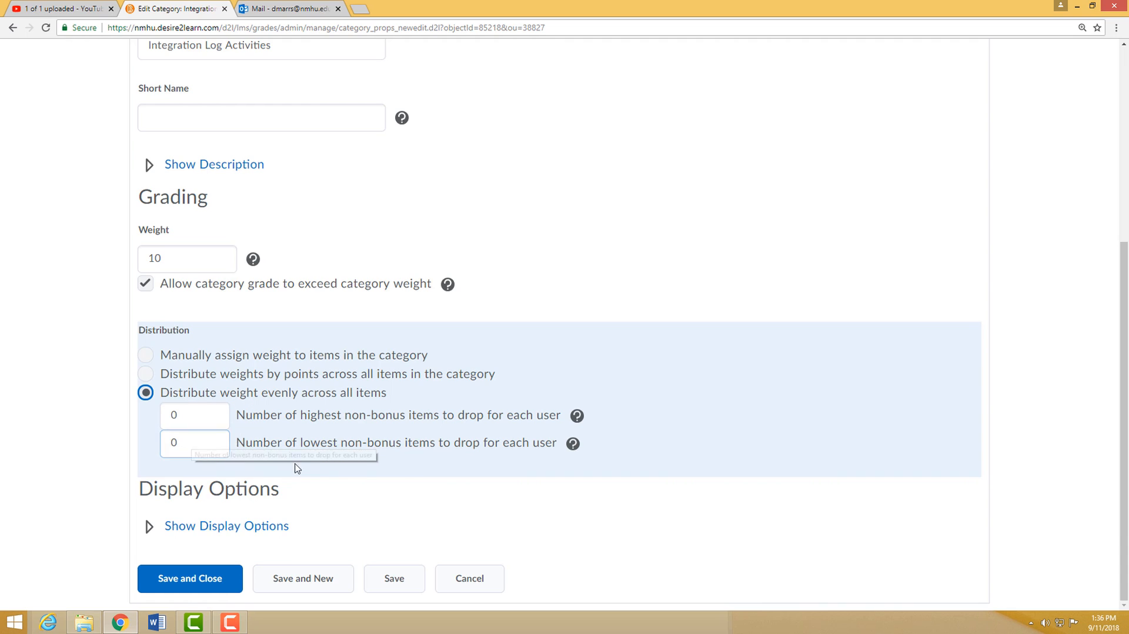
left_click(503, 575)
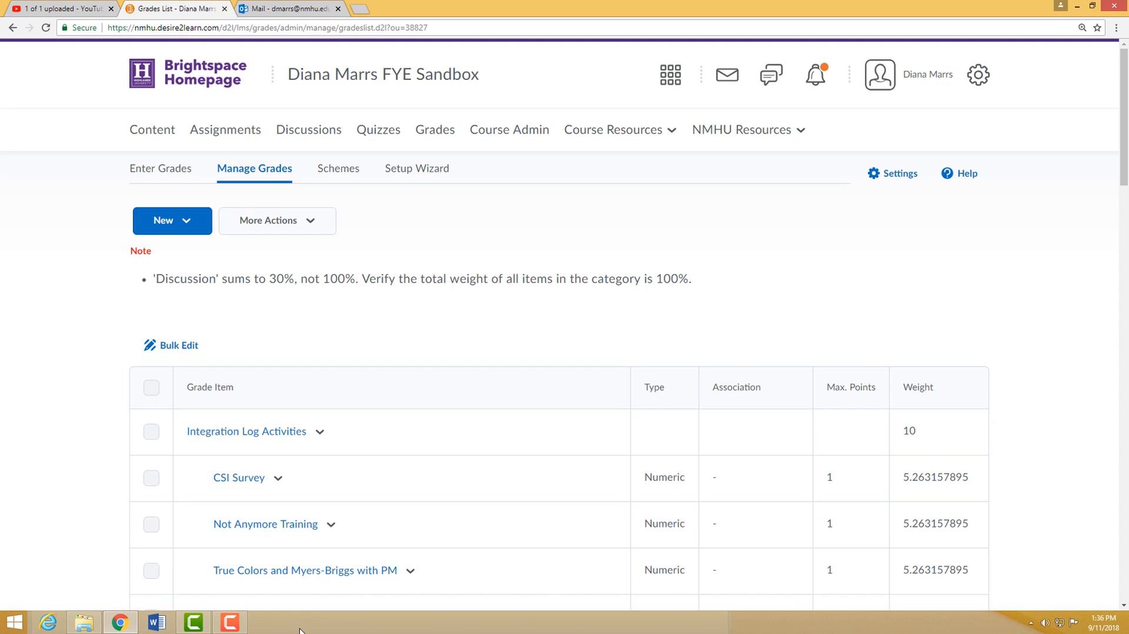
left_click(245, 625)
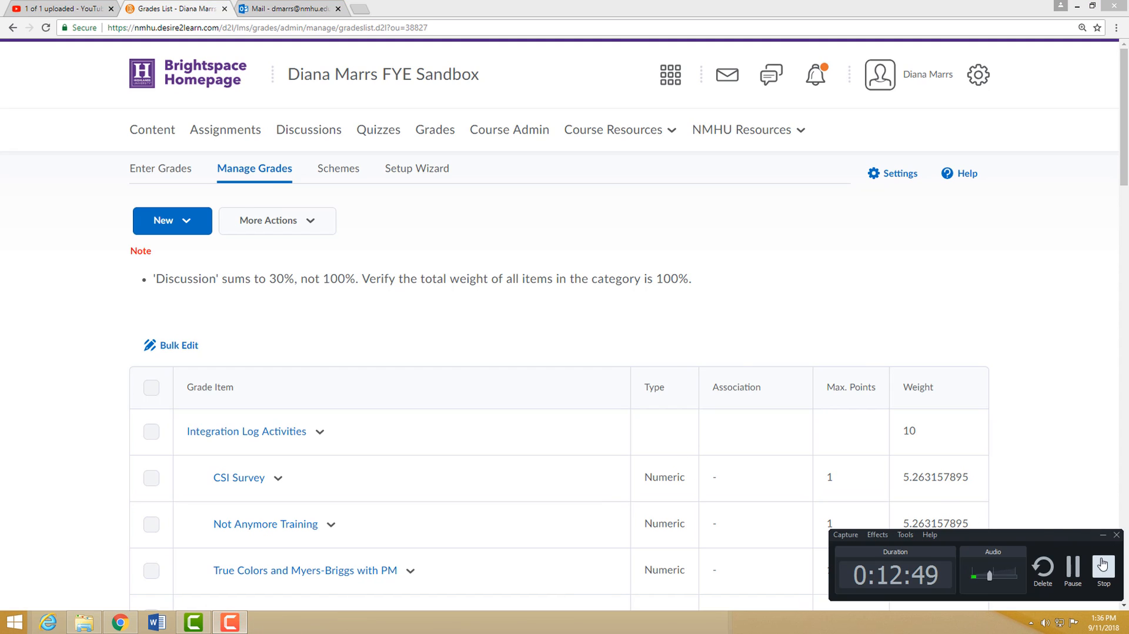